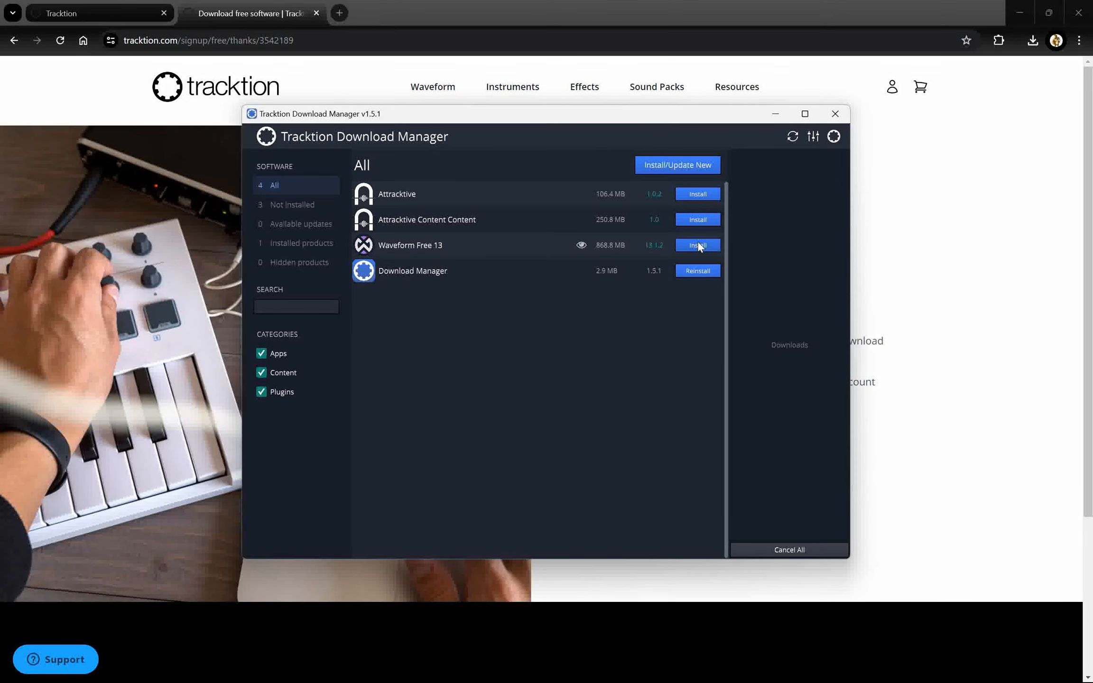
Install Attracktive and Attracktive Content from the Tracktion Download Manager alongside Waveform Free 13.
left_click(698, 244)
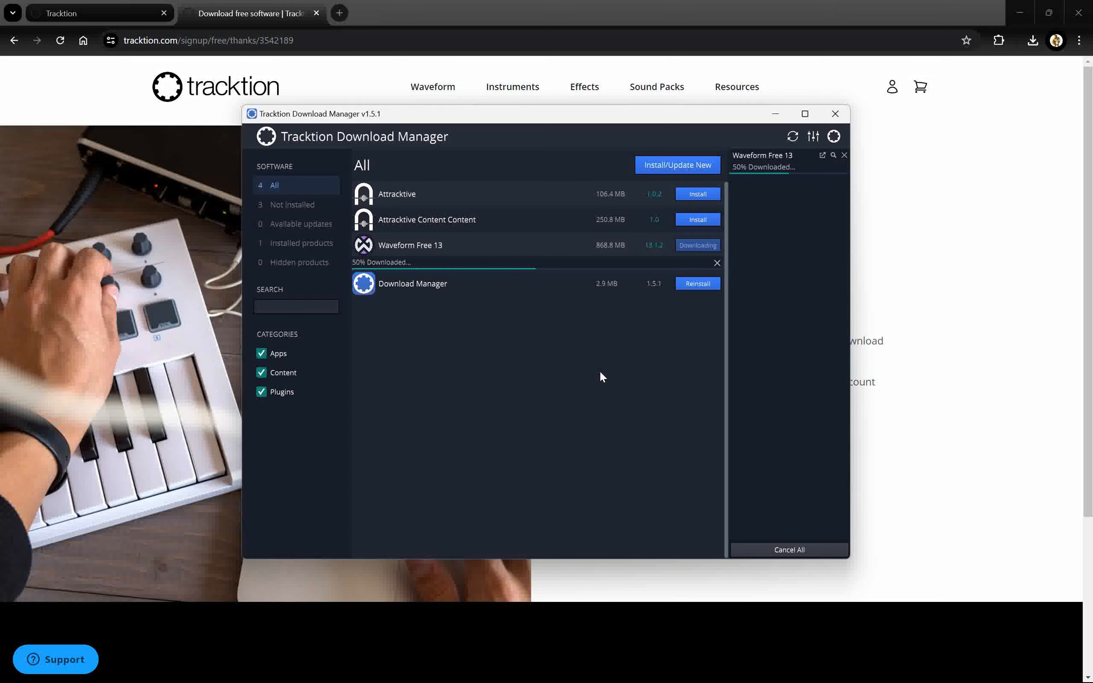
left_click(699, 194)
left_click(698, 232)
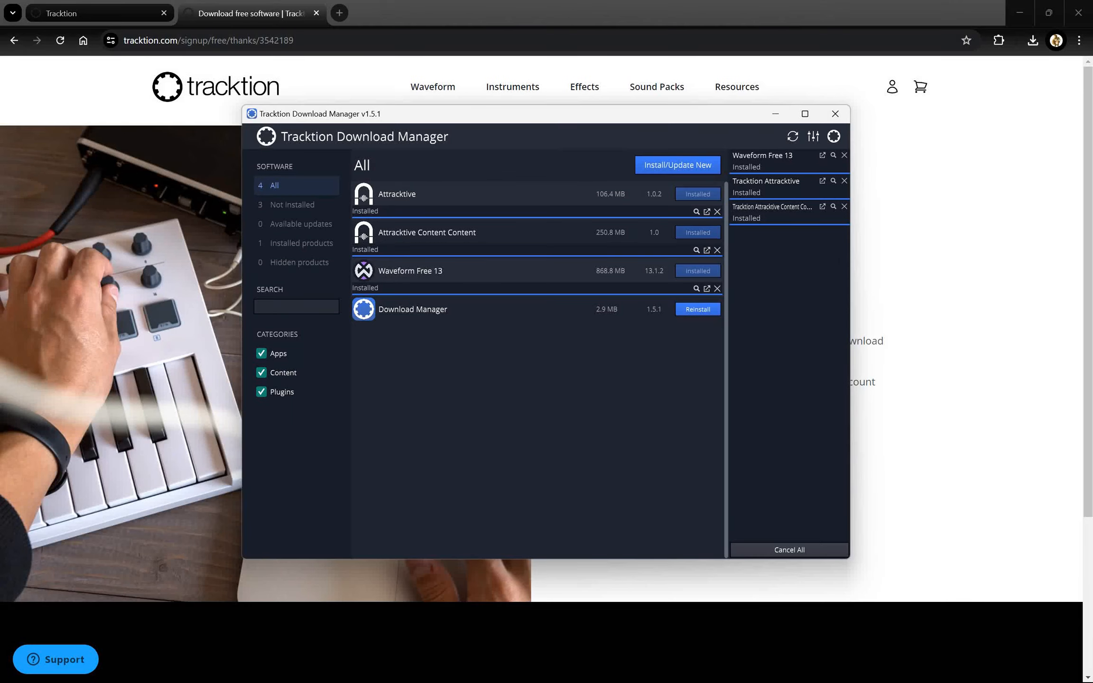
Launch Waveform from the system search and accept the Waveform Setup licence agreement.
key("super")
type("wave")
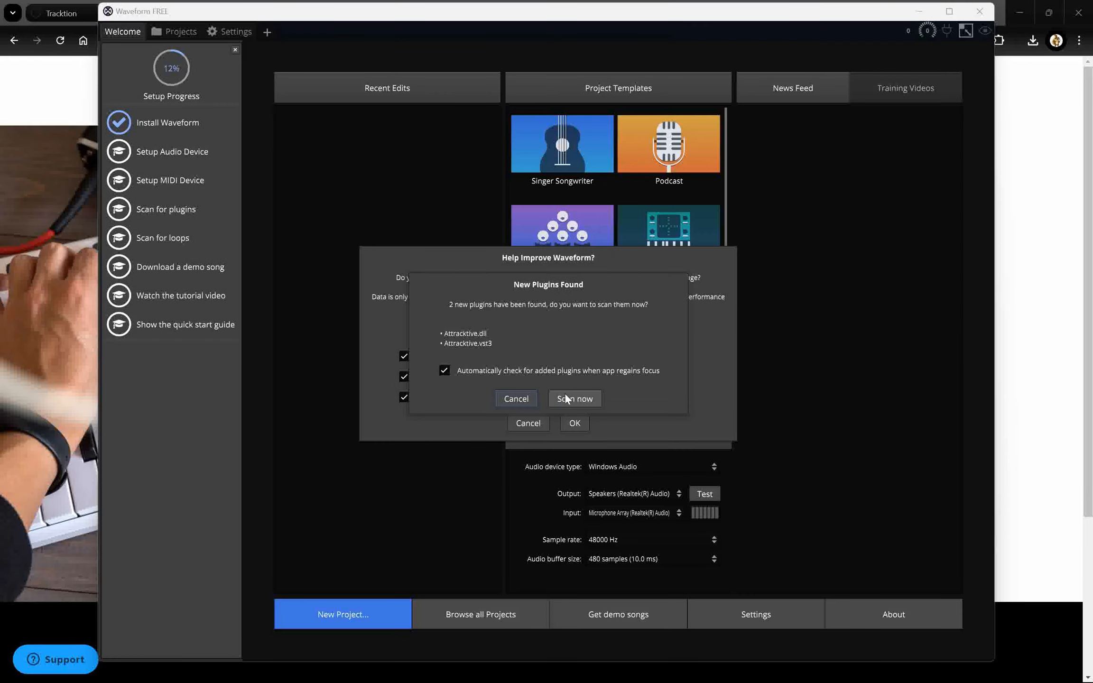
left_click(566, 396)
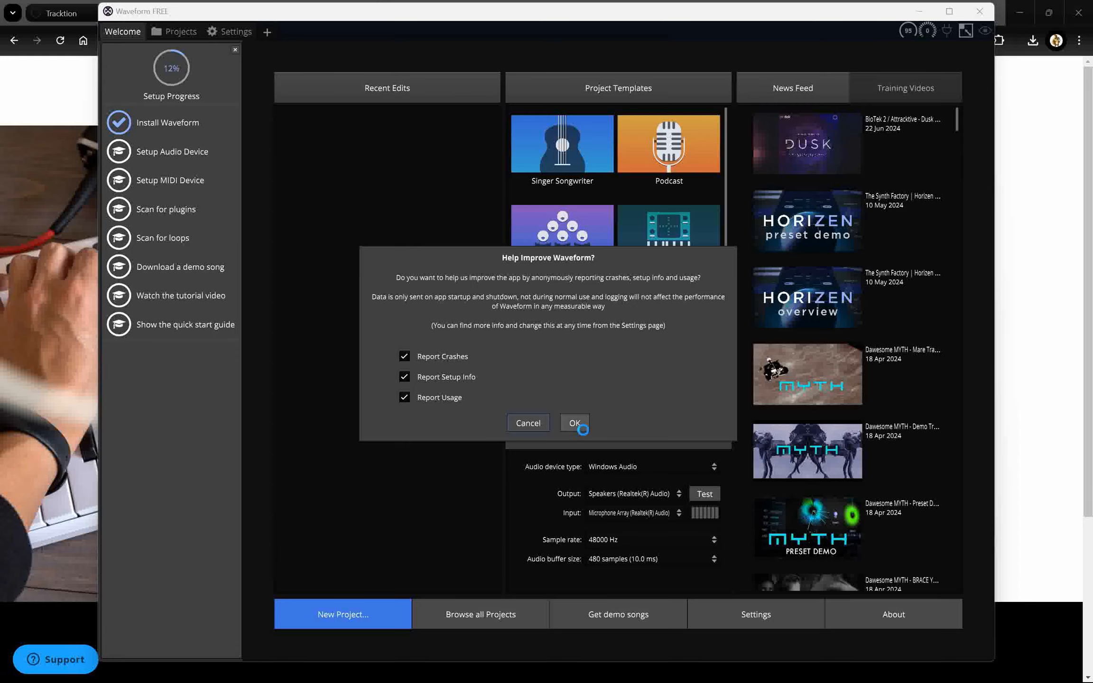
Accept the anonymous usage reporting options and open the project browser.
left_click(574, 423)
left_click(469, 631)
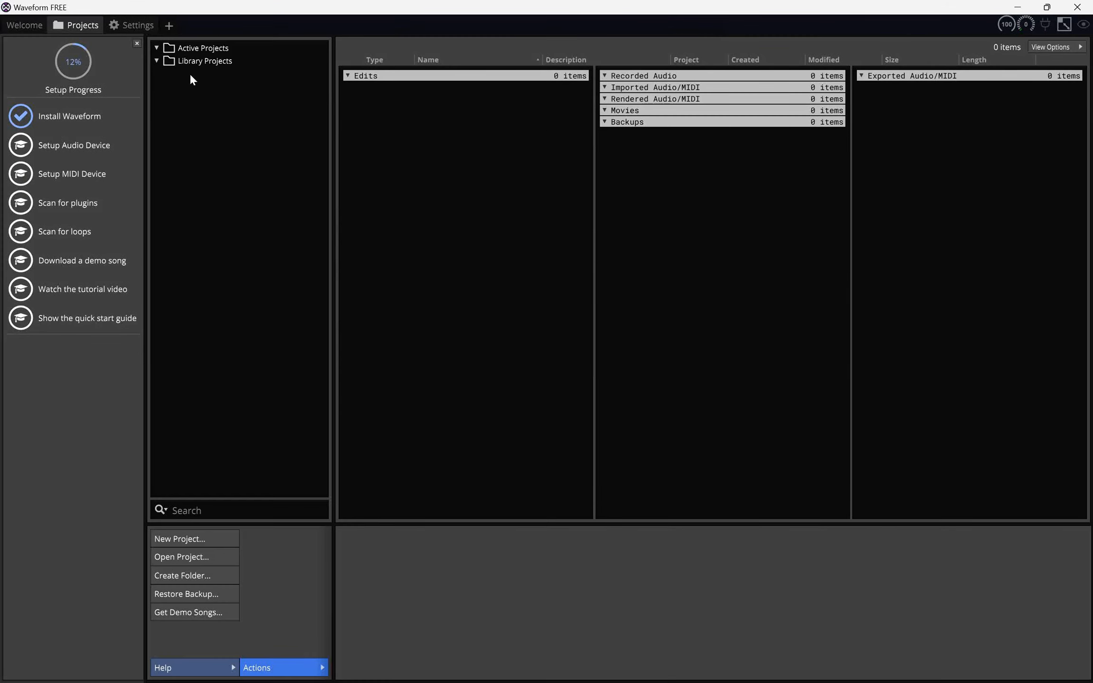
left_click(190, 557)
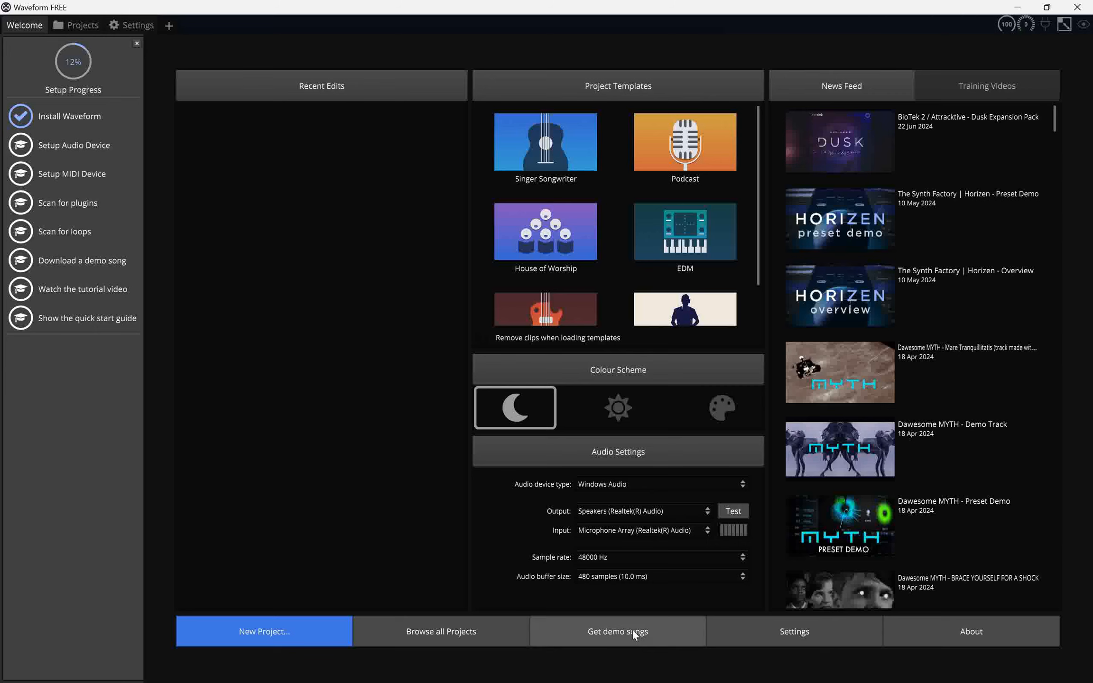
Download the Caverns demo song into the Documents project folder.
left_click(634, 635)
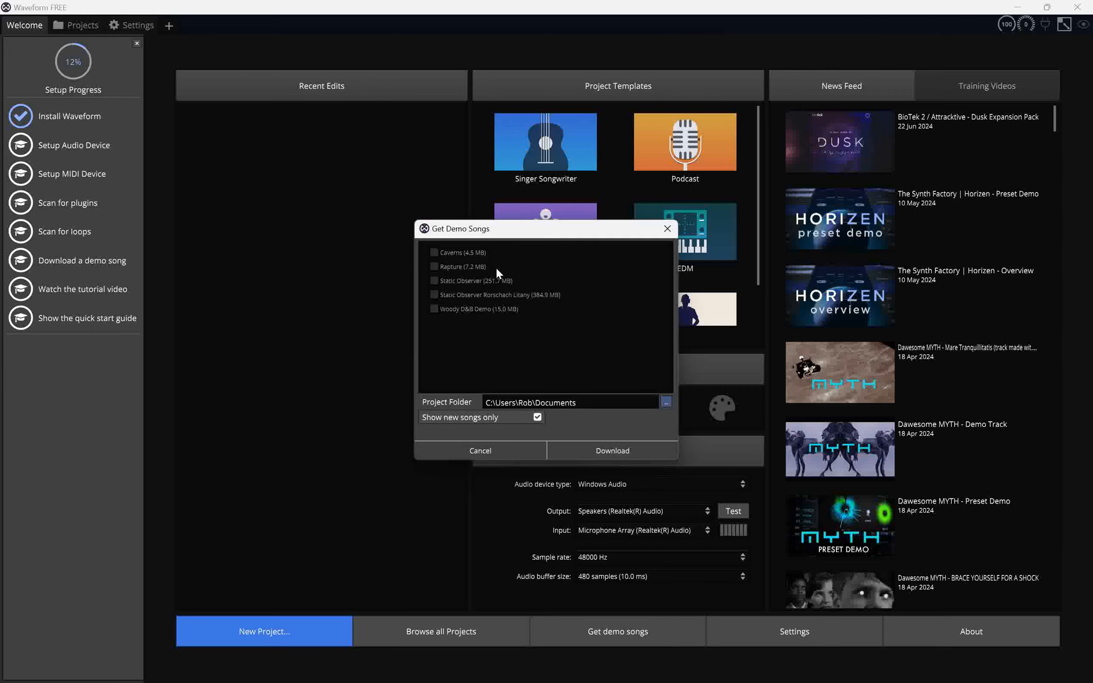
left_click(599, 455)
left_click(630, 629)
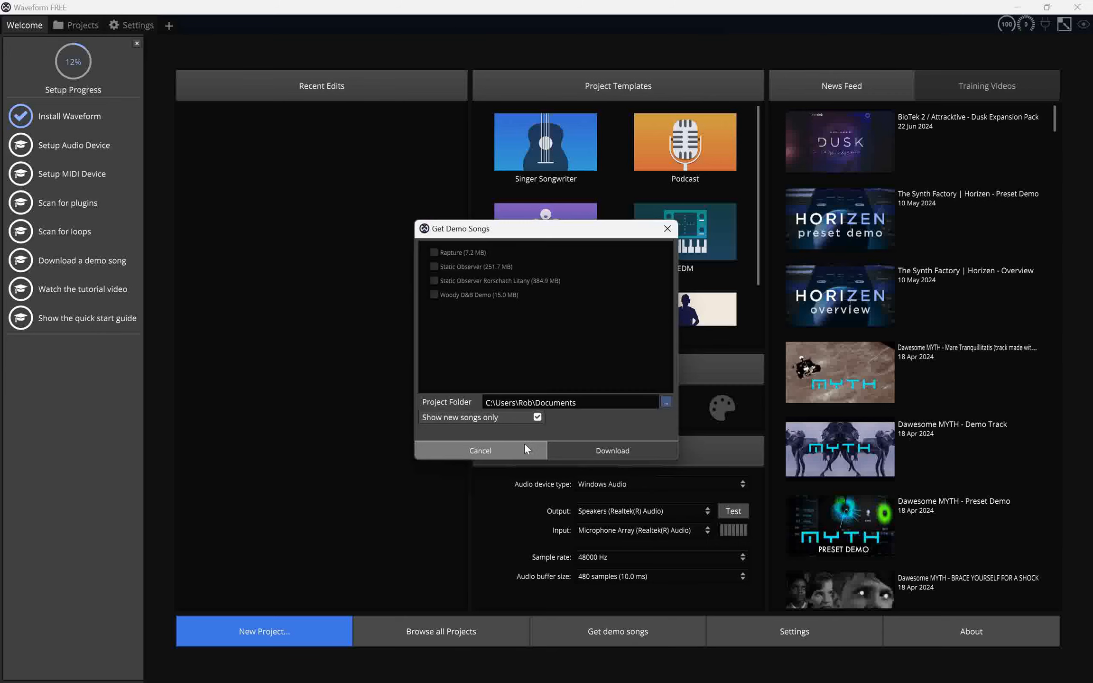
left_click(524, 444)
Open the Caverns demo edit from the project browser.
left_click(89, 26)
left_click(386, 88)
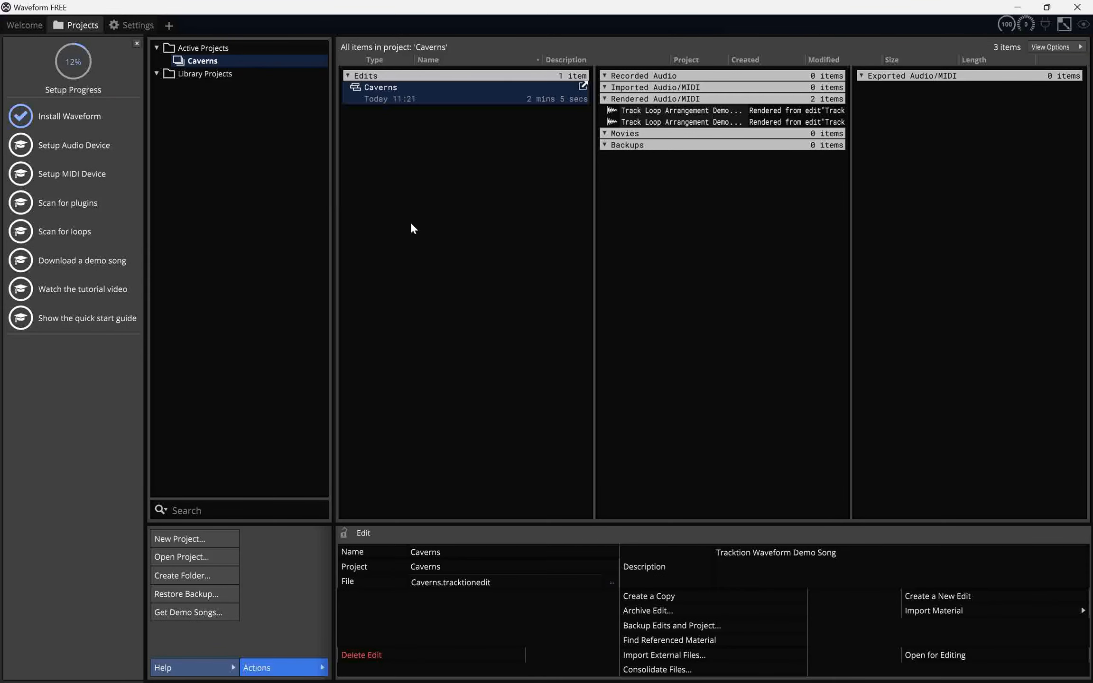
left_click(582, 85)
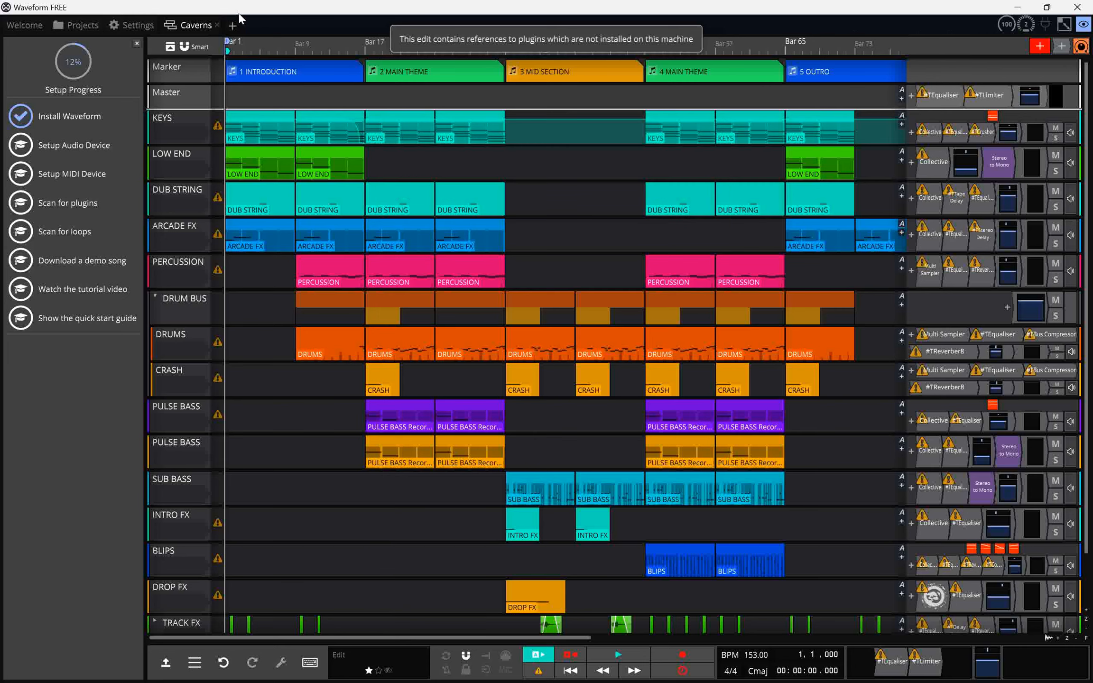
Play the Caverns demo briefly, stop it, and select the Dub String track via its warning icon.
key("space")
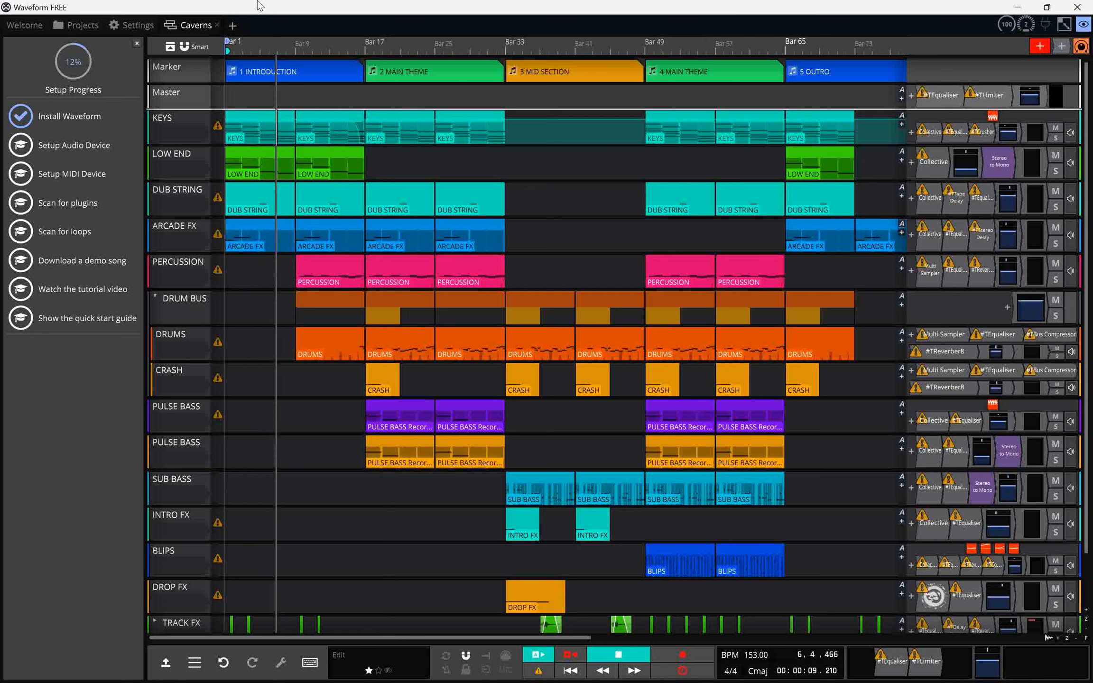
key("space")
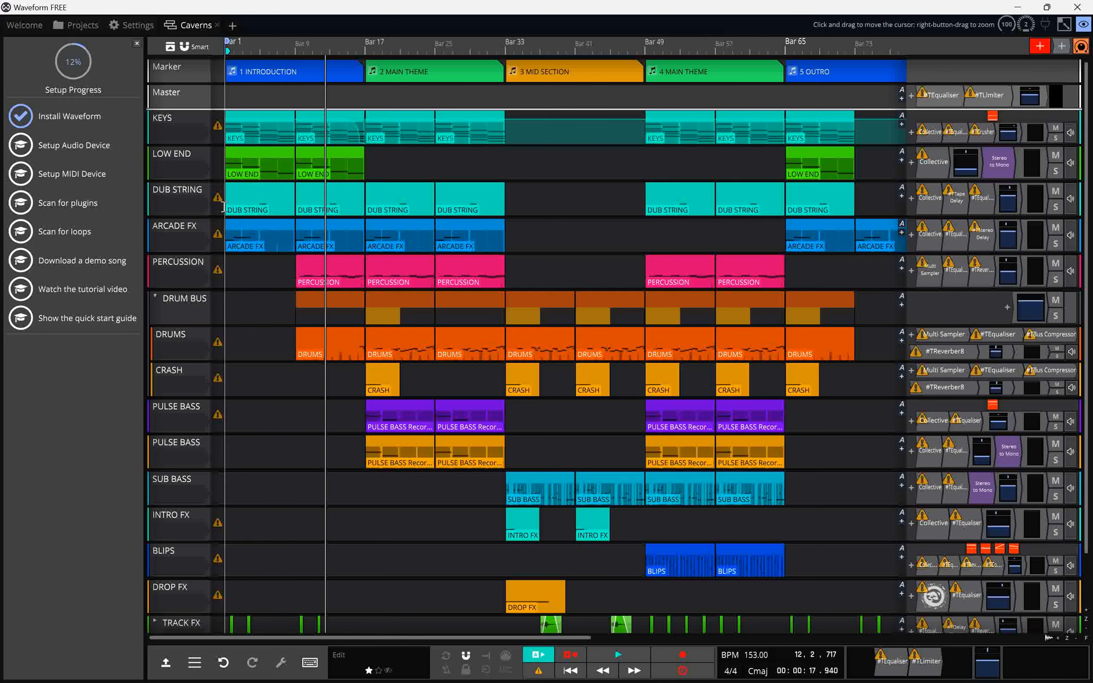
mouse_move(217, 202)
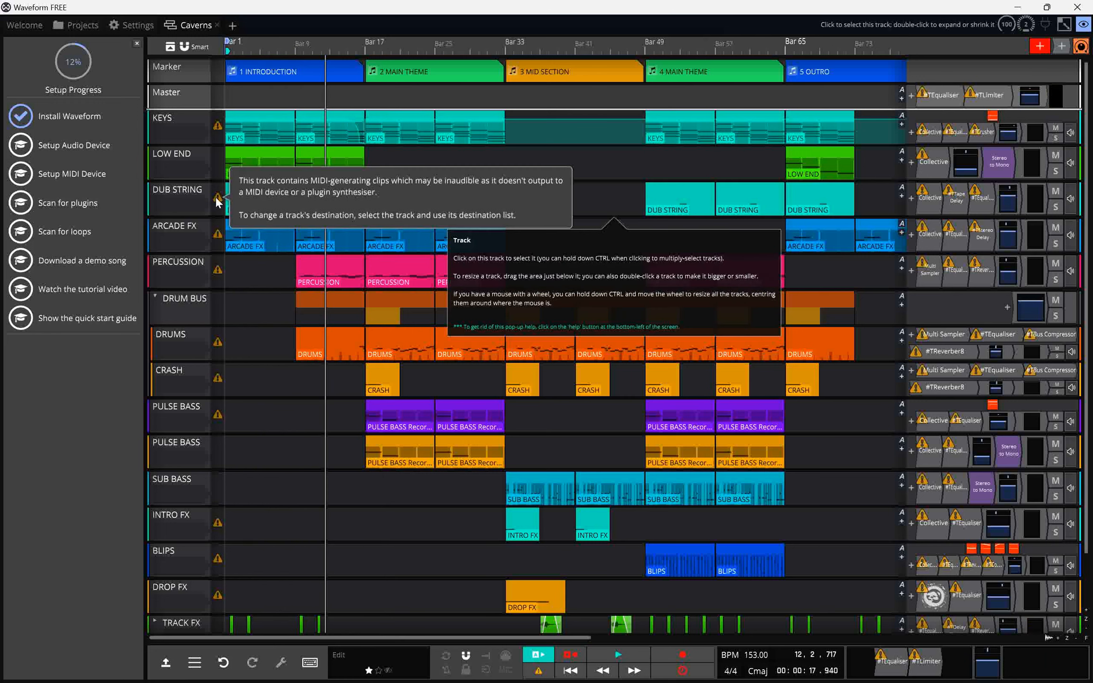
left_click(204, 204)
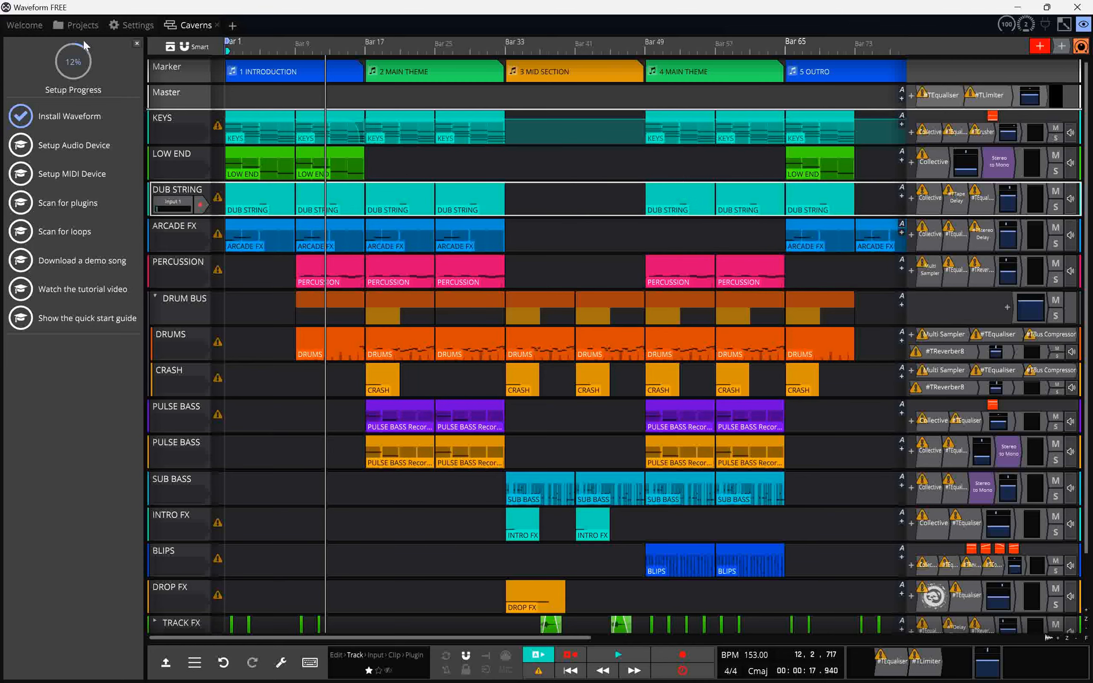
Inspect a rendered audio file in the Caverns project and its external audio editor options.
left_click(76, 25)
left_click(679, 110)
left_click(522, 635)
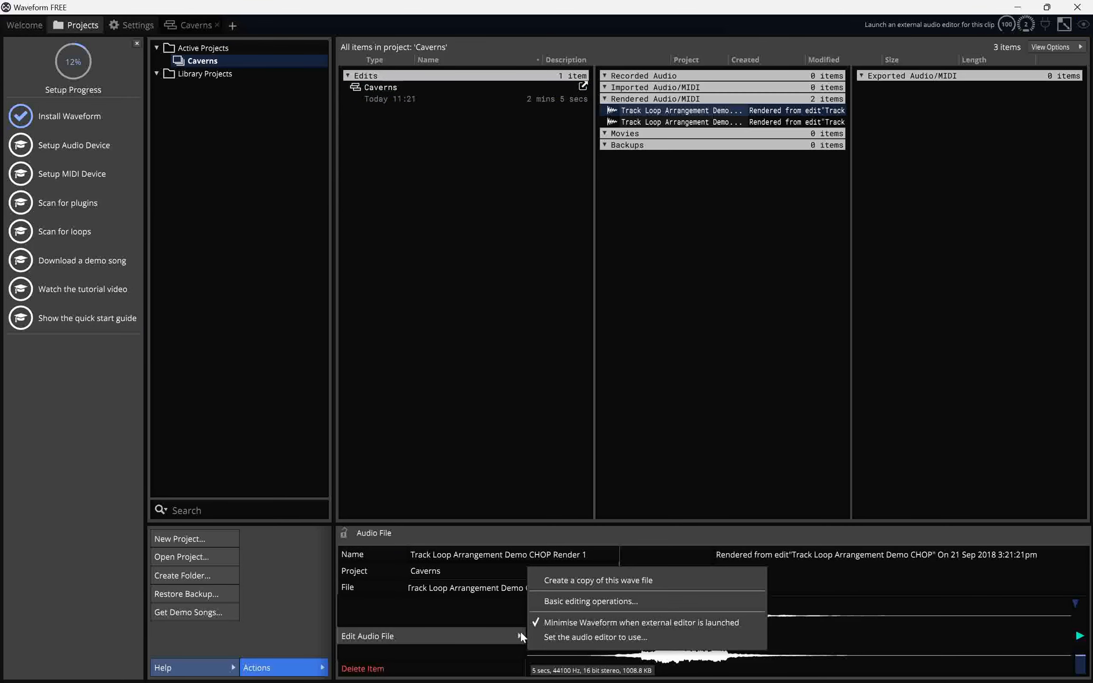
left_click(430, 85)
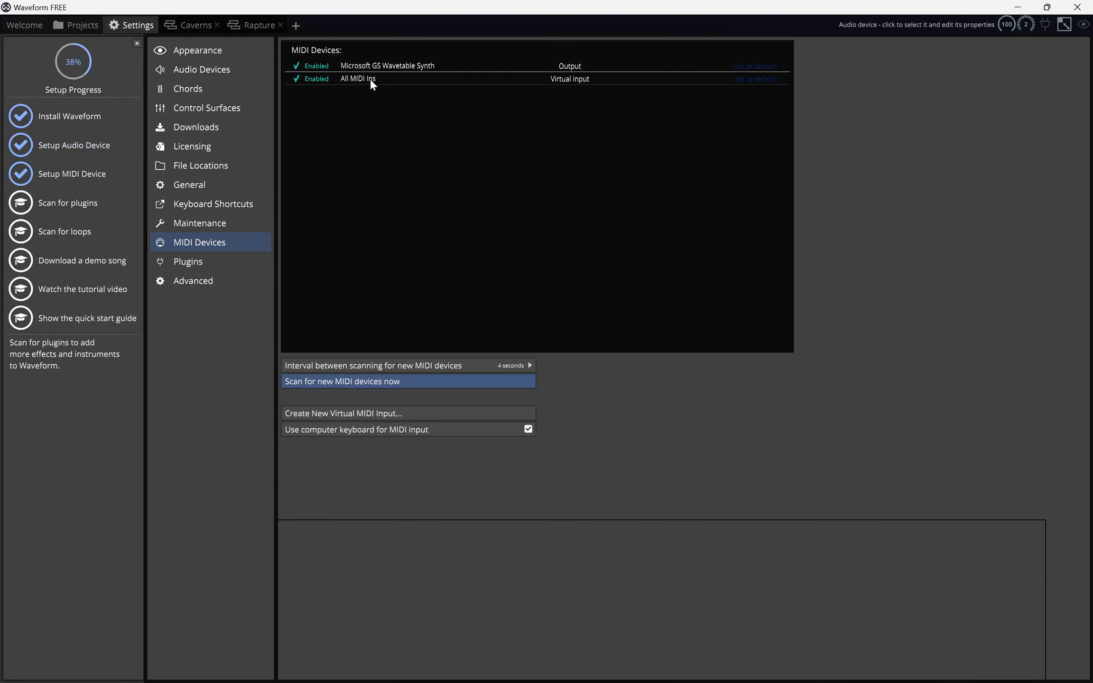
Scan for new MIDI devices now in the MIDI Devices settings.
left_click(401, 368)
left_click(411, 391)
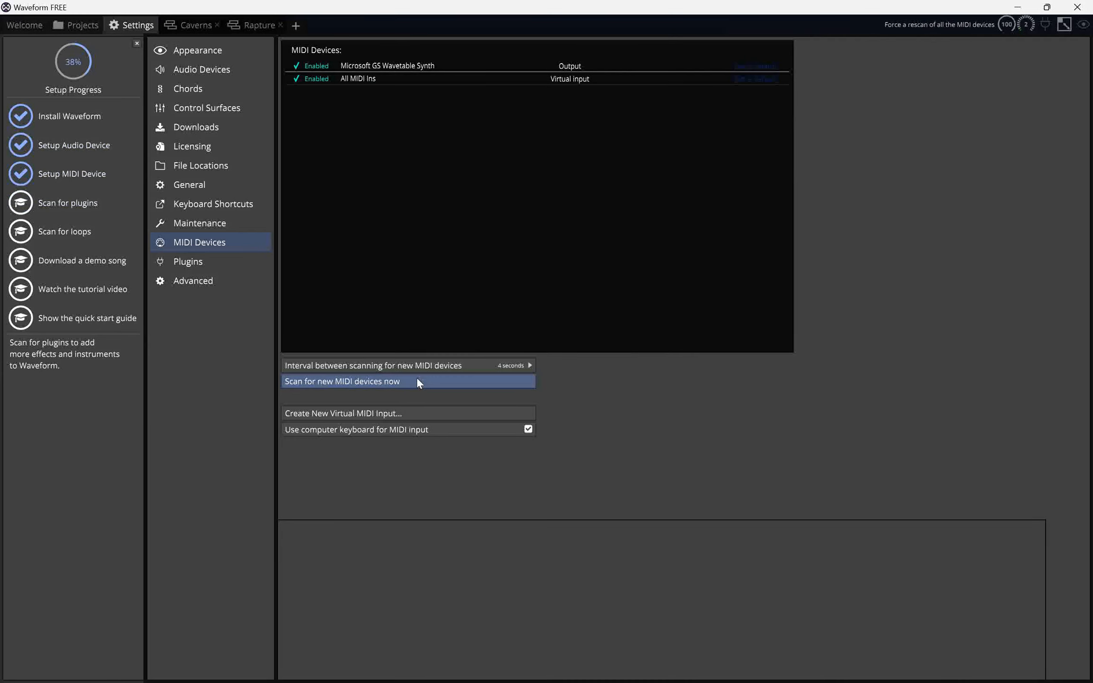
Run the setup checklist's plugin scan from the Plugins settings.
left_click(71, 202)
left_click(351, 585)
left_click(350, 586)
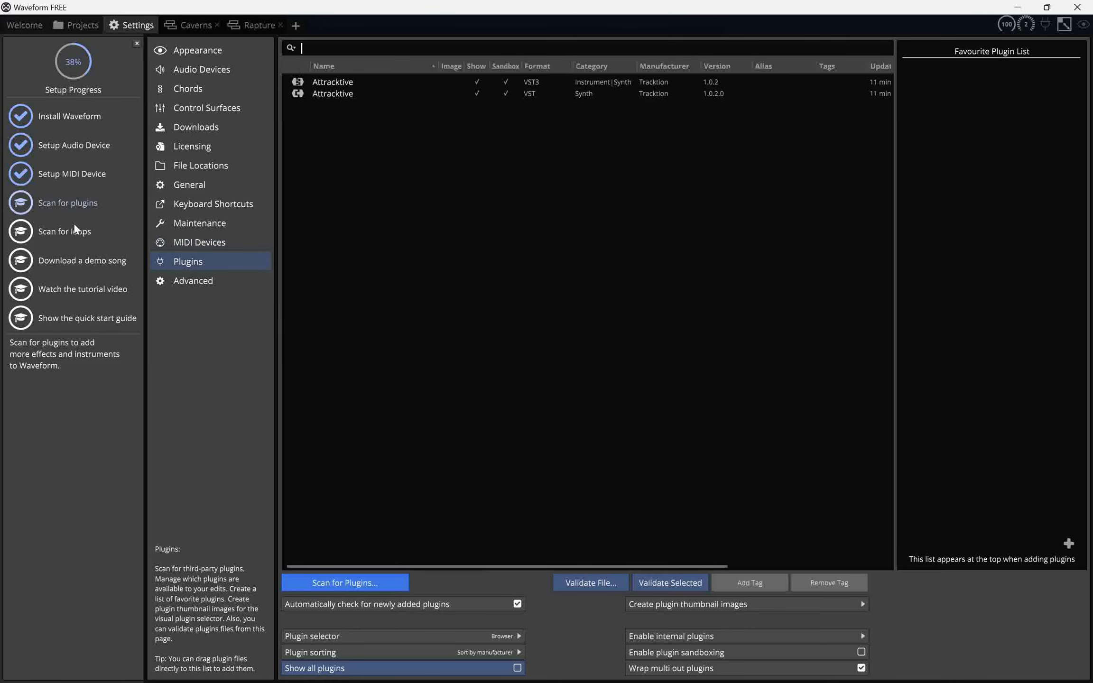
left_click(71, 208)
left_click(337, 519)
left_click(519, 461)
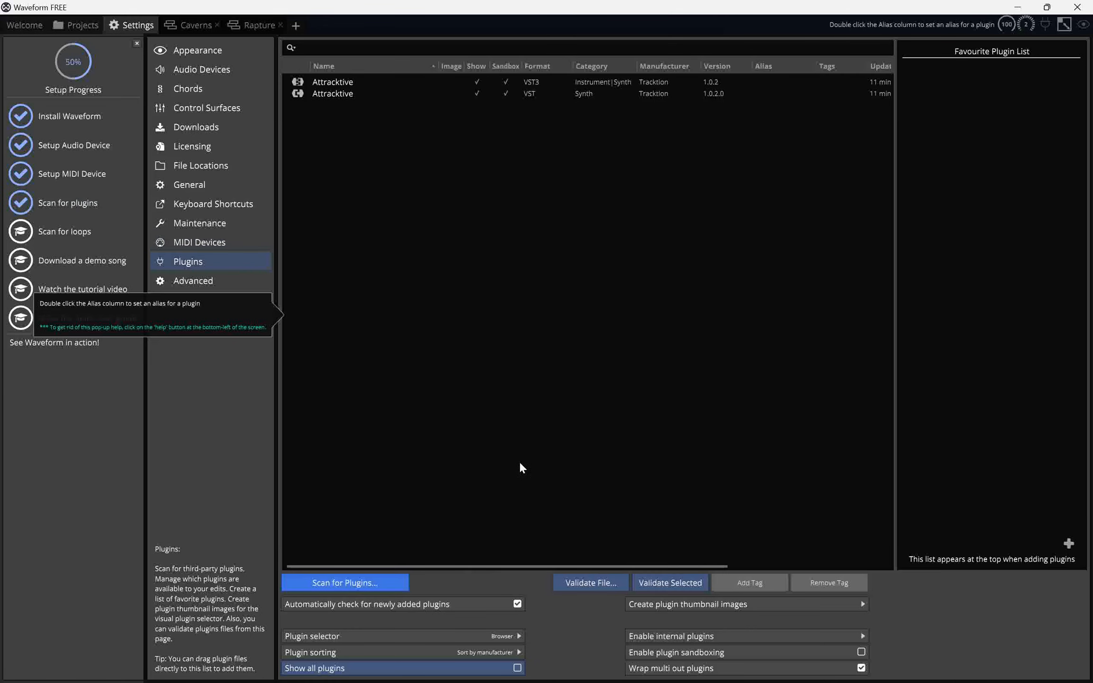
Scan for new and changed loops in the loop database.
left_click(54, 231)
left_click(458, 384)
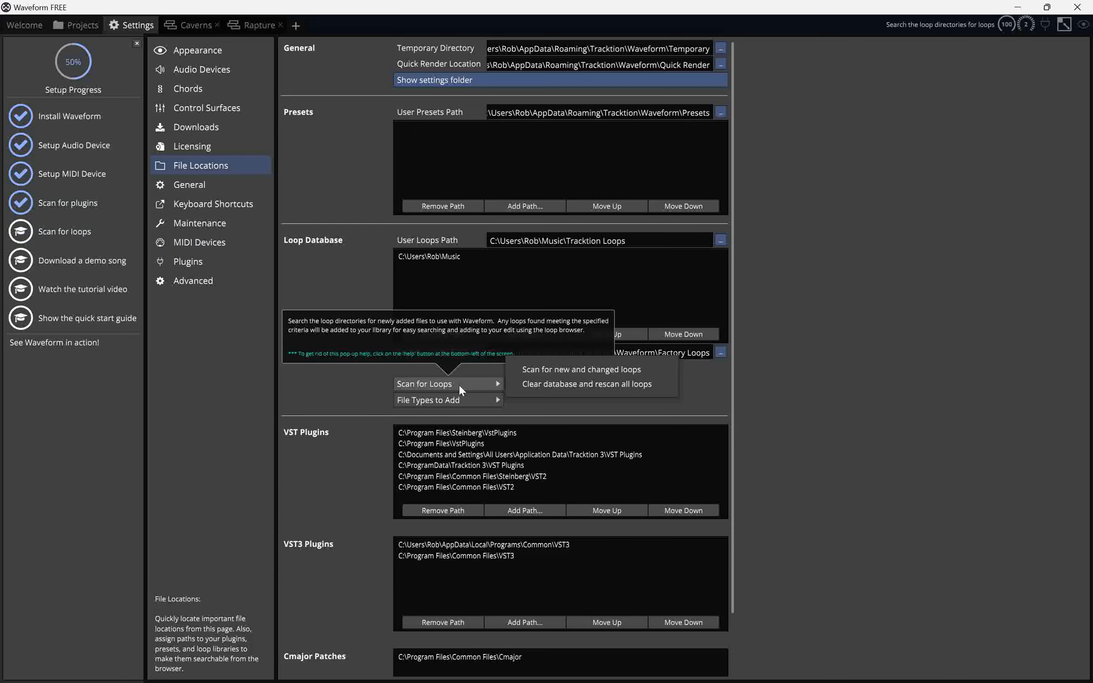
left_click(537, 368)
Download the demo songs with all songs listed, then launch the tutorial video from the setup checklist.
left_click(50, 259)
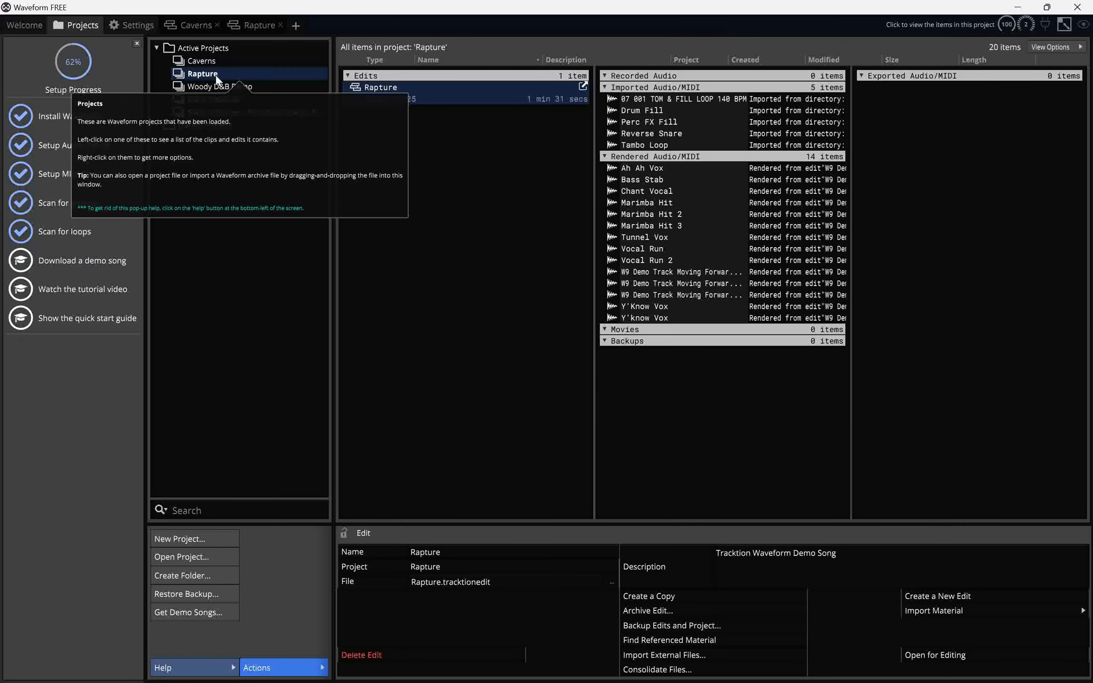
left_click(536, 418)
left_click(437, 254)
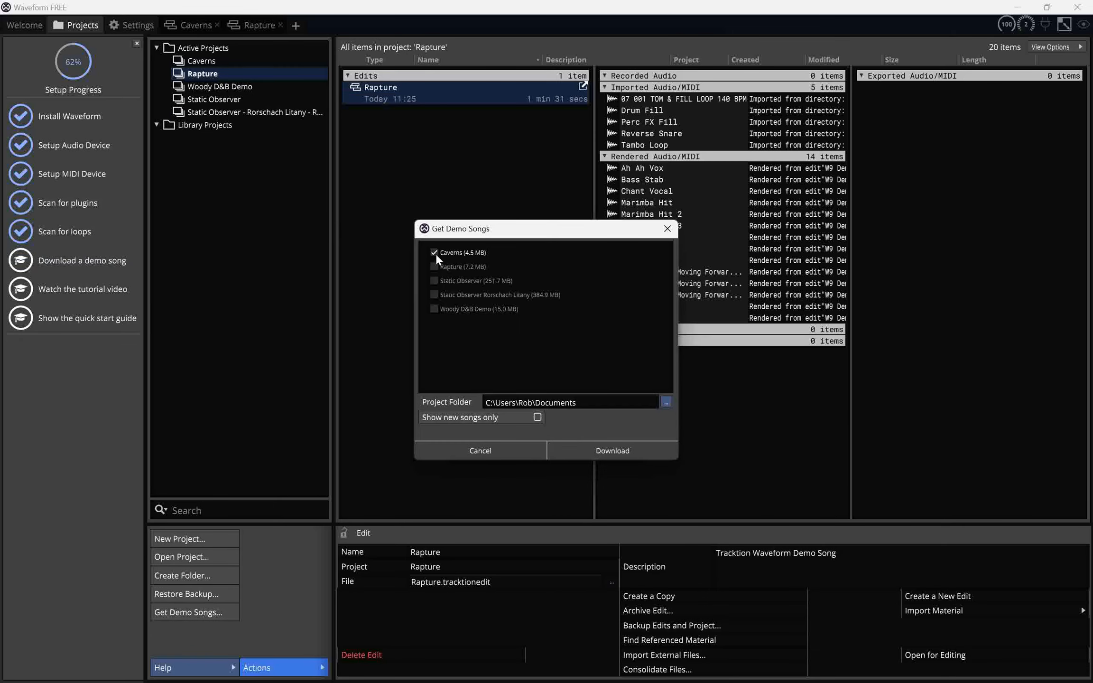
left_click(590, 452)
left_click(54, 296)
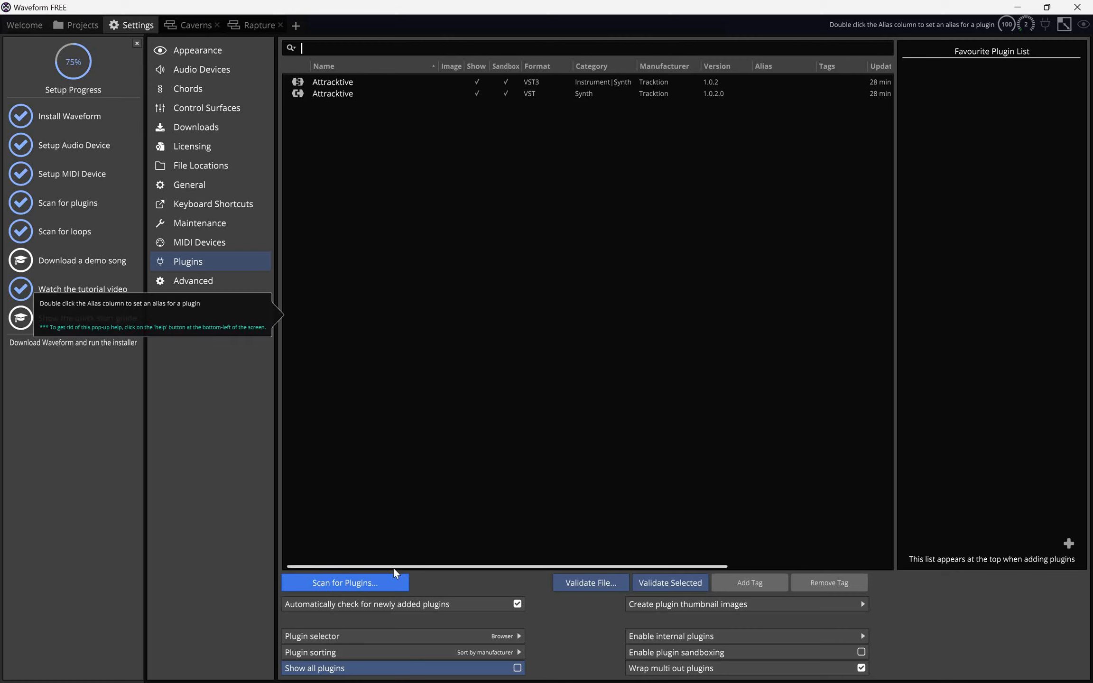
Scan for plugins in each plugin format, including the LV2 folders.
left_click(384, 583)
left_click(413, 523)
left_click(512, 456)
left_click(395, 586)
left_click(424, 534)
left_click(512, 460)
left_click(364, 585)
left_click(427, 546)
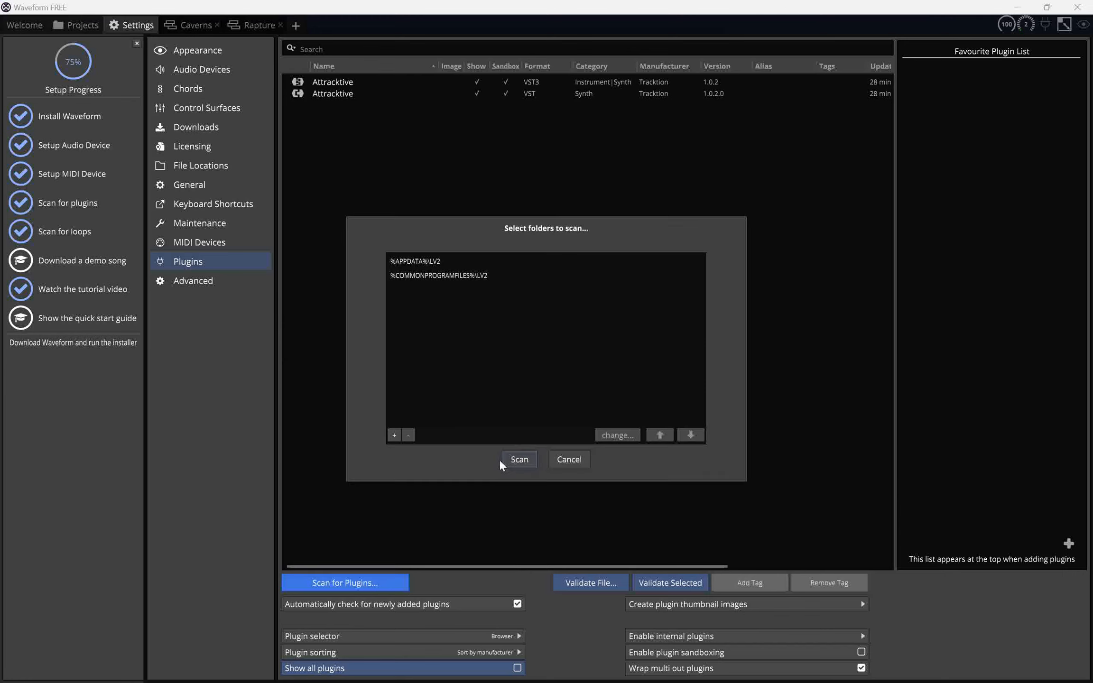
left_click(499, 459)
left_click(368, 584)
left_click(440, 561)
left_click(514, 457)
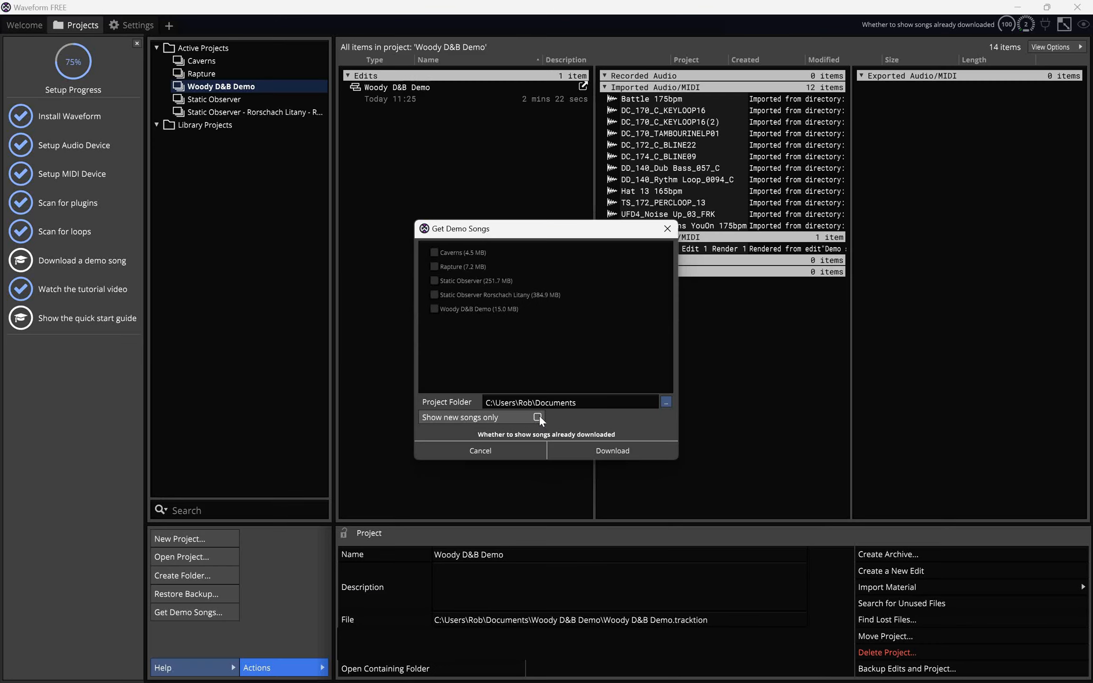
Open the Woody D&B Demo edit, confirming the conversion of the old edit file.
left_click(539, 417)
left_click(512, 449)
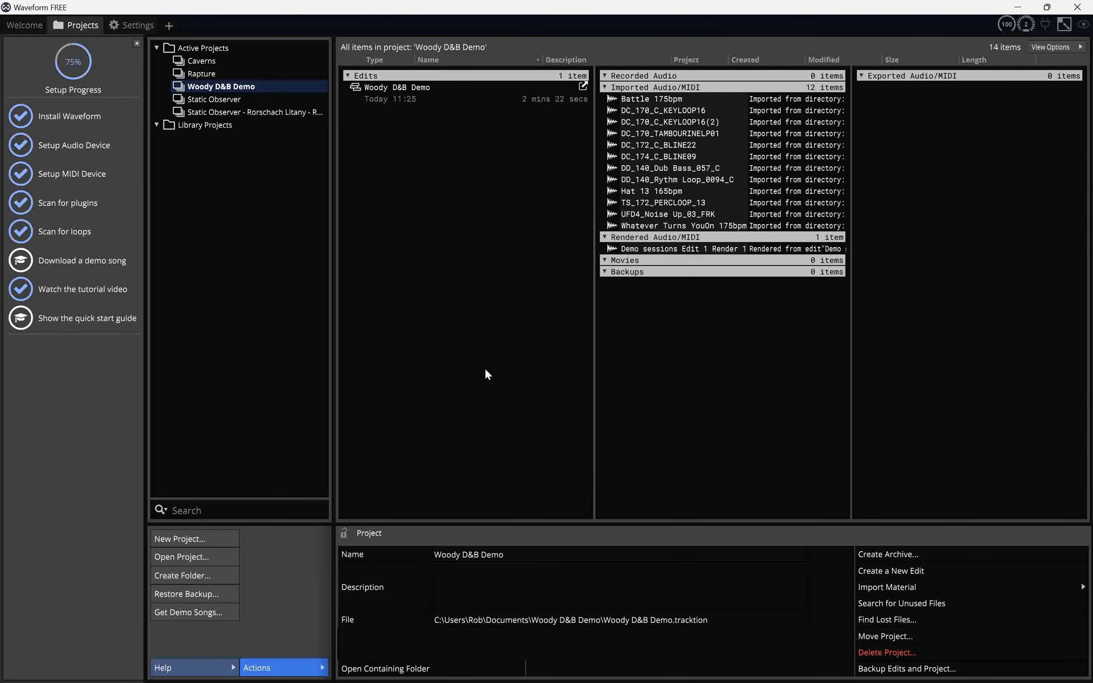
double_click(388, 88)
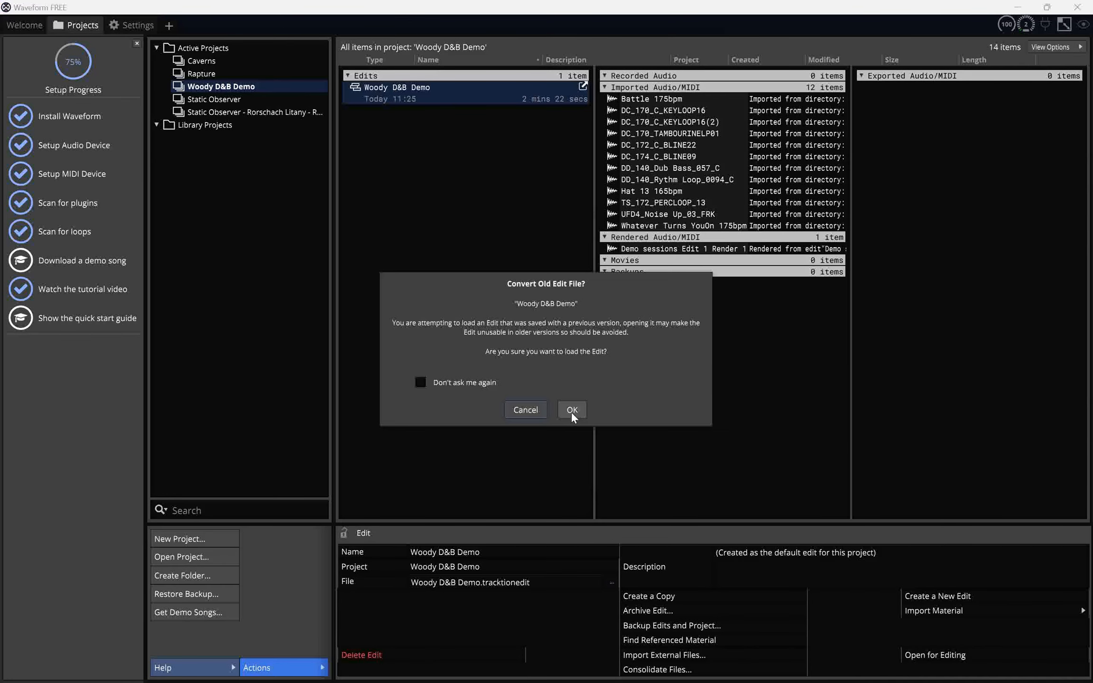
left_click(572, 410)
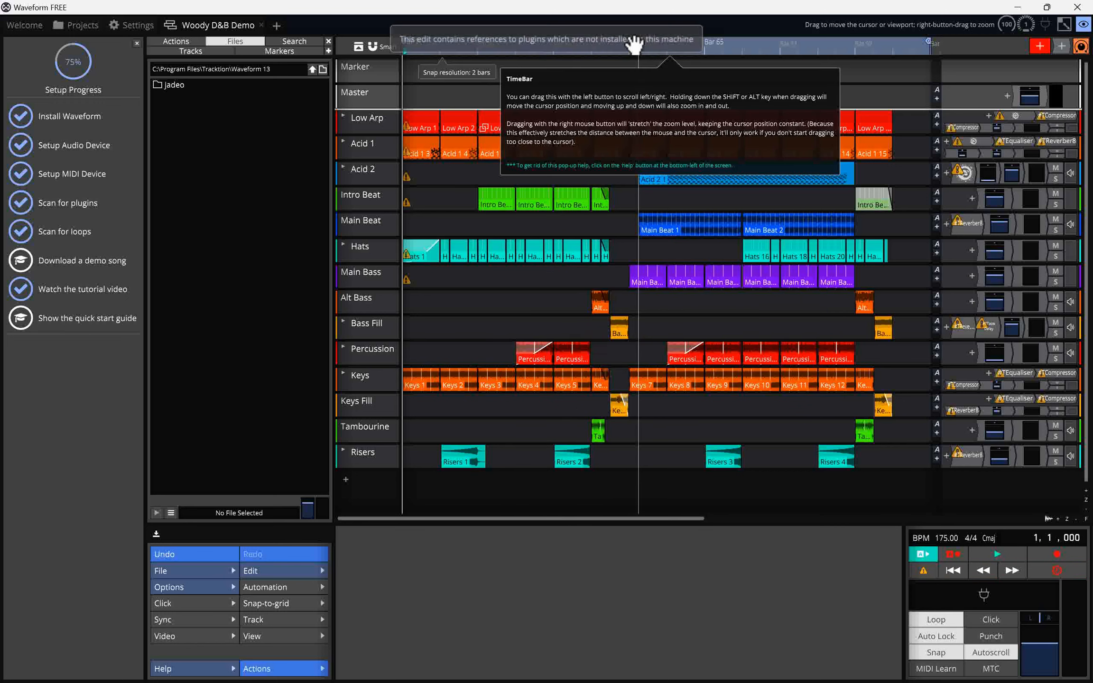
Play the Woody D&B Demo briefly, stop it, and inspect the Acid 2 track's warning.
key("space")
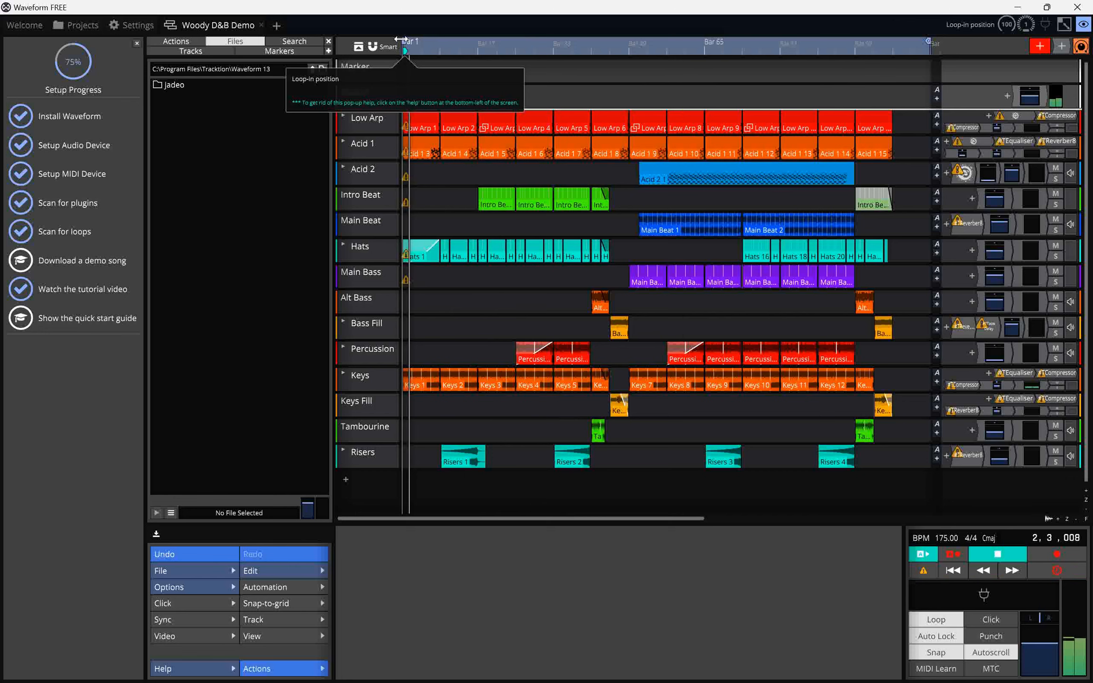
mouse_move(411, 203)
mouse_move(409, 176)
key("space")
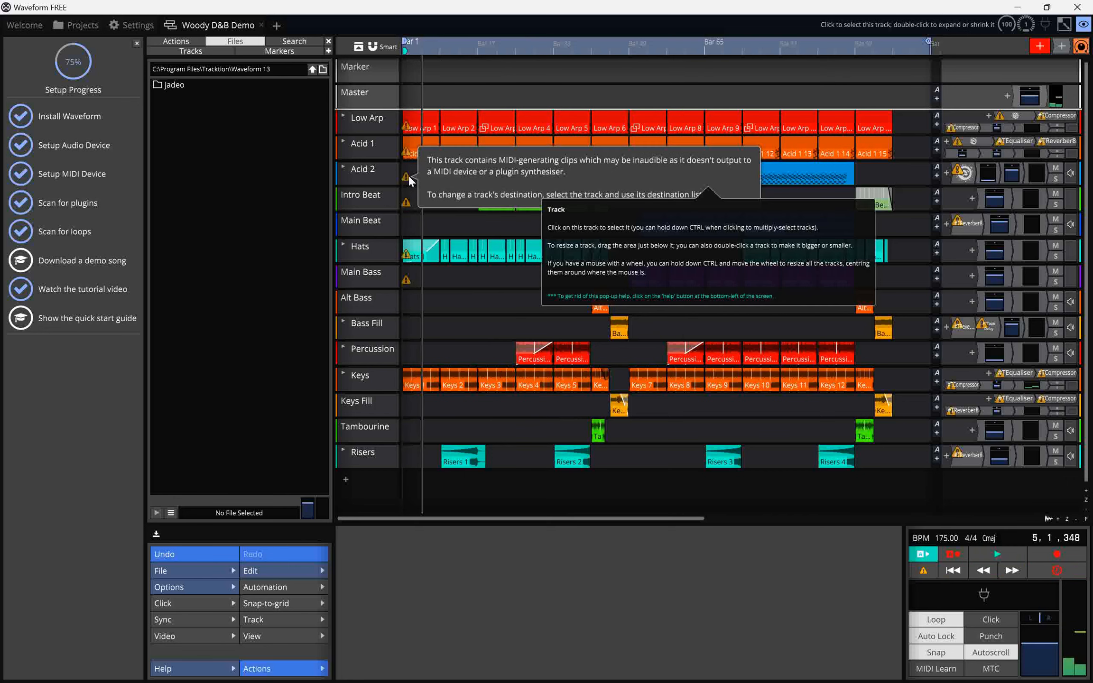
left_click(408, 174)
right_click(409, 175)
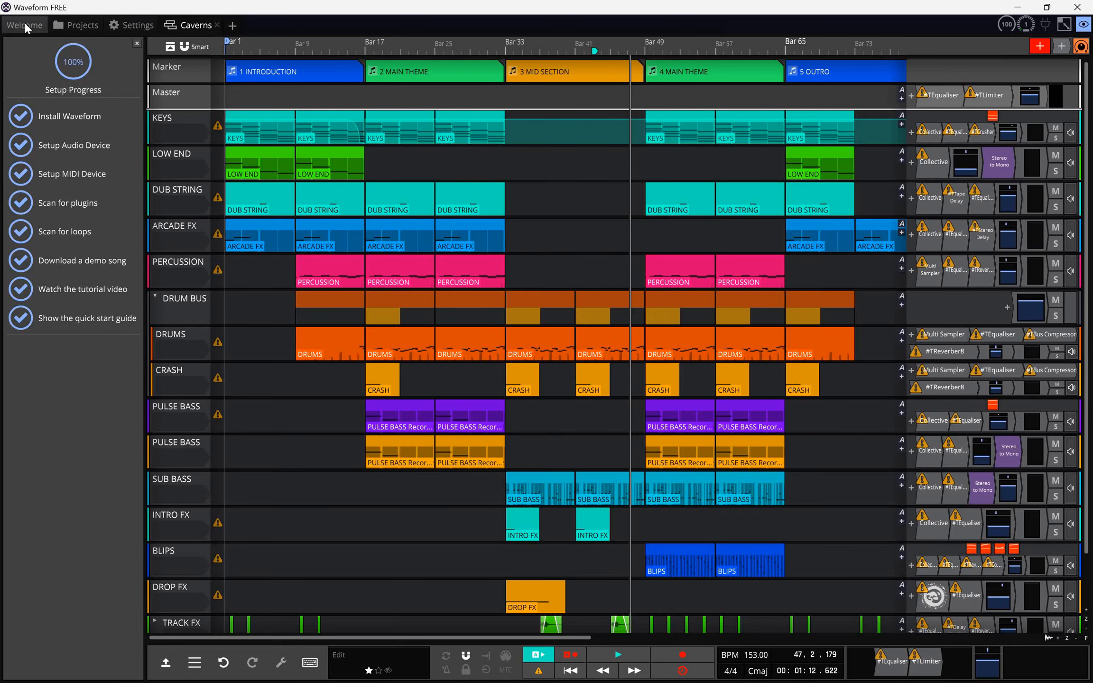
Switch to the Waveform Quick Start Guide PDF and scroll to the ASIO driver notes.
key("alt+Tab")
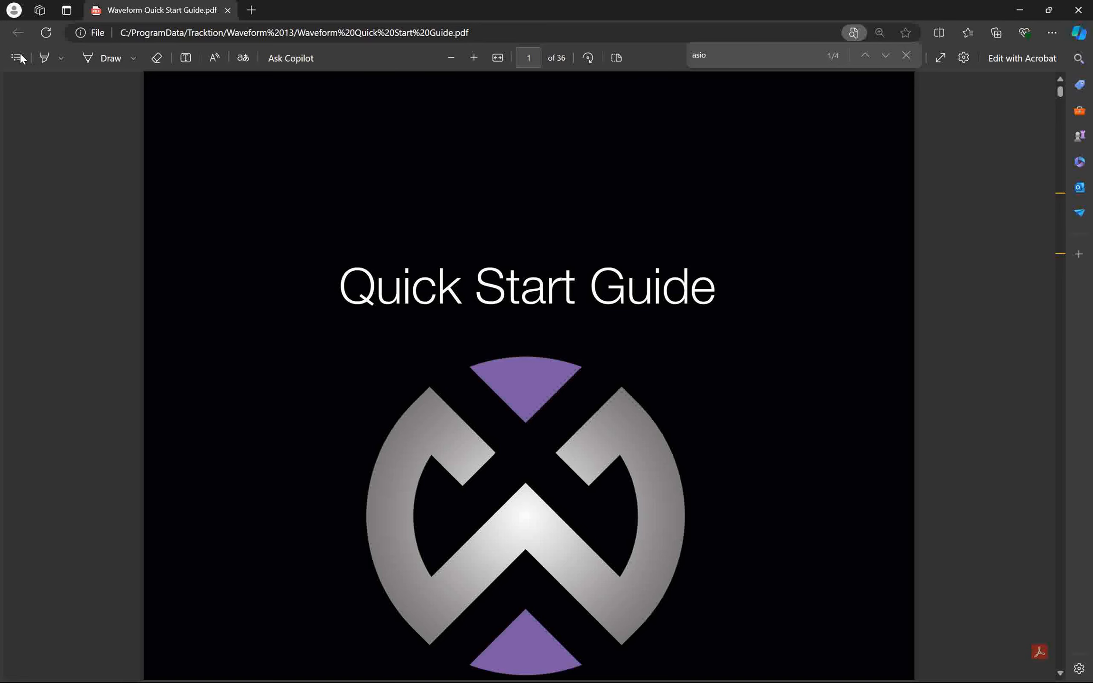
scroll(833, 382, "down", 20)
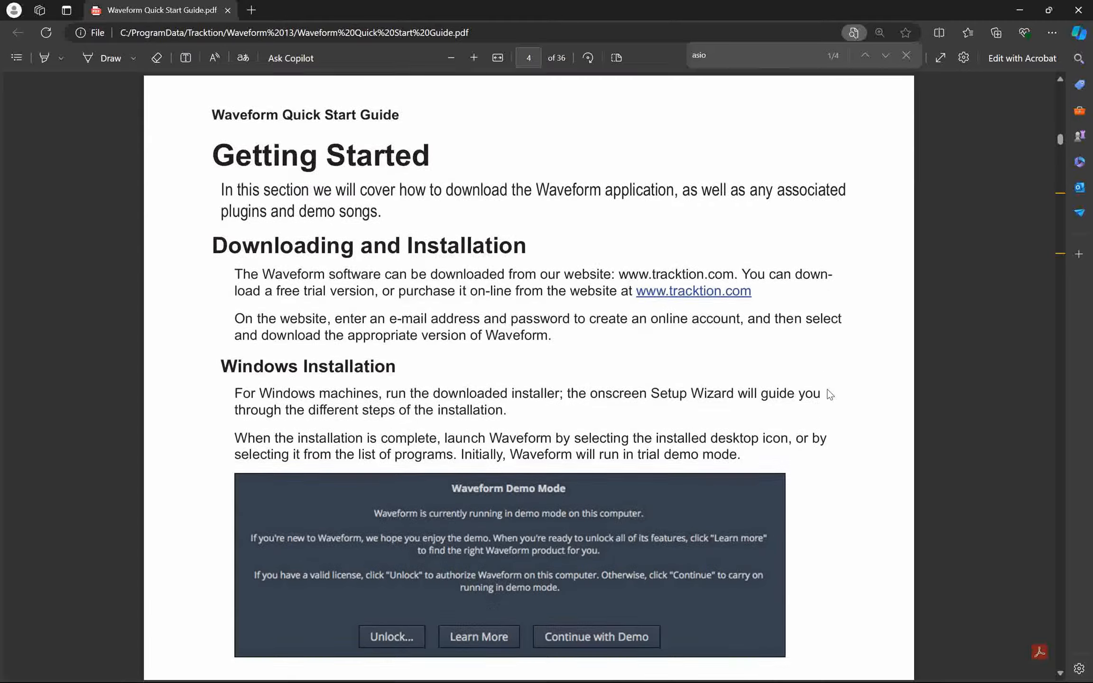
scroll(830, 394, "down", 20)
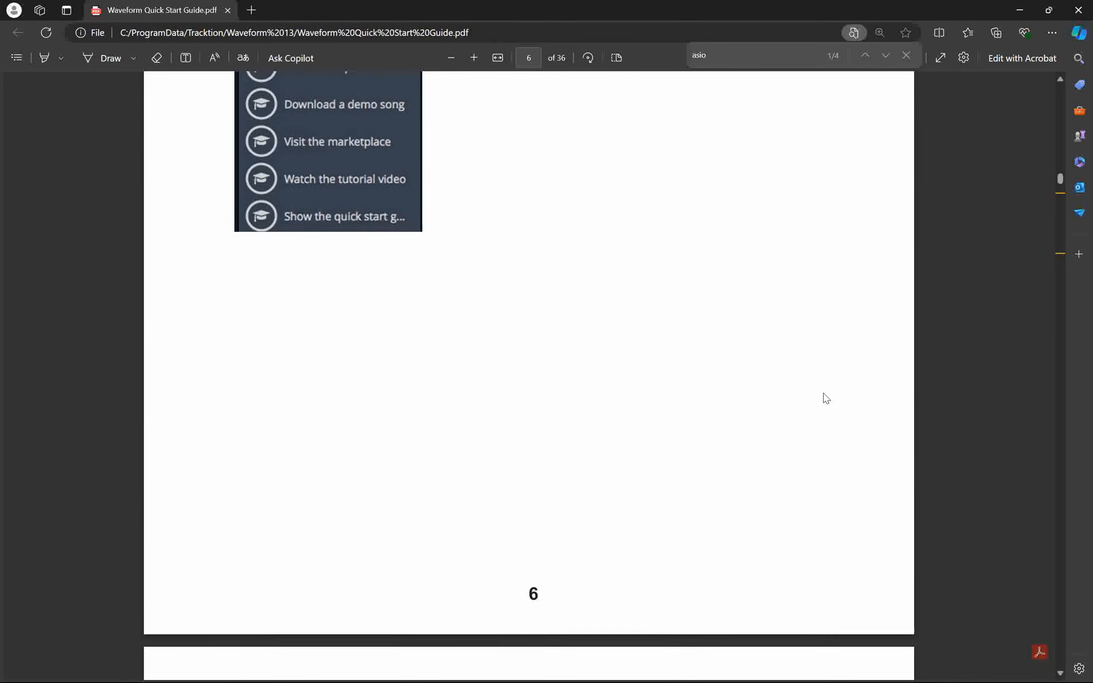
scroll(827, 398, "down", 12)
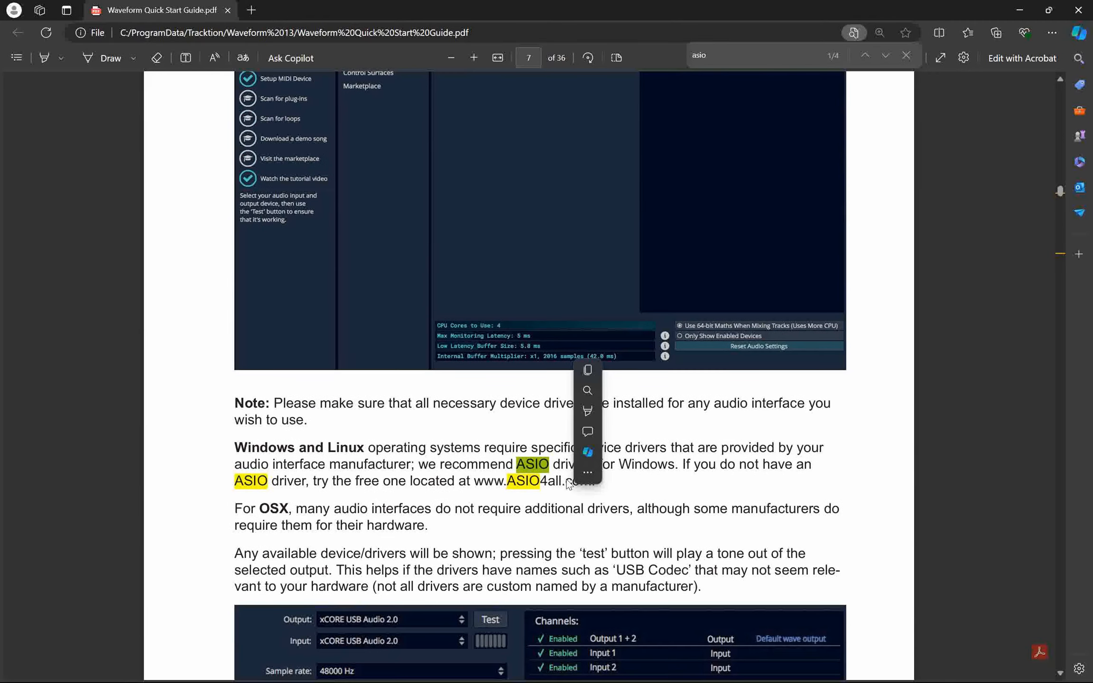
Open the ASIO4ALL website linked in the guide, browse it, and return to the PDF.
left_click(517, 481)
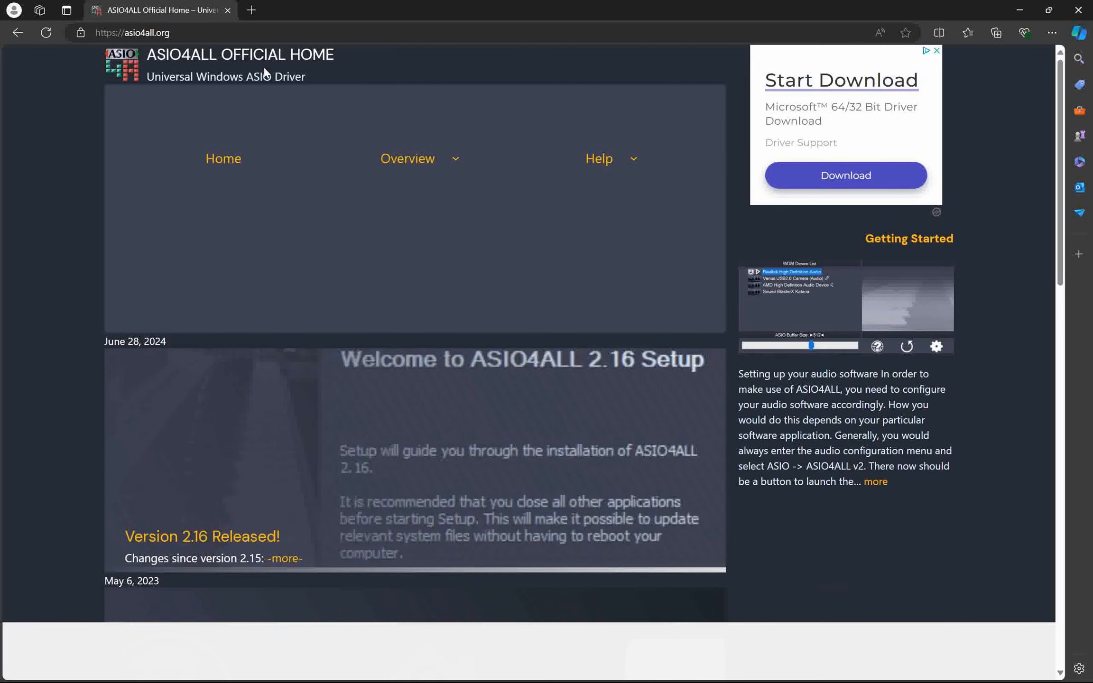
scroll(644, 285, "down", 15)
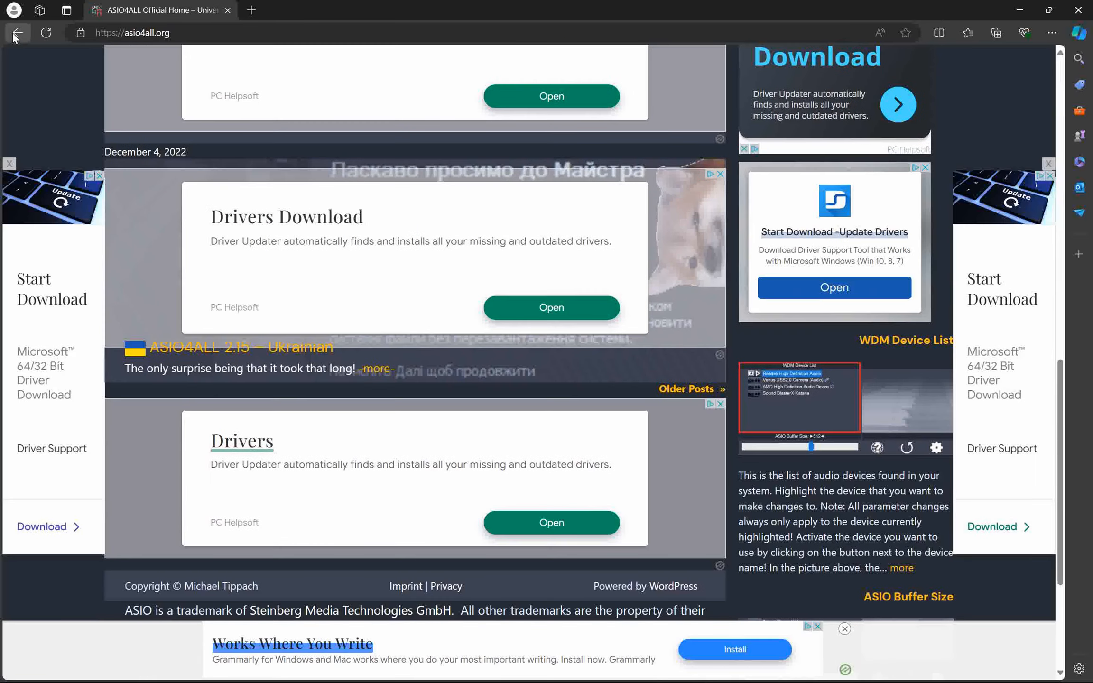
left_click(18, 33)
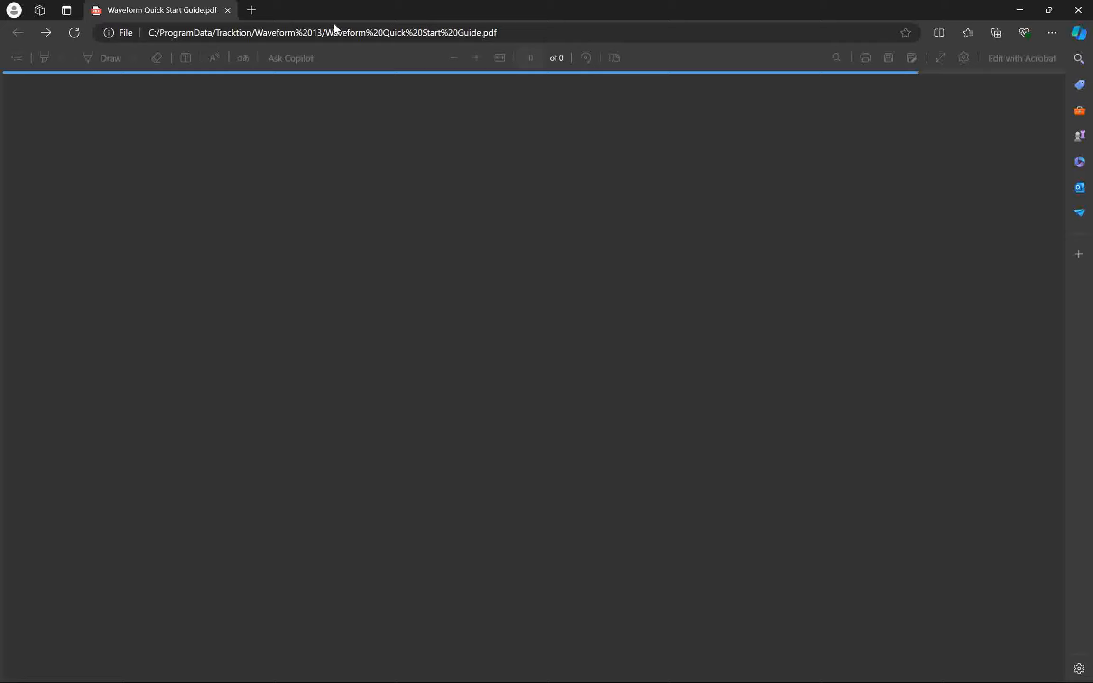
Search the Microsoft Store for asio and open the KoordASIO Universal Driver page.
key("super")
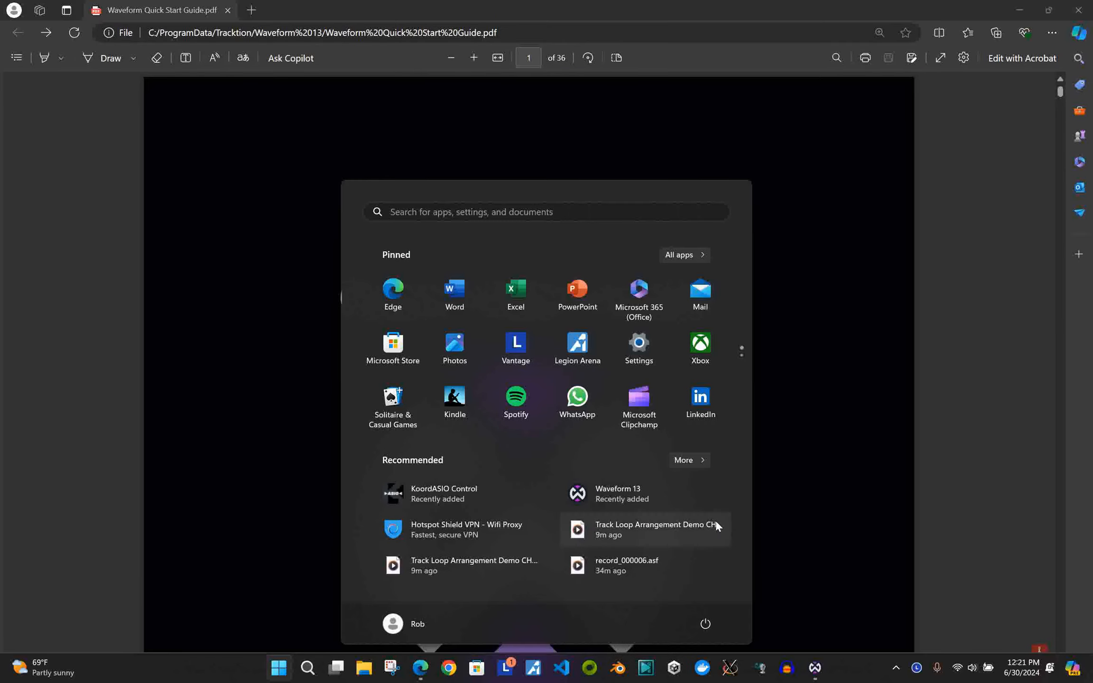
left_click(393, 348)
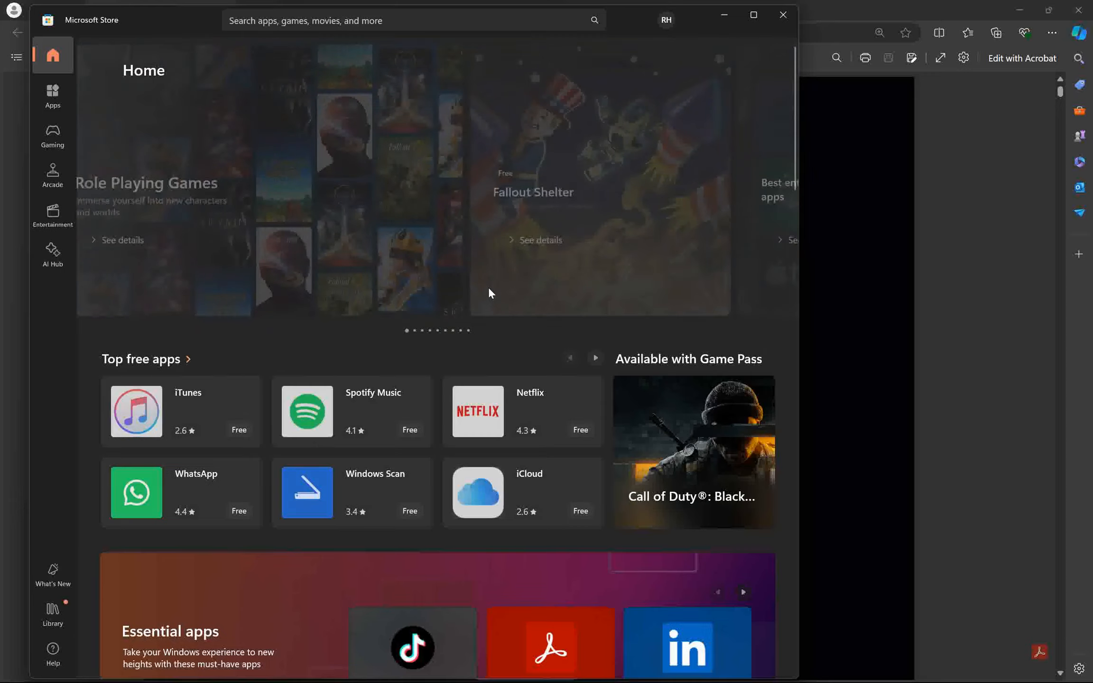
left_click(426, 18)
type("asio")
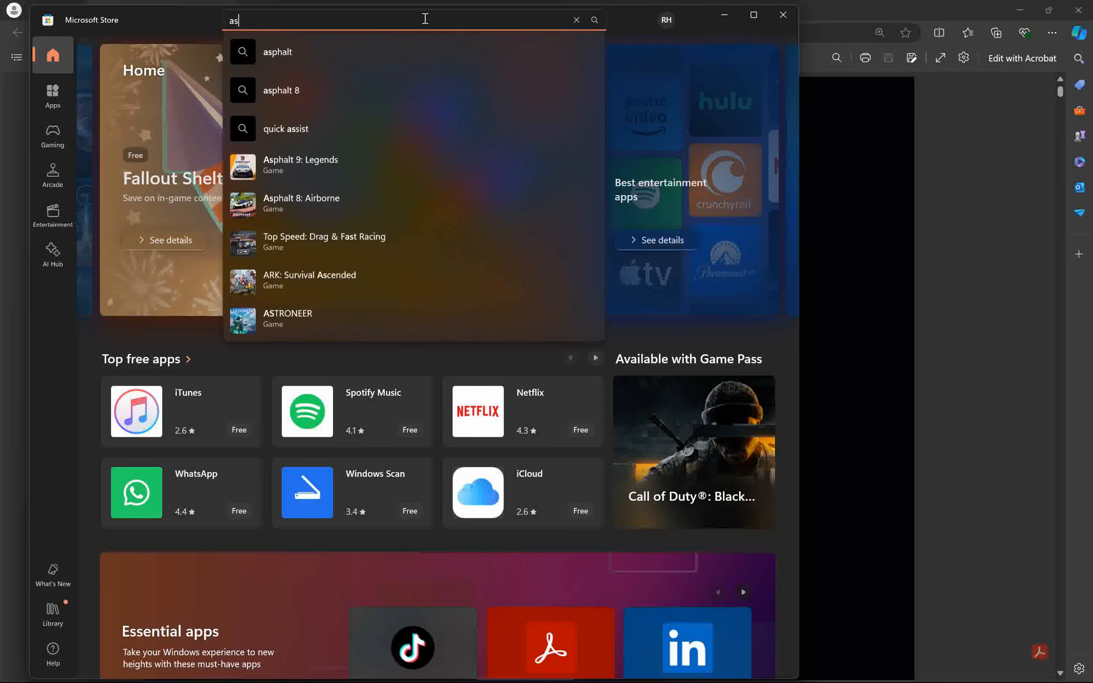
left_click(274, 44)
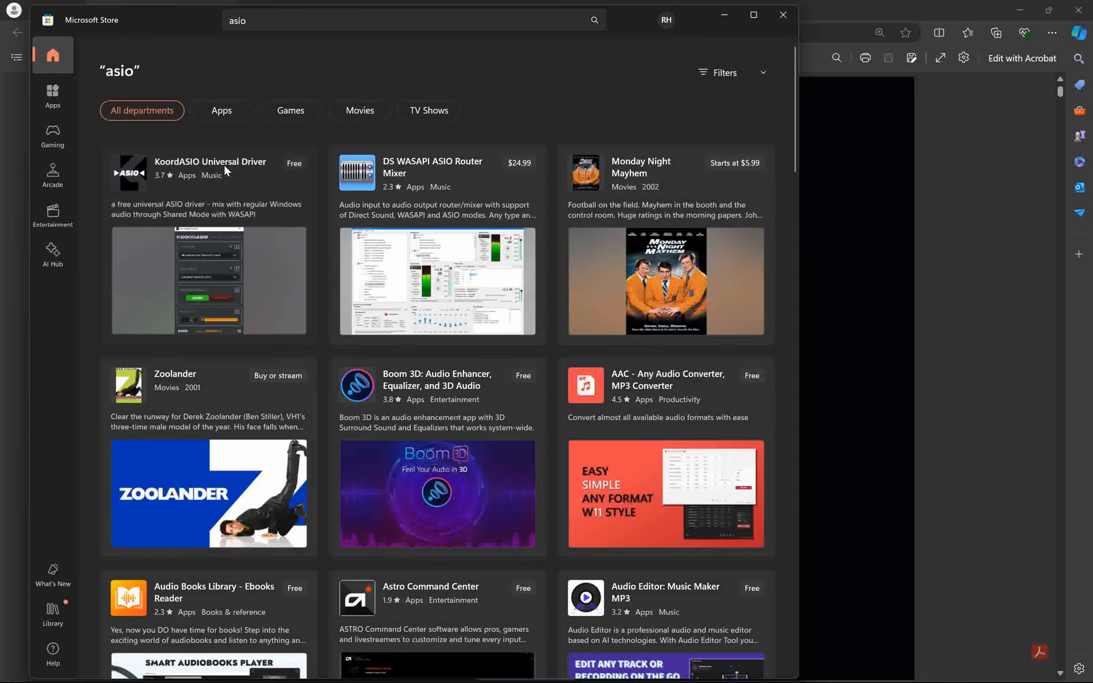
left_click(225, 165)
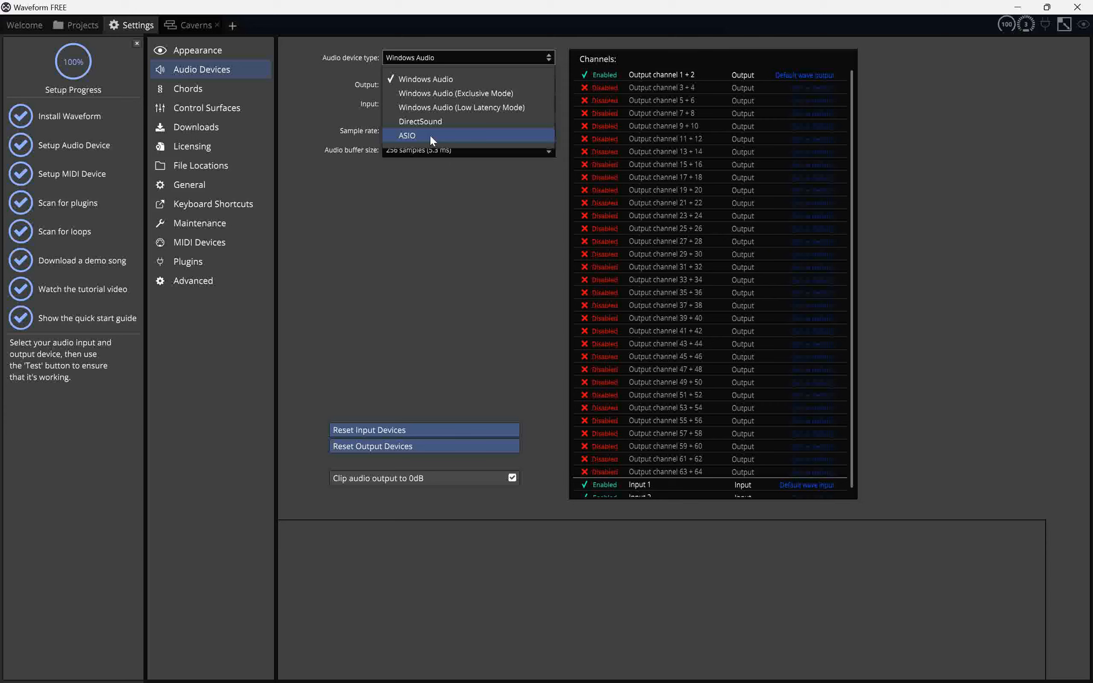
left_click(429, 135)
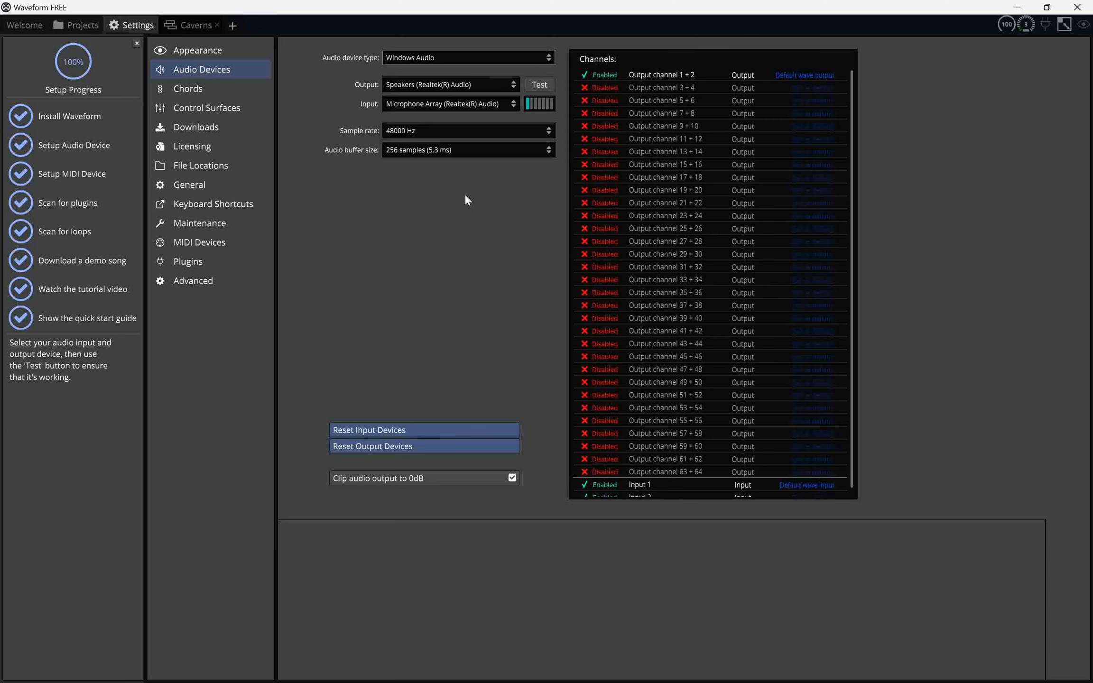
Set the audio device type to ASIO with the KoordASIO device in Waveform's audio settings.
left_click(549, 56)
left_click(541, 224)
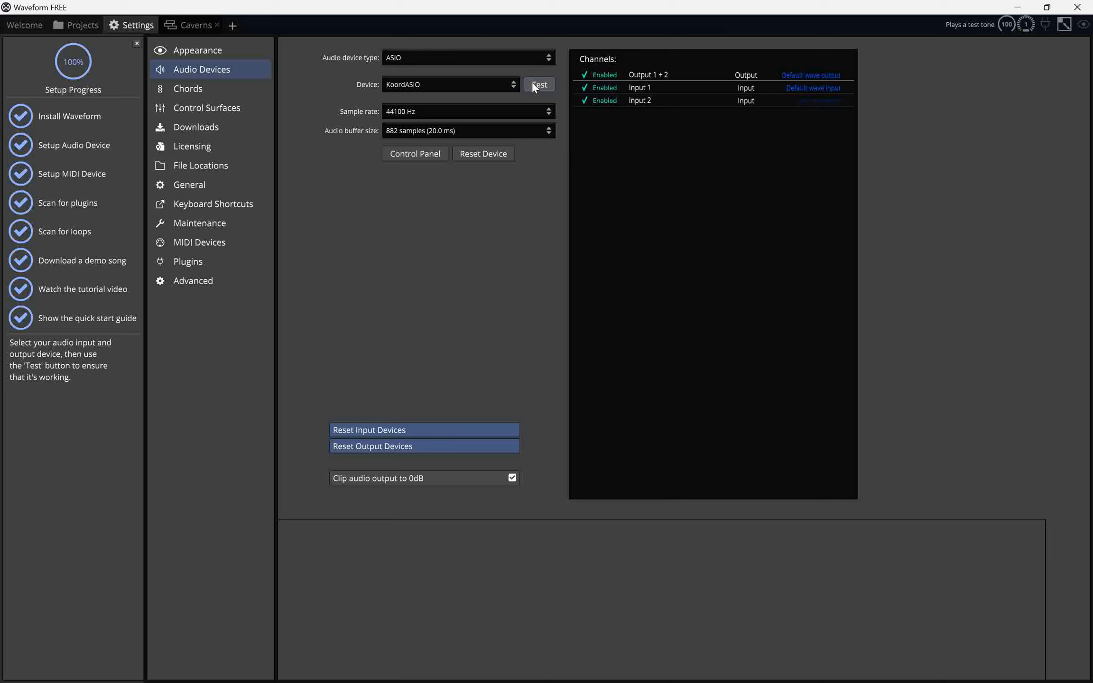
left_click(506, 83)
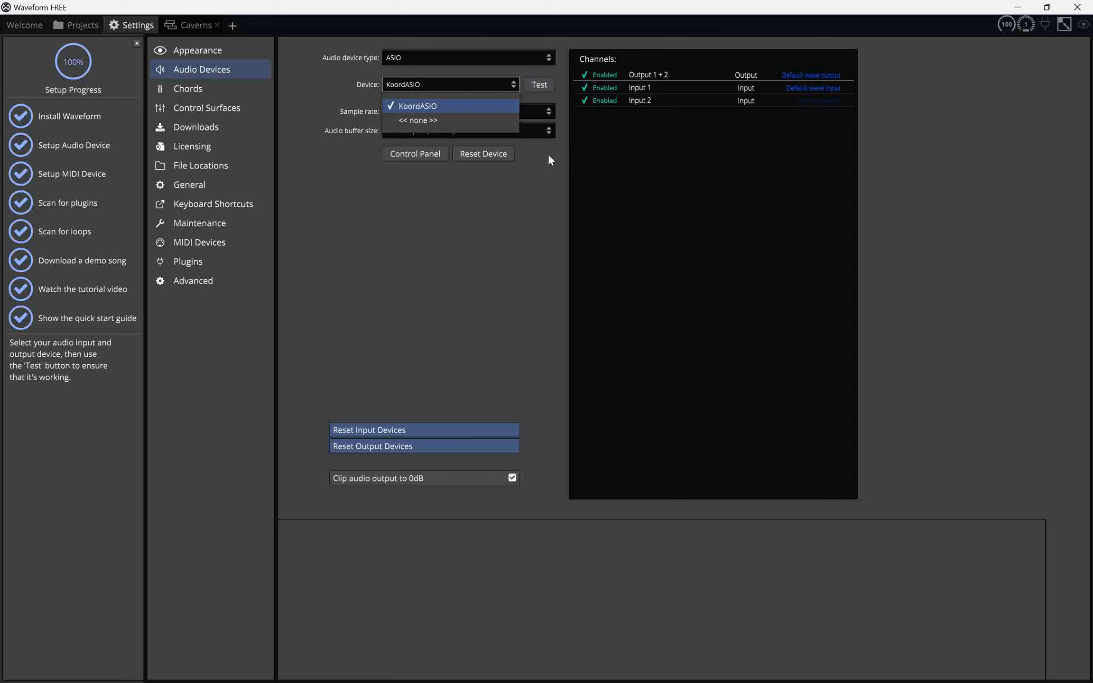
left_click(544, 188)
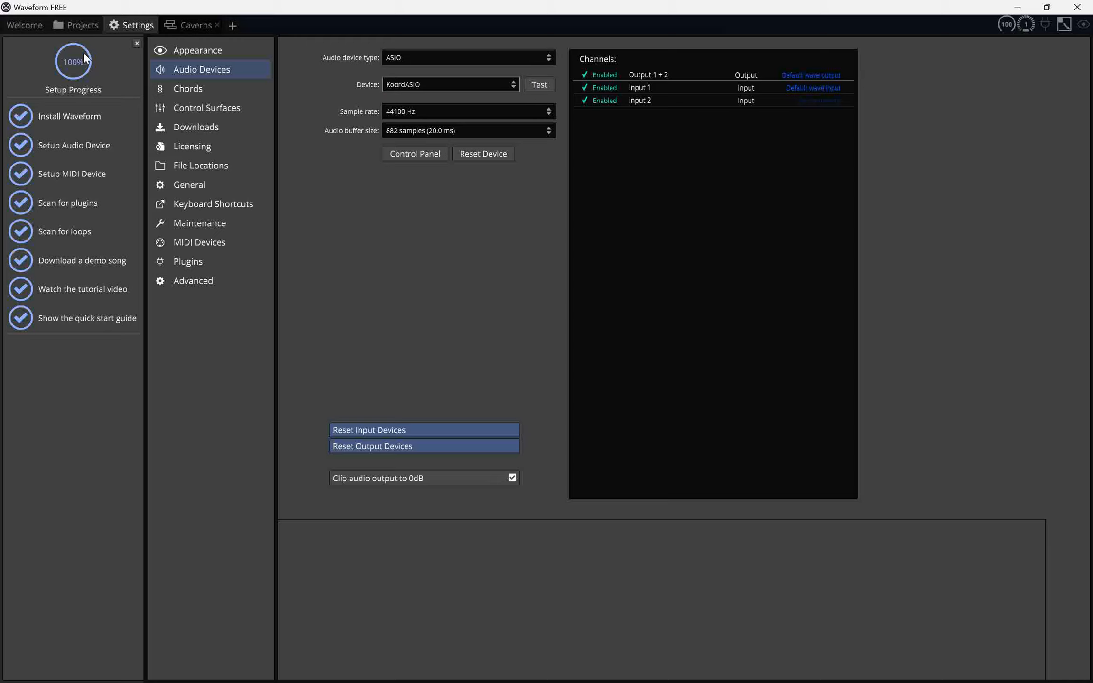
Open the Caverns demo edit from the project, play it from around bar 33, and stop playback.
left_click(84, 28)
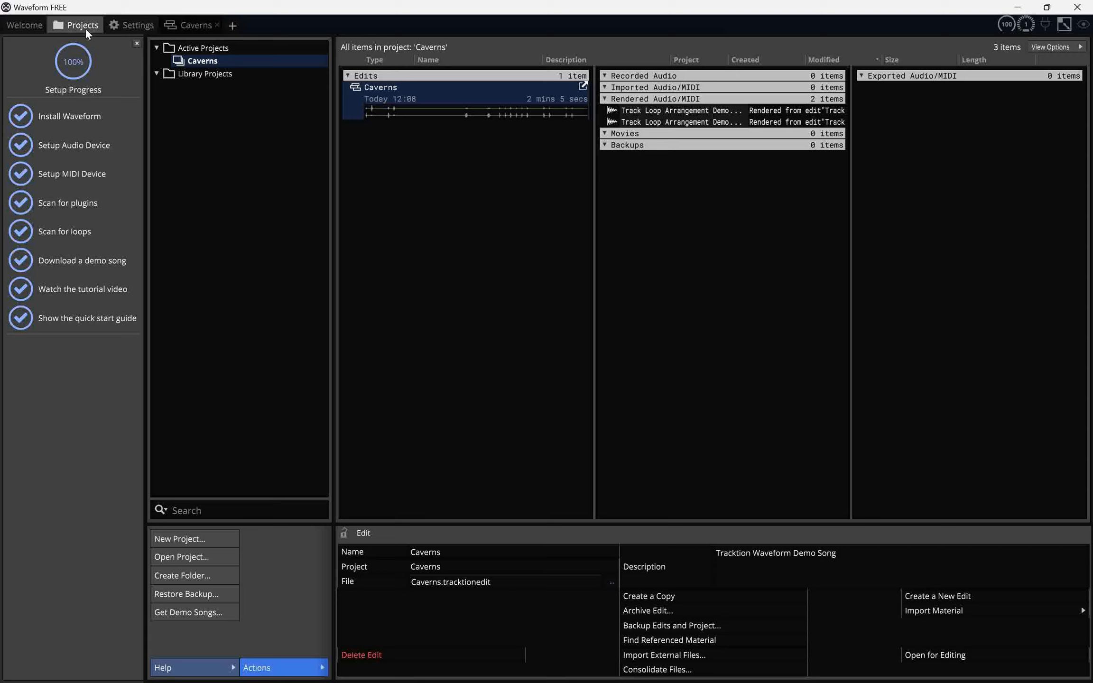
double_click(372, 87)
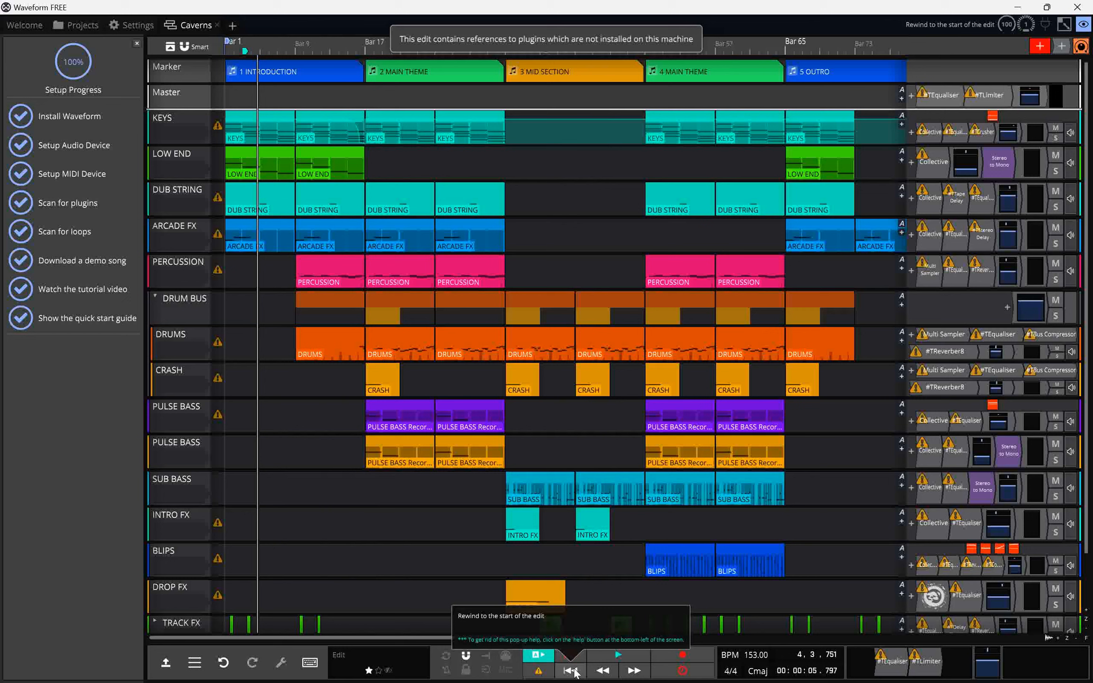
left_click(621, 654)
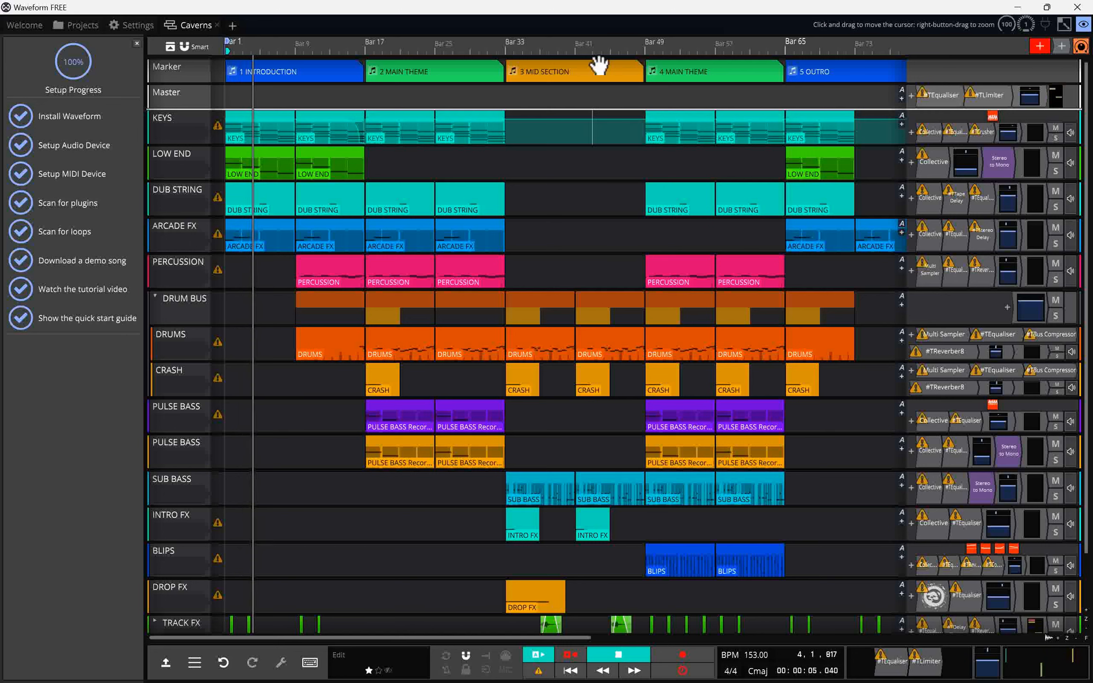
left_click(524, 47)
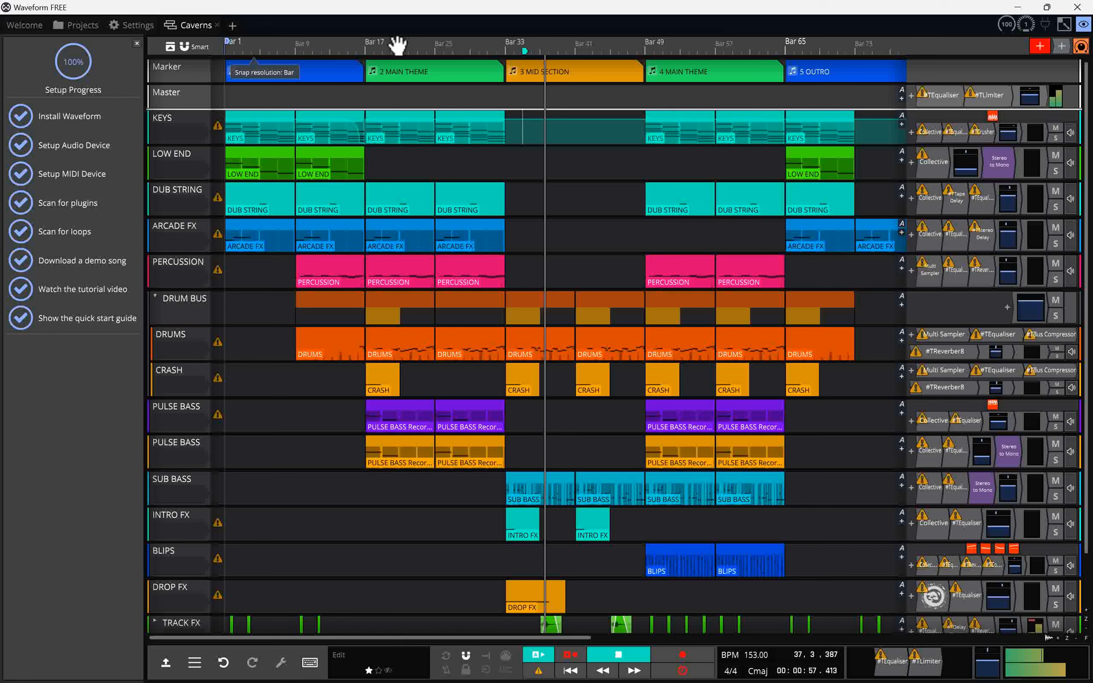
mouse_move(217, 127)
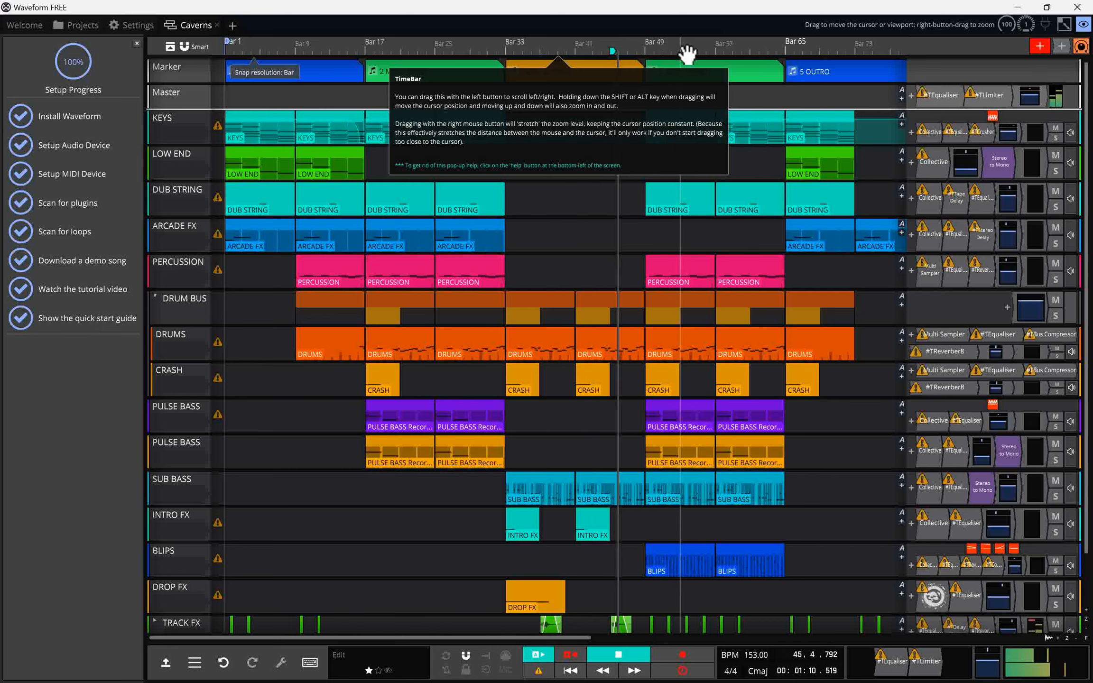
left_click(621, 656)
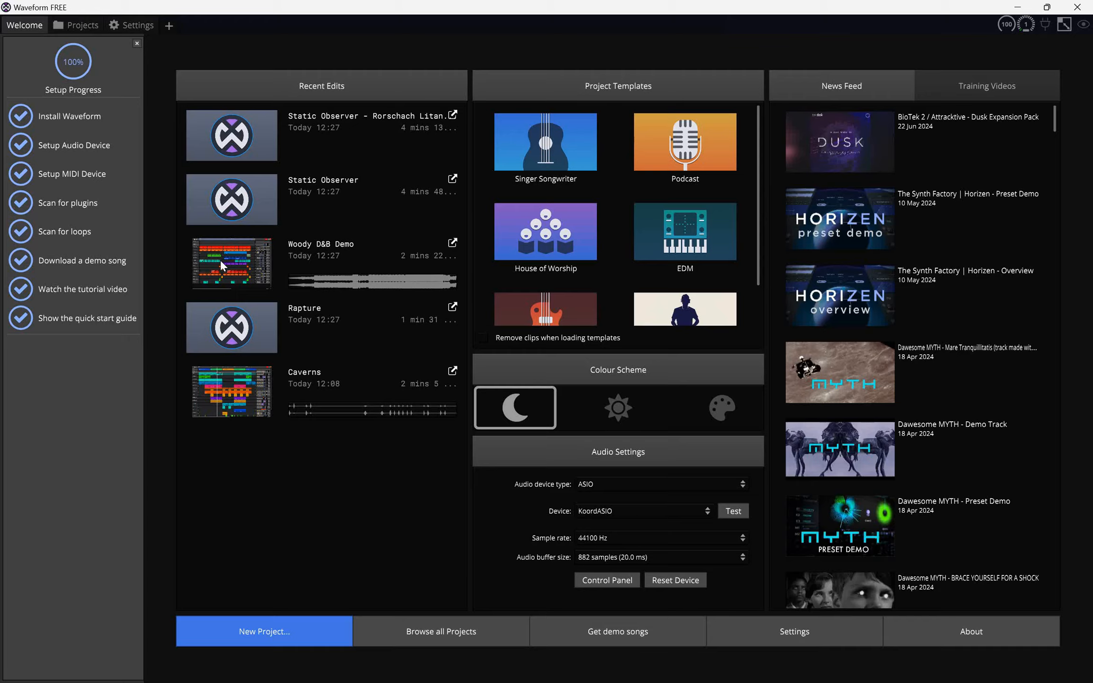
Open the Woody D&B Demo edit and play it from several timeline positions, then stop playback.
left_click(220, 259)
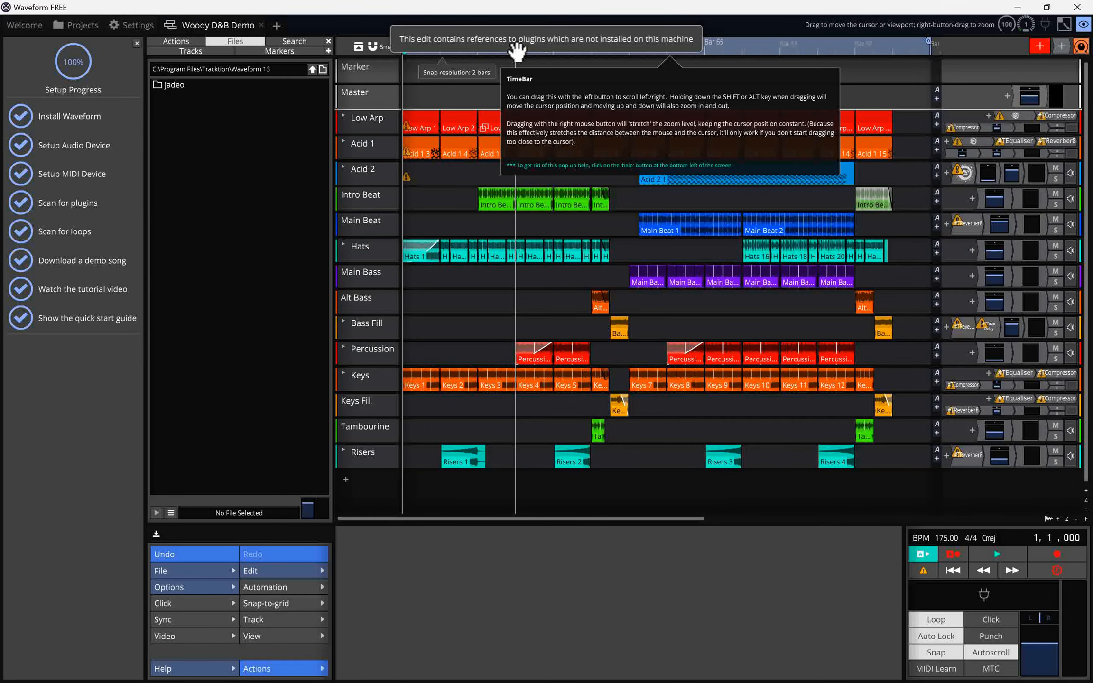
left_click(762, 49)
left_click(469, 49)
key("space")
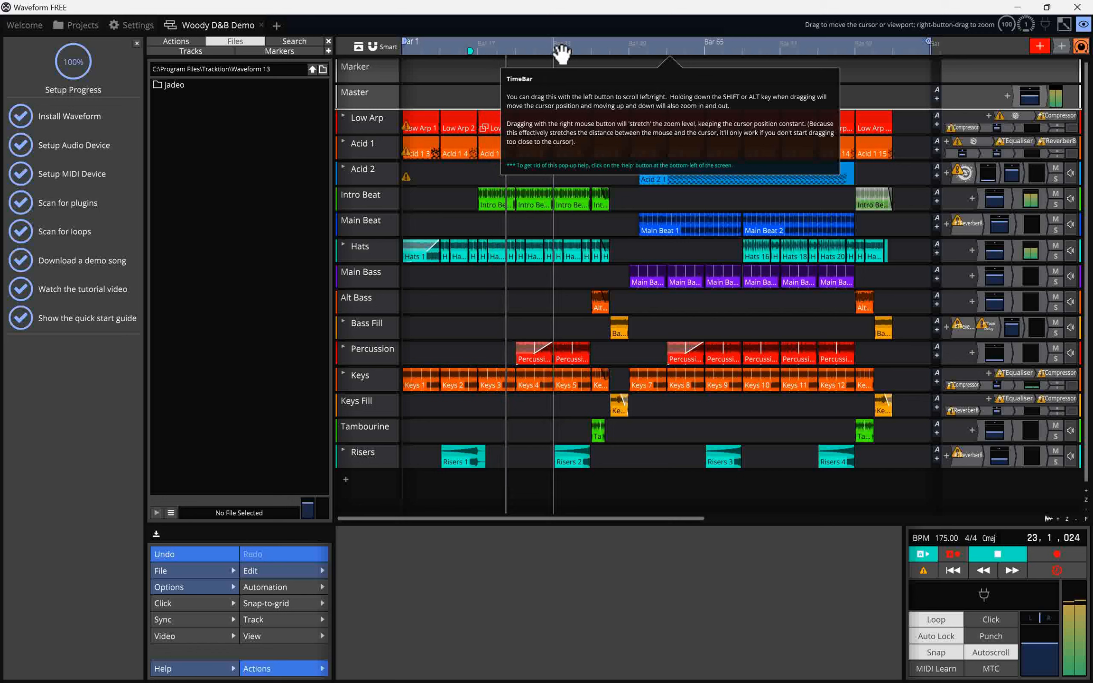
left_click(686, 50)
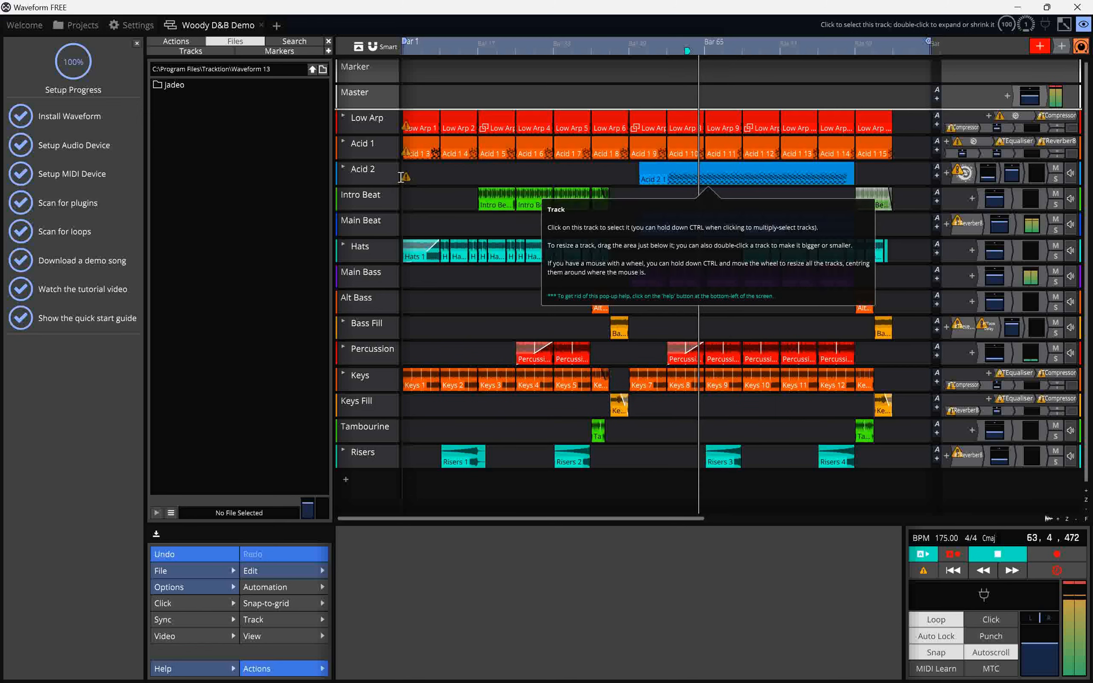
mouse_move(404, 178)
key("space")
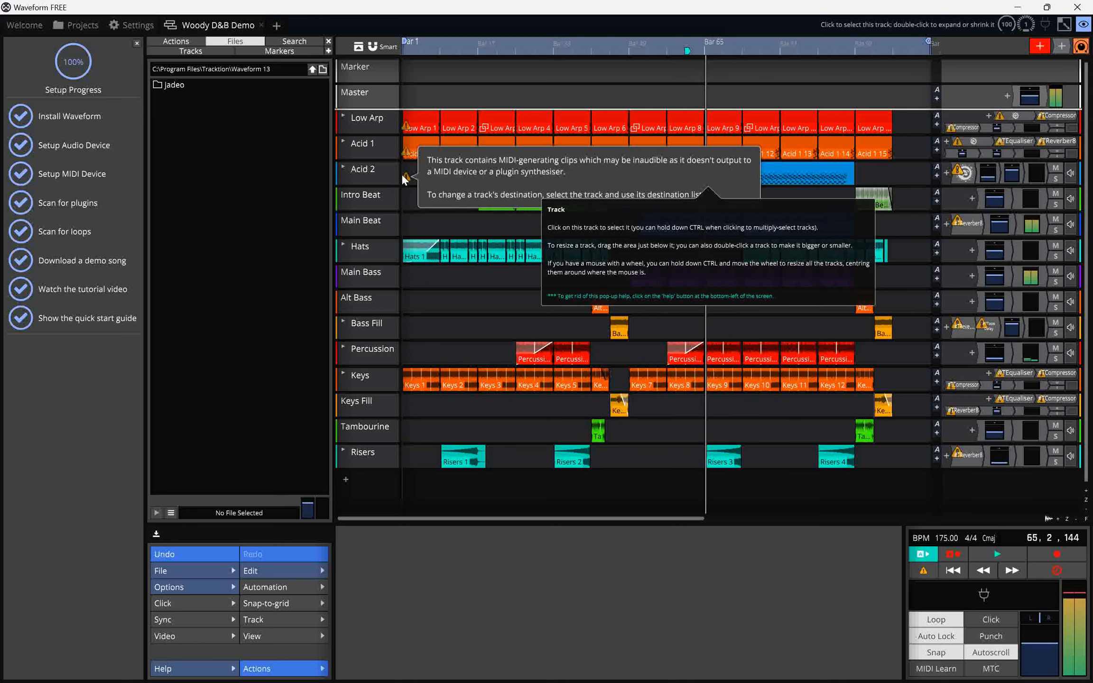
Open the track list and disable every track from Low Arp through Tambourine one by one.
left_click(182, 51)
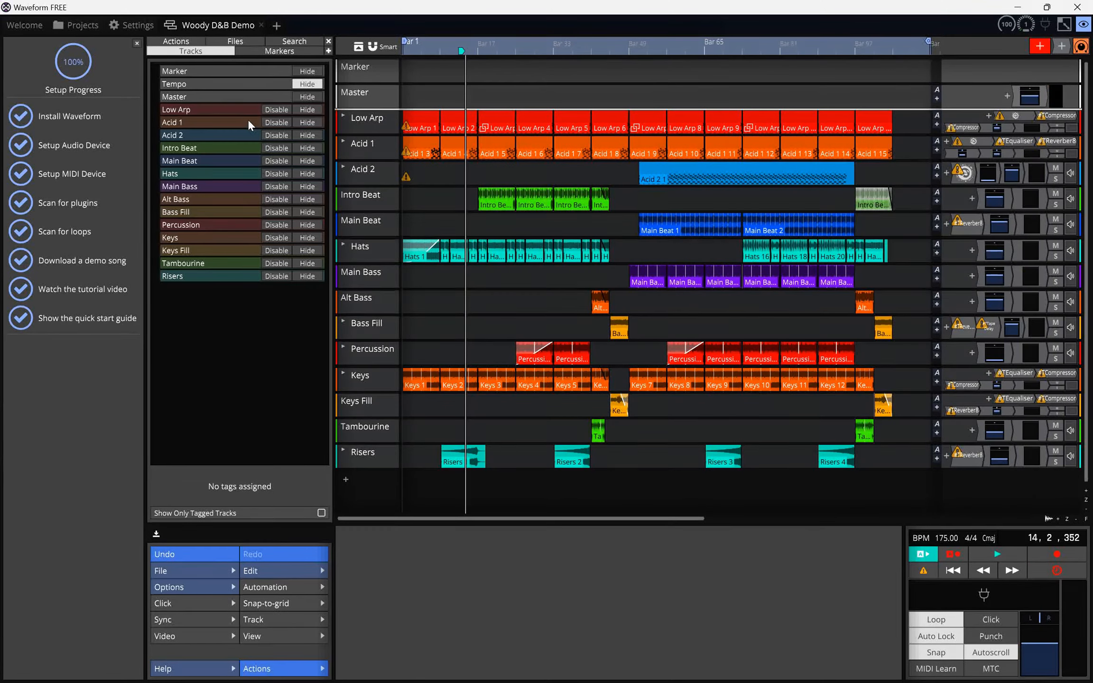
key("space")
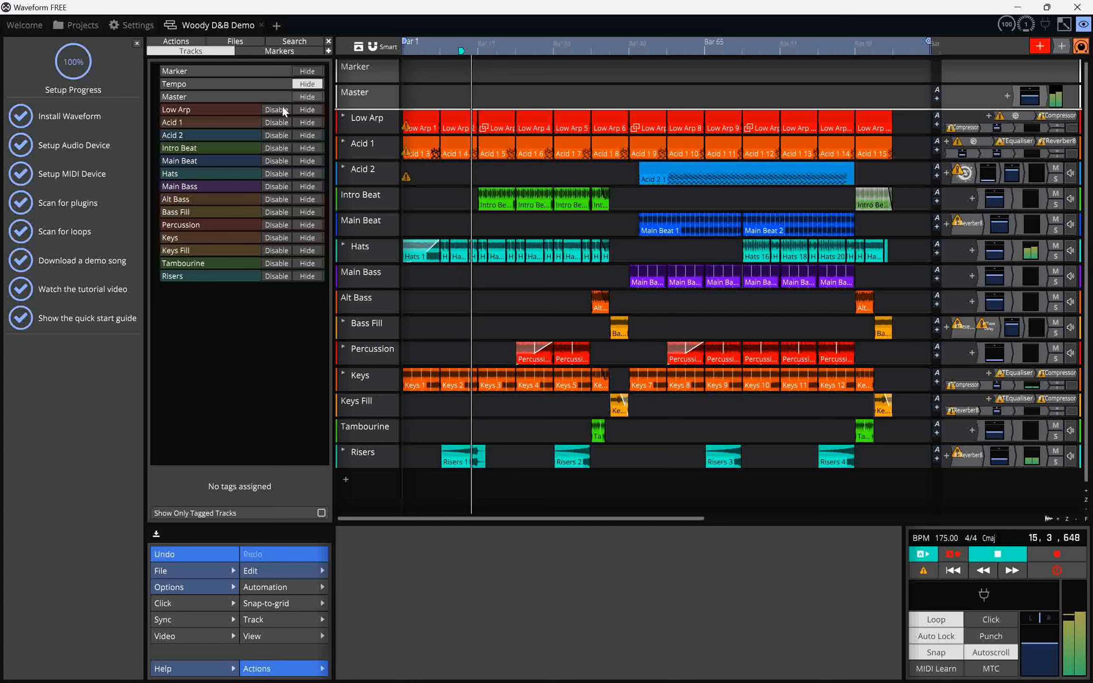
key("space")
left_click(279, 109)
left_click(280, 123)
left_click(281, 135)
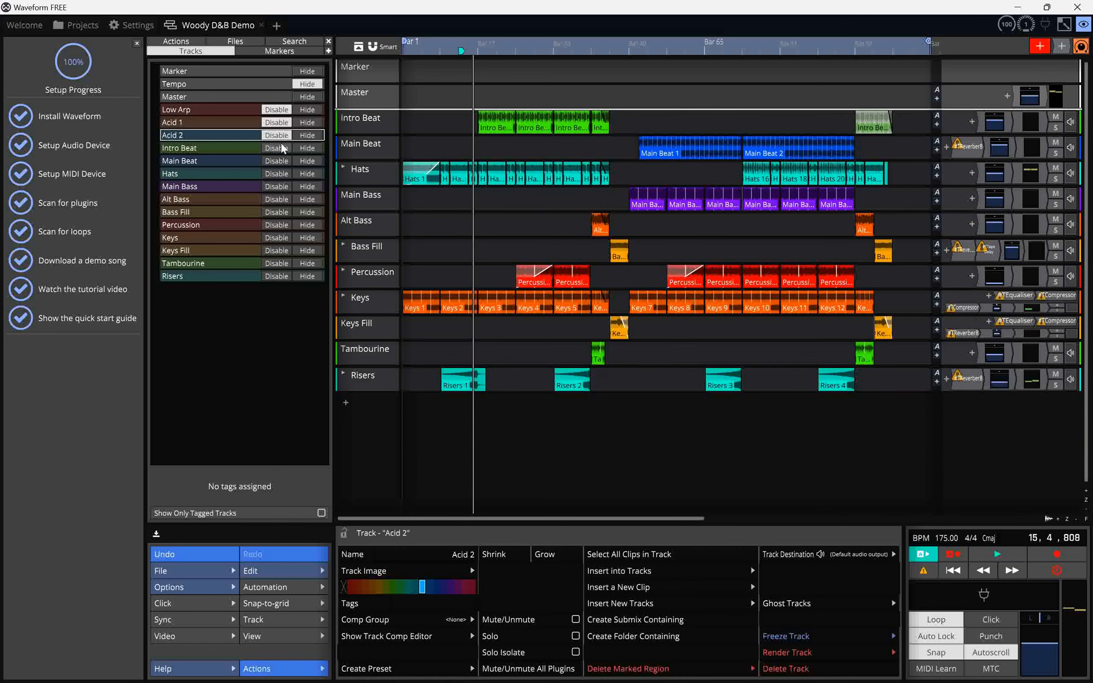
left_click(281, 148)
left_click(281, 161)
left_click(281, 174)
left_click(281, 187)
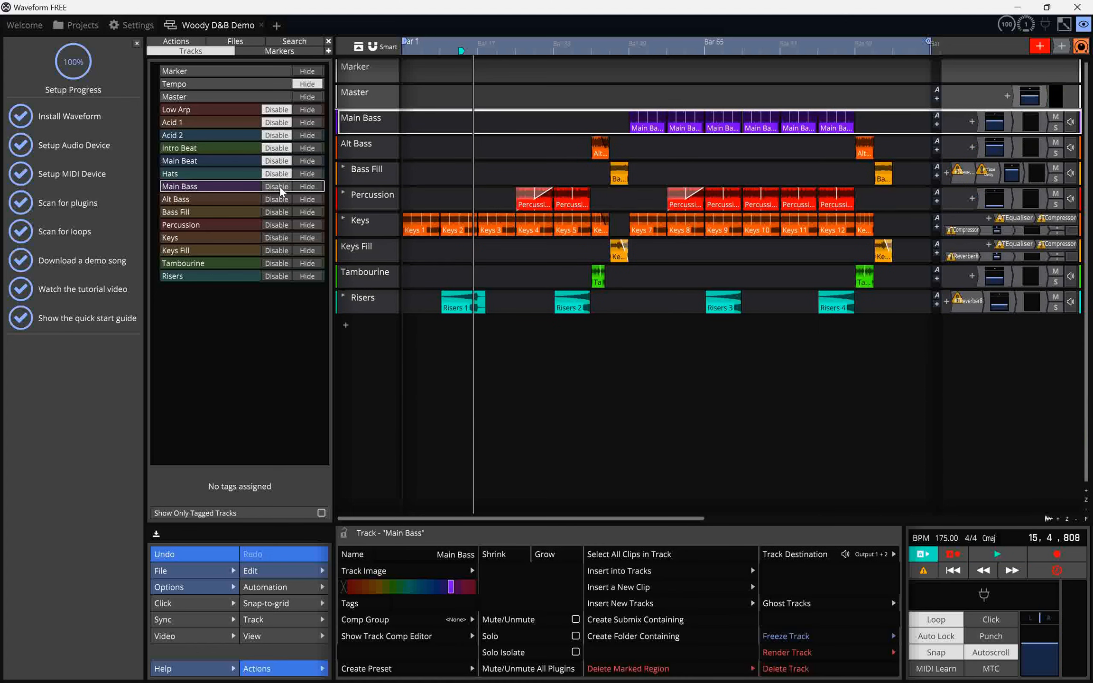
left_click(280, 200)
left_click(280, 212)
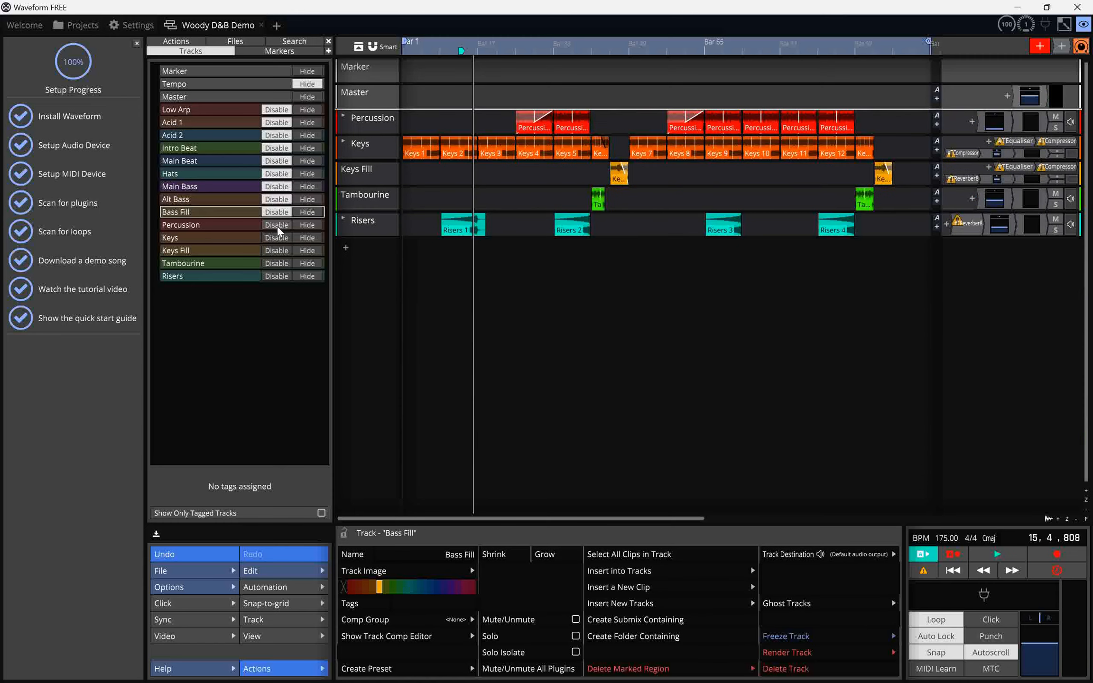
left_click(278, 225)
left_click(279, 238)
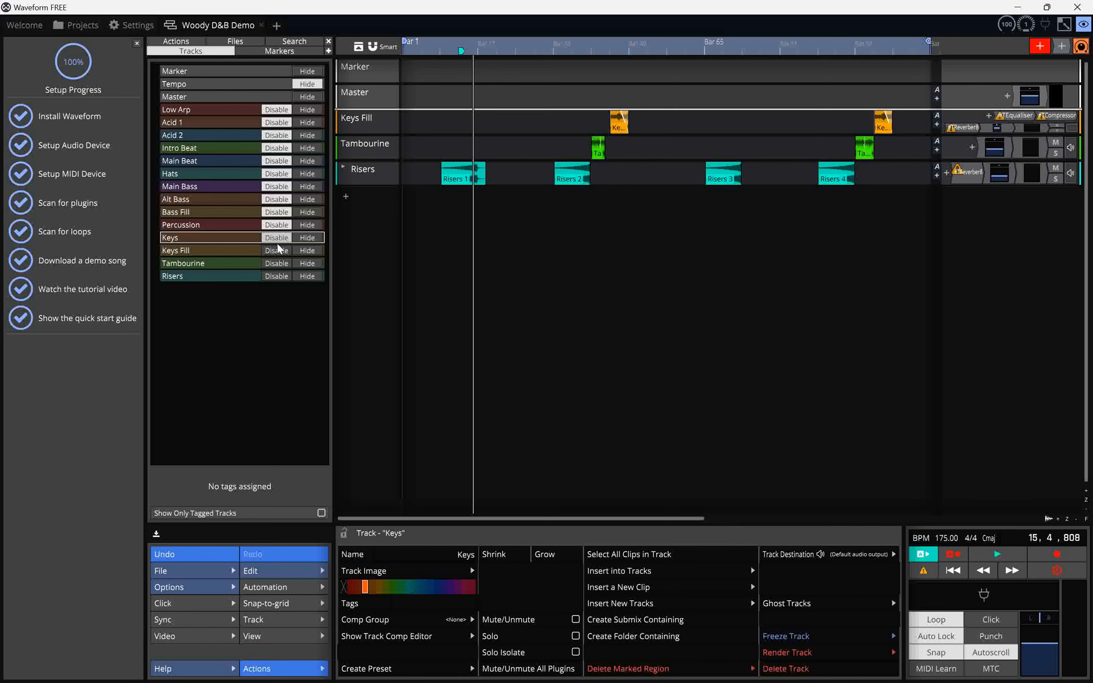
left_click(279, 251)
left_click(280, 264)
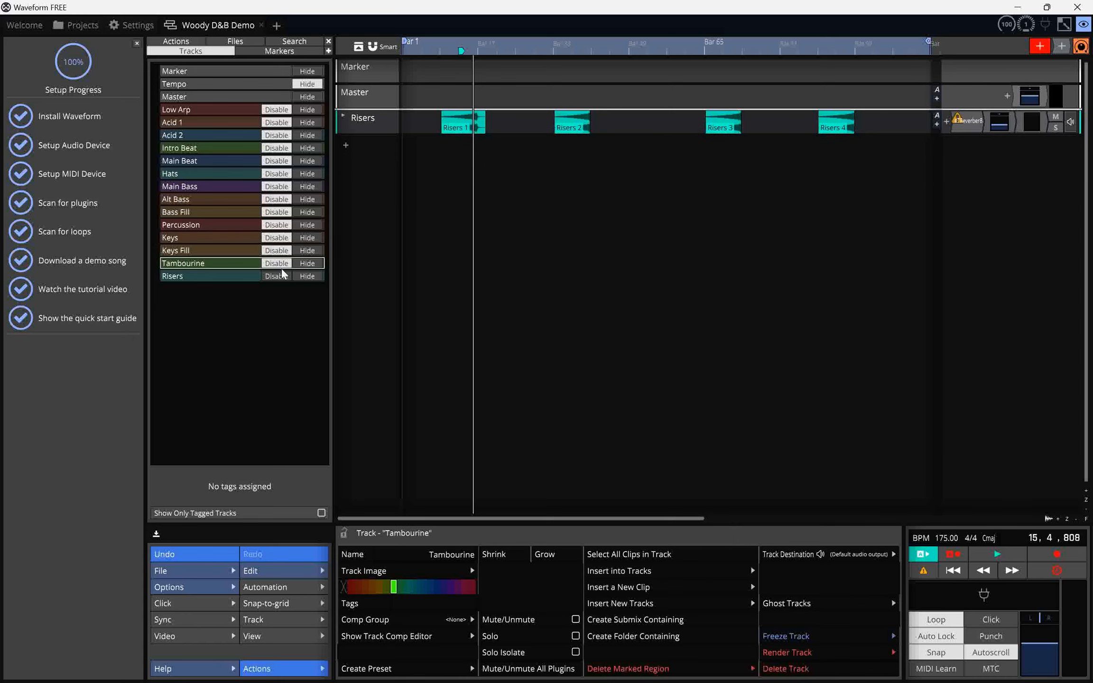
Play the edit, disable the Risers track, and stop playback.
key("space")
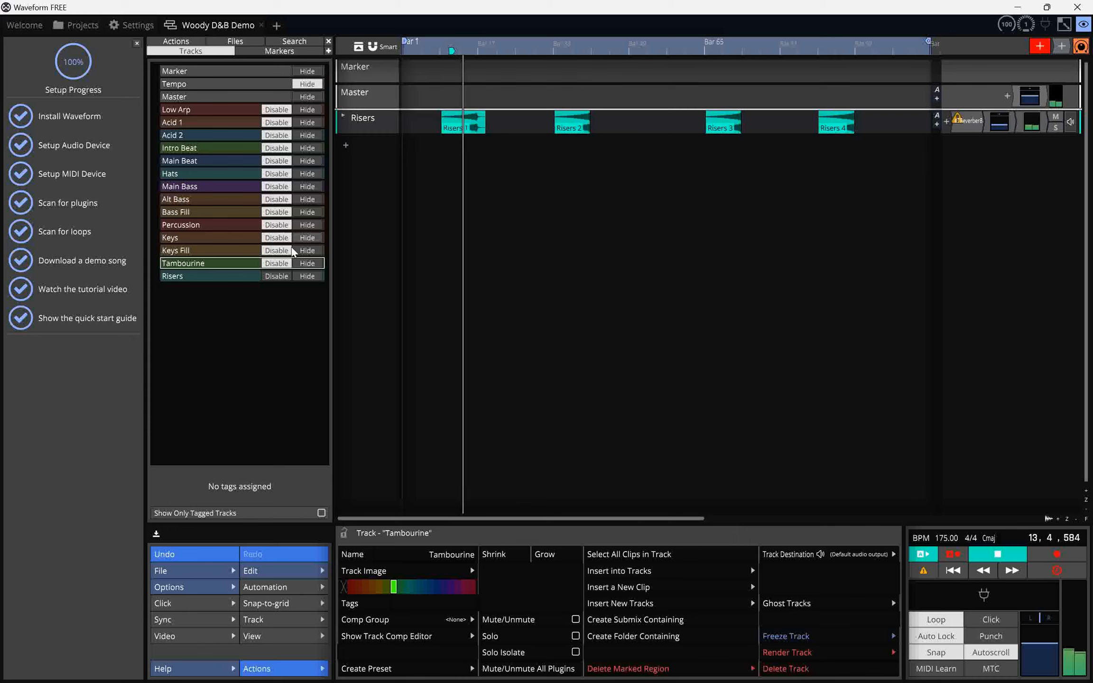
left_click(278, 278)
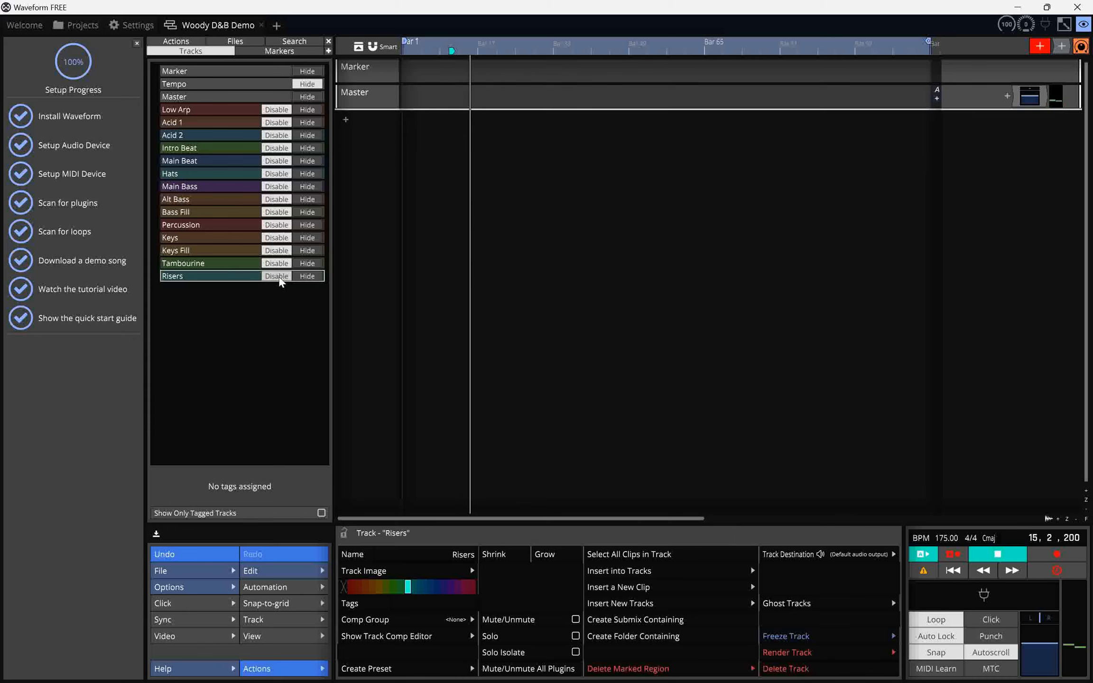
key("space")
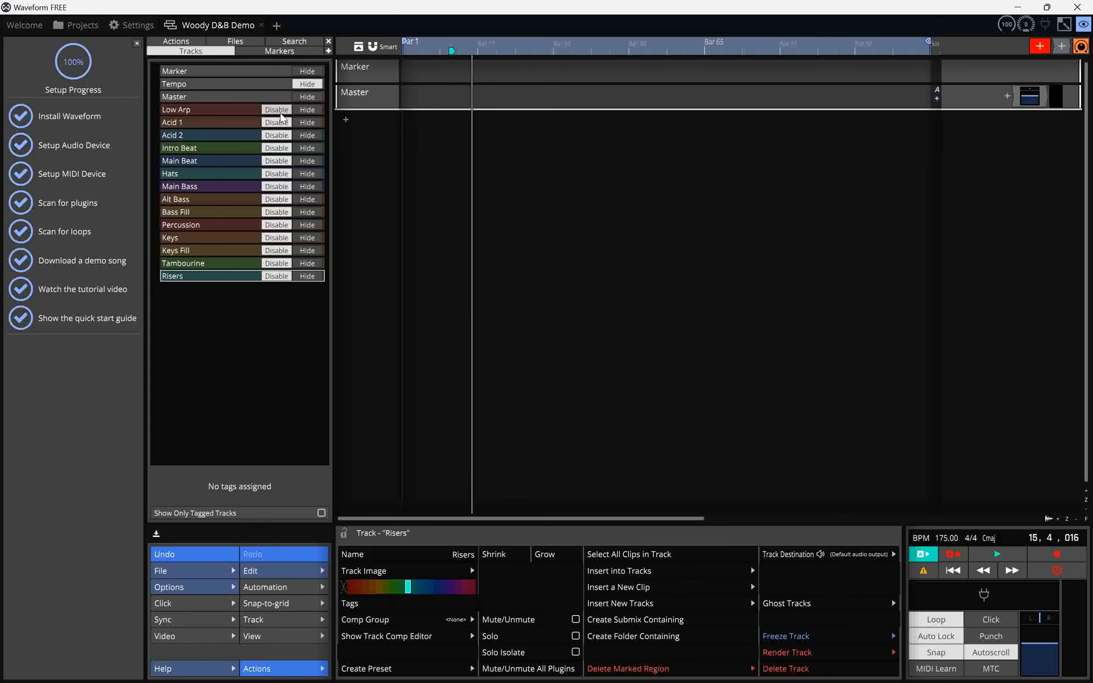
Re-enable the Low Arp track, expand it, and inspect its warning icon.
left_click(280, 111)
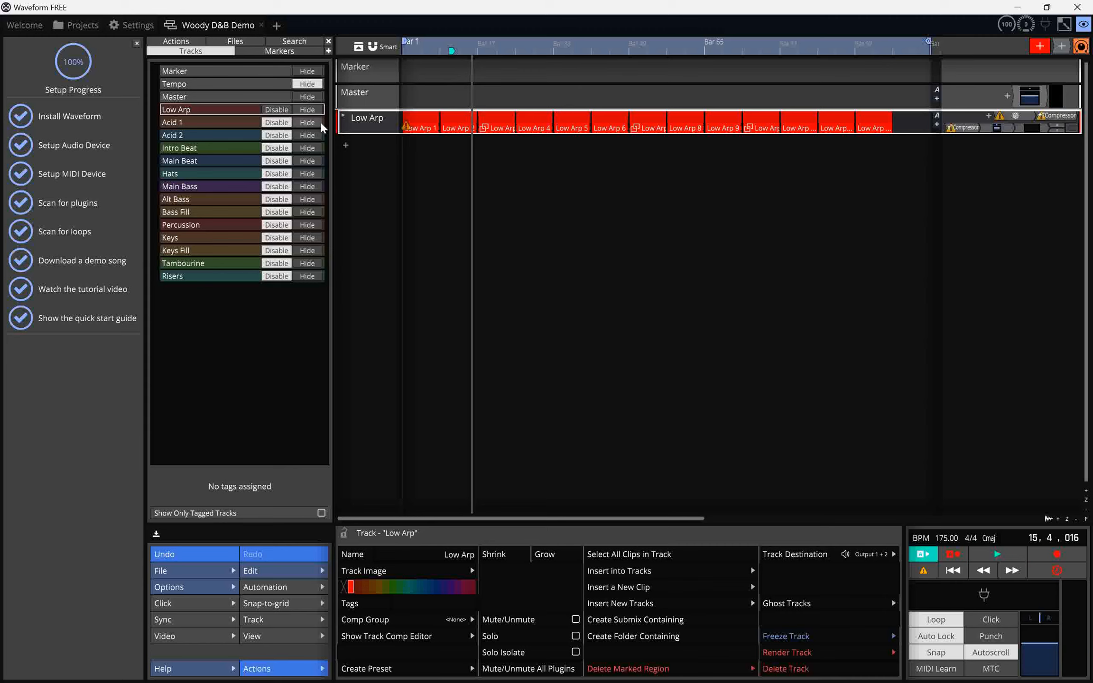
double_click(356, 129)
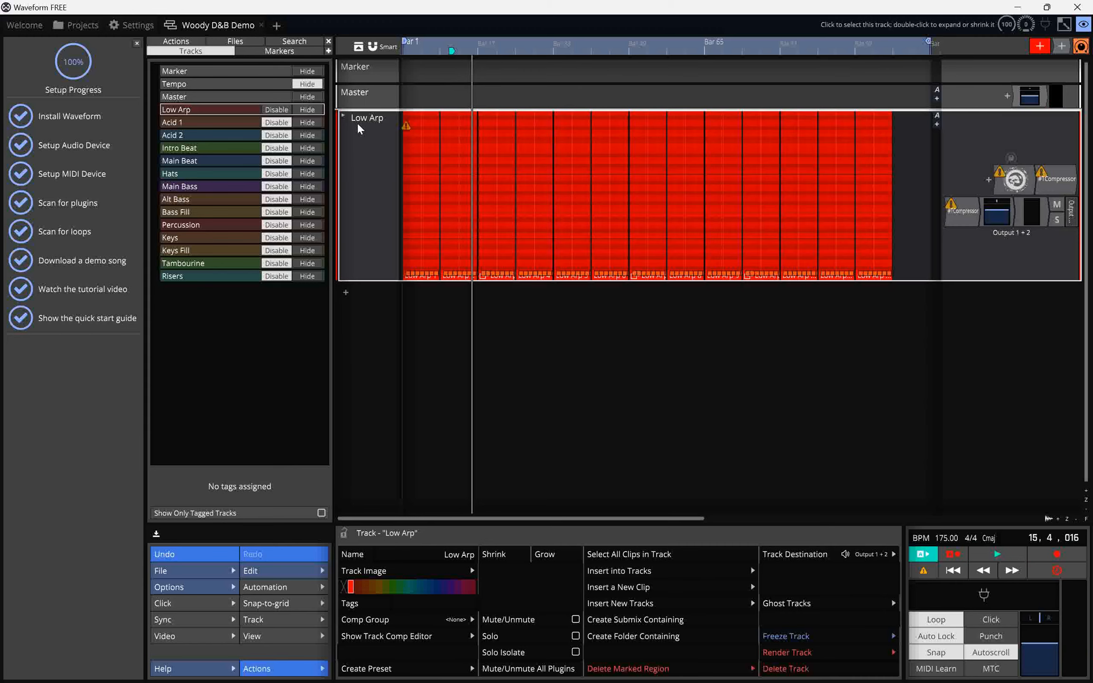
mouse_move(408, 131)
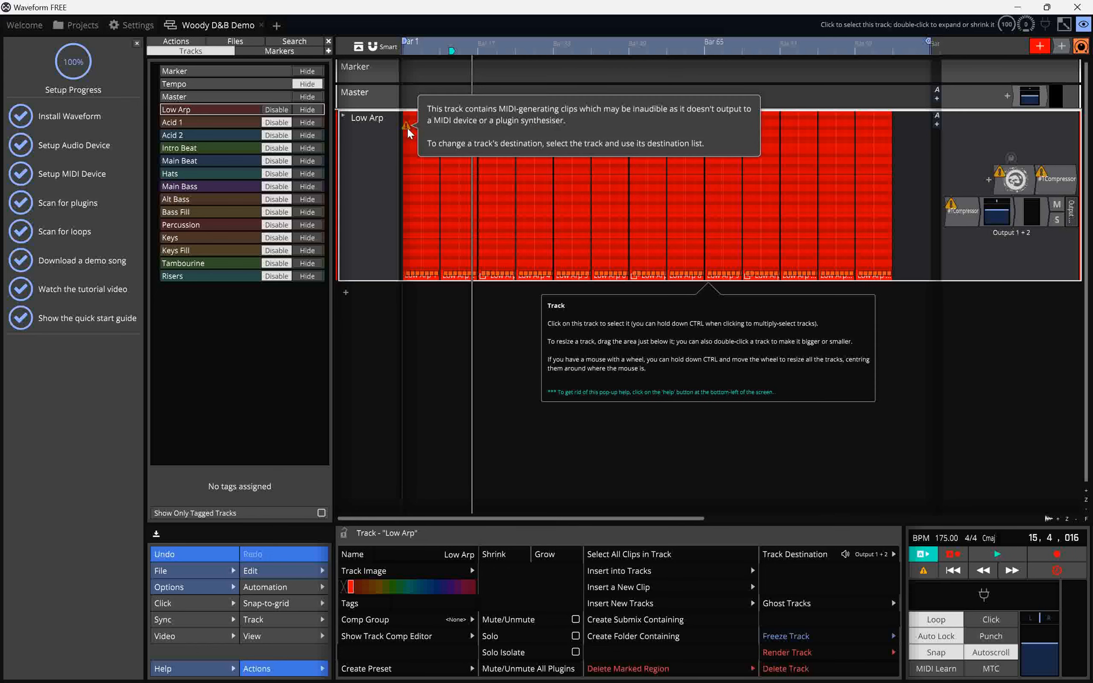
Start playback and route the Low Arp track's output to the default MIDI output.
key("space")
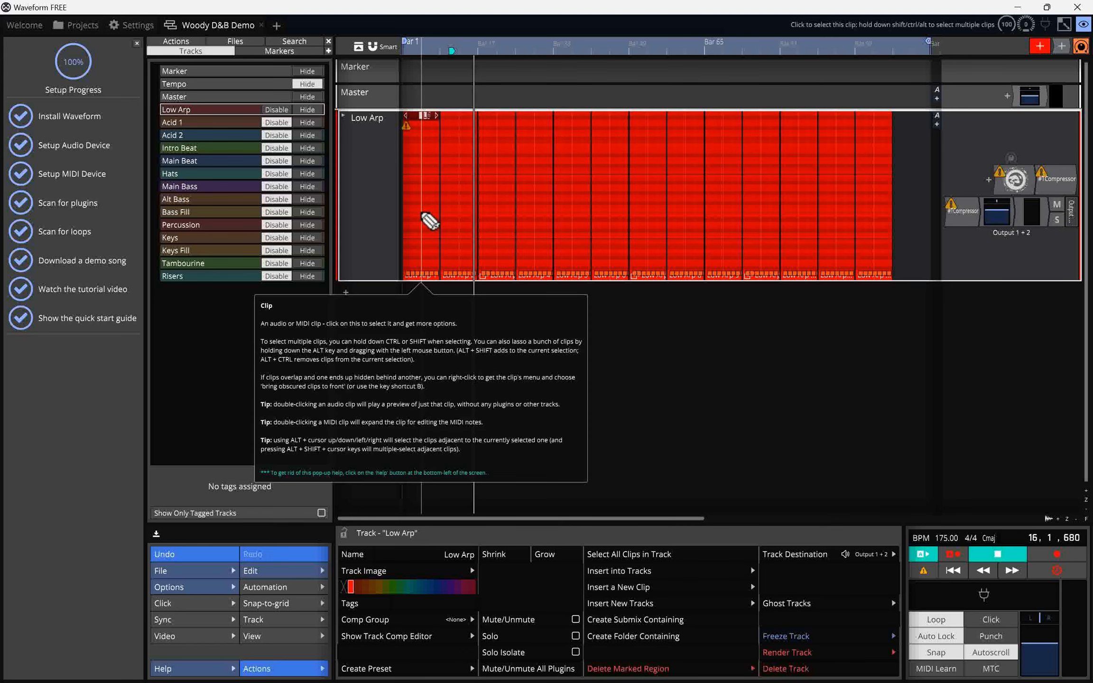
left_click(1071, 221)
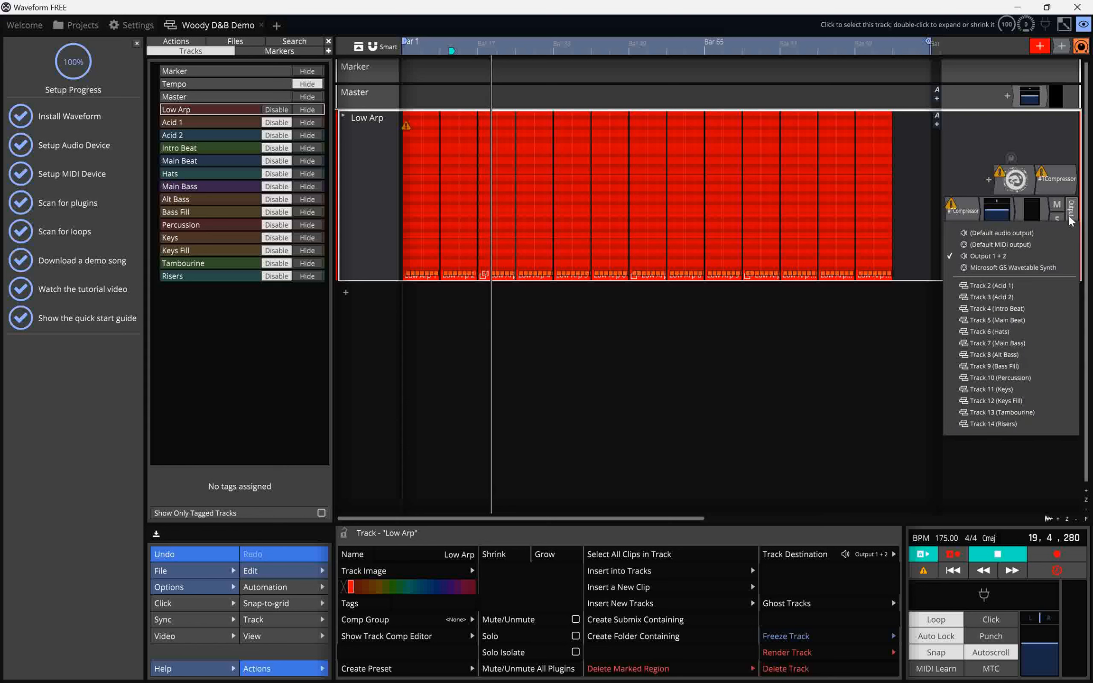
left_click(1027, 245)
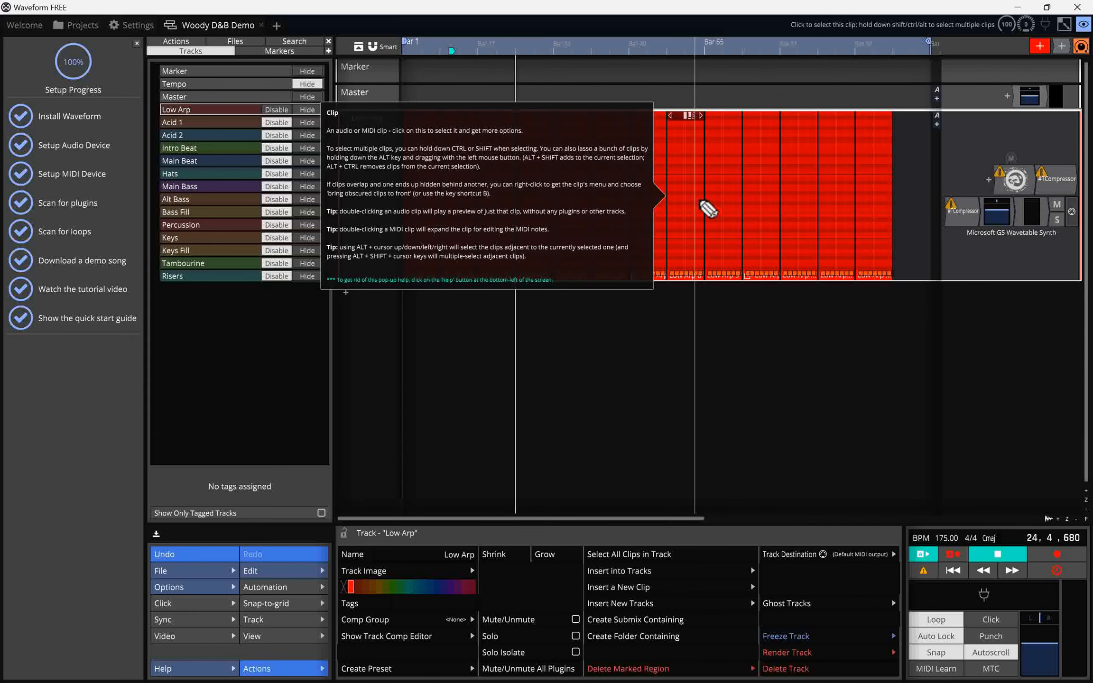
Re-enable the Acid 1 and Acid 2 tracks, routing Acid 1 to the default MIDI output.
left_click(280, 125)
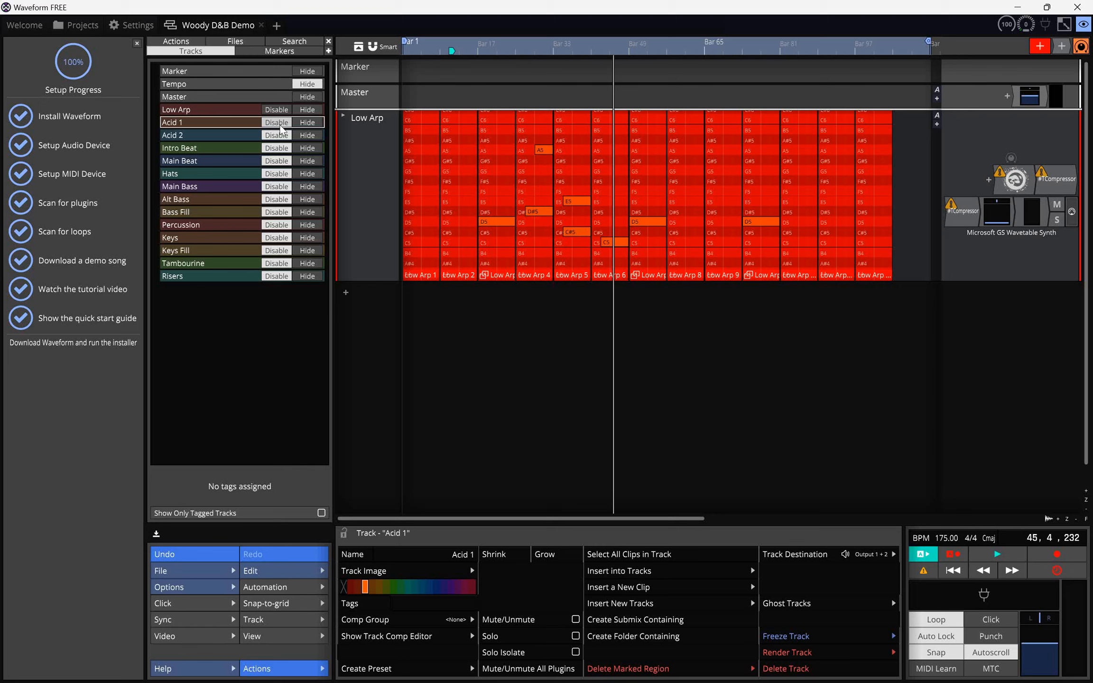
left_click(280, 125)
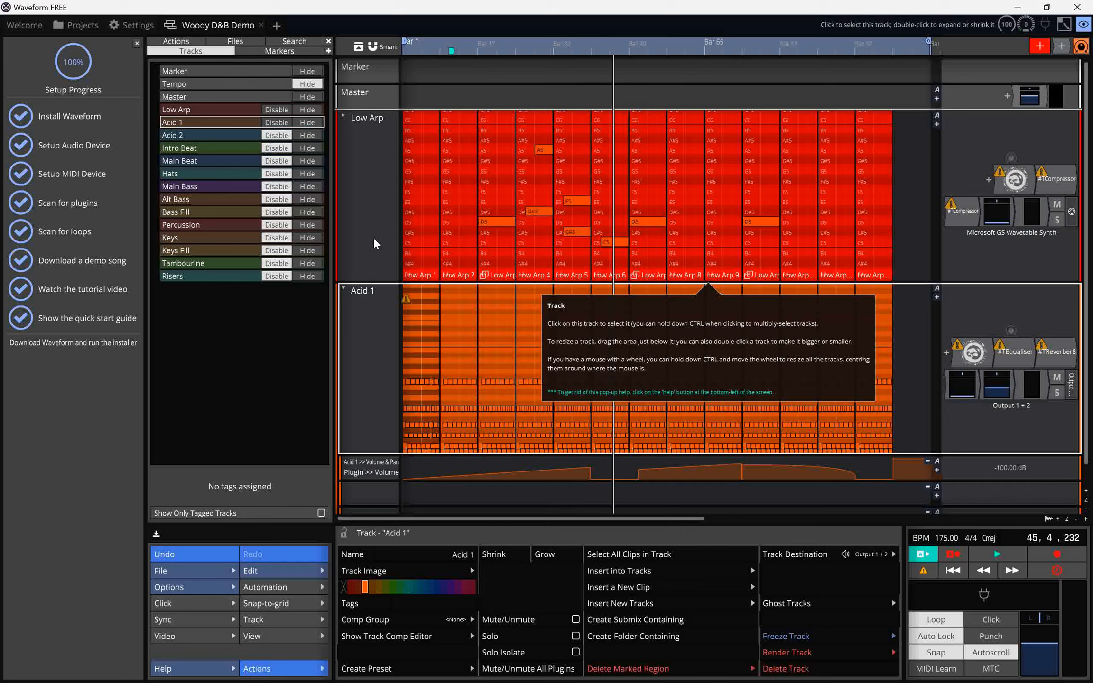
left_click(1071, 385)
left_click(1036, 216)
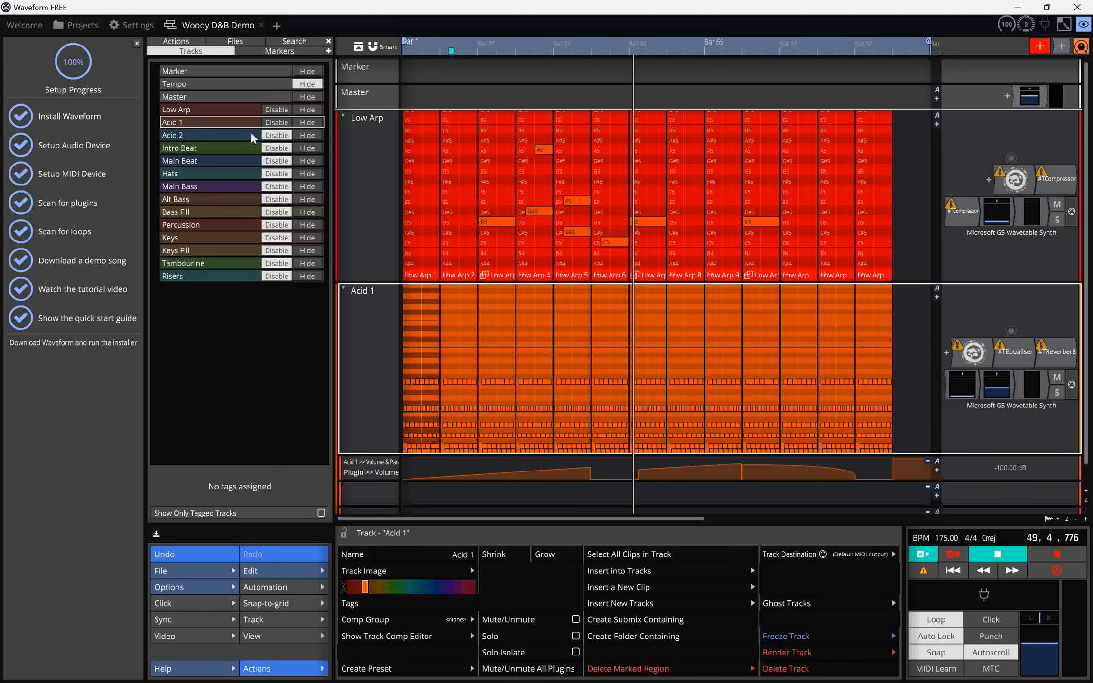
left_click(264, 136)
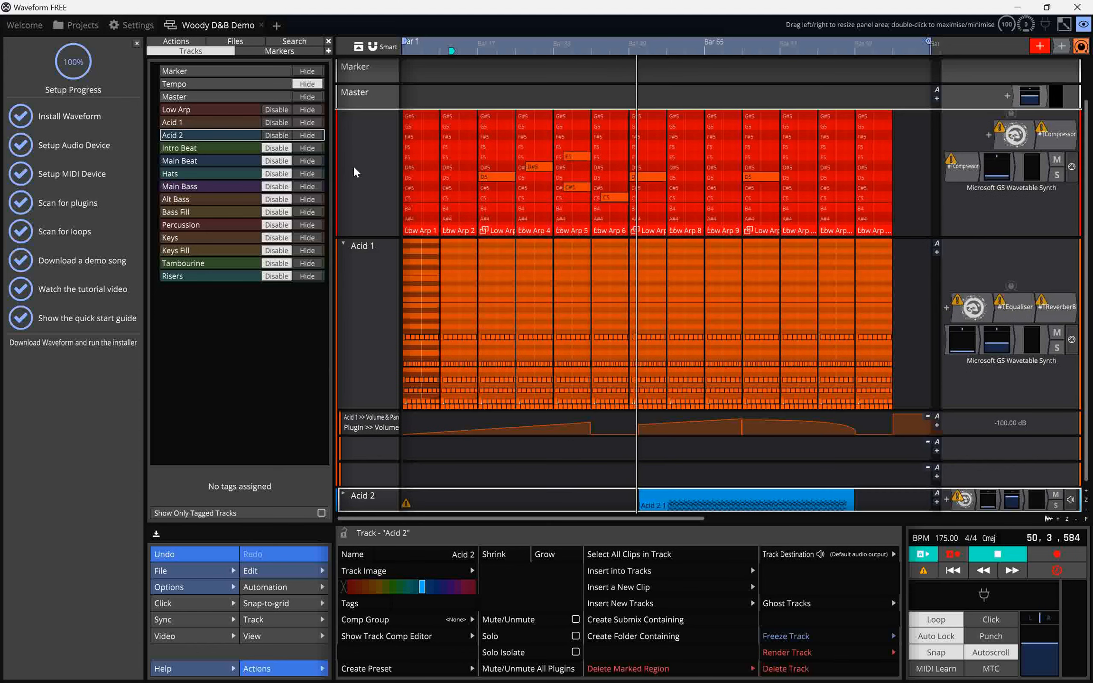
Select Acid 1's volume automation lane and enlarge it to full height.
left_click(368, 421)
double_click(370, 424)
scroll(984, 408, "down", 5)
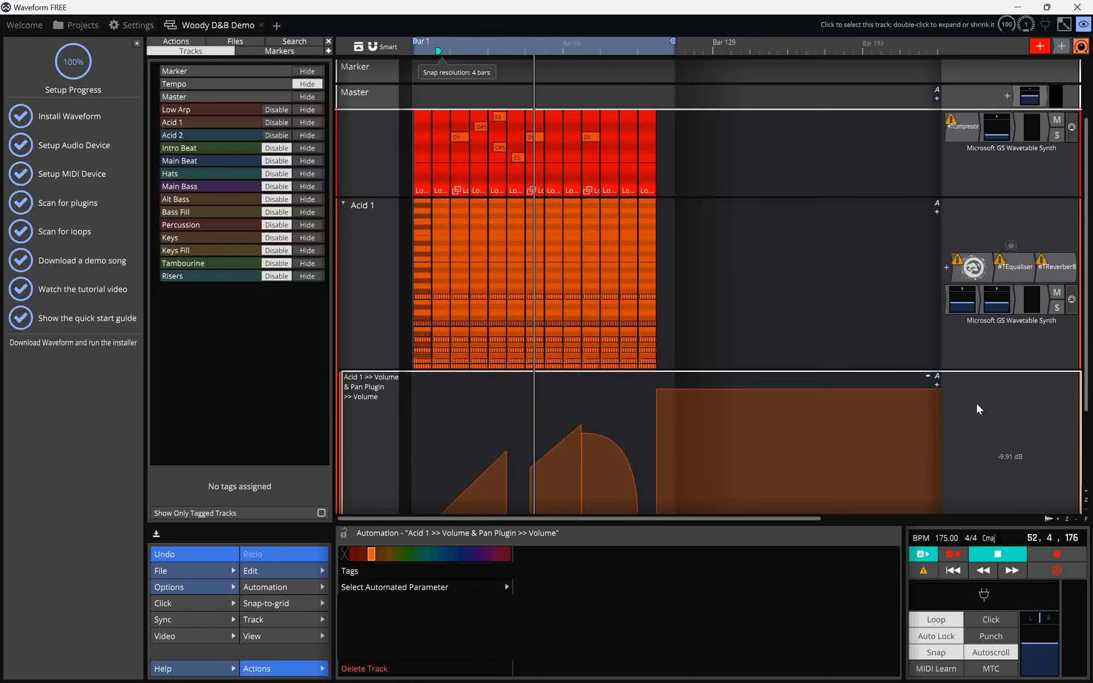
scroll(984, 409, "down", 1)
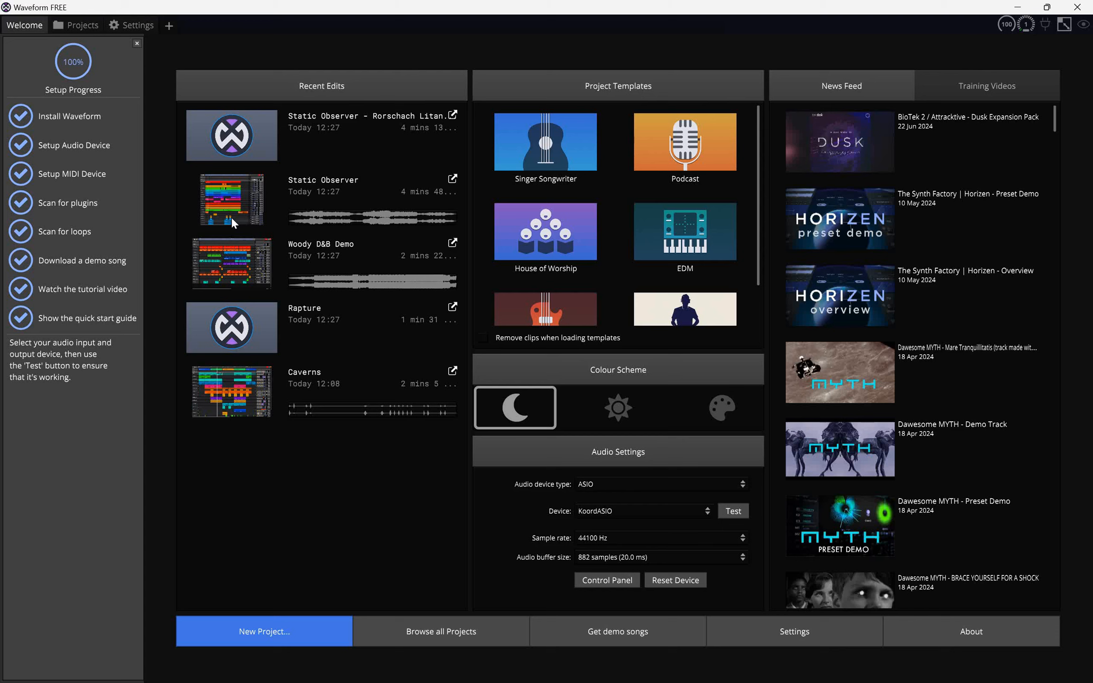
Open the Static Observer edit from recent edits, play it from a couple of timeline positions, and close it.
left_click(231, 216)
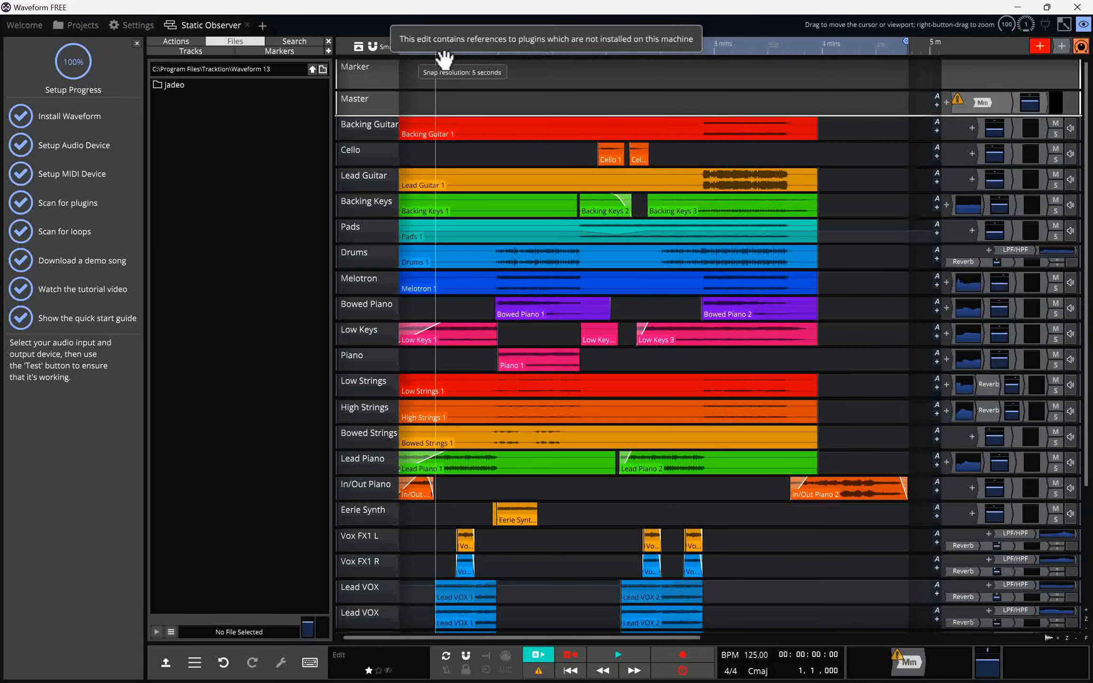
mouse_move(435, 58)
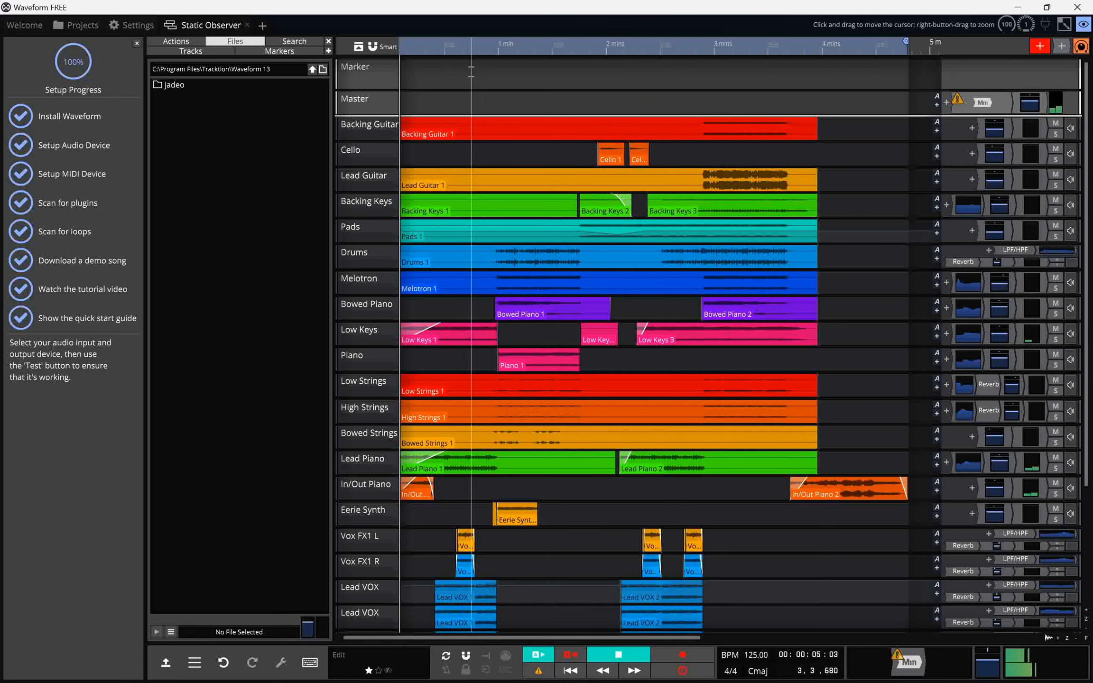
left_click(472, 46)
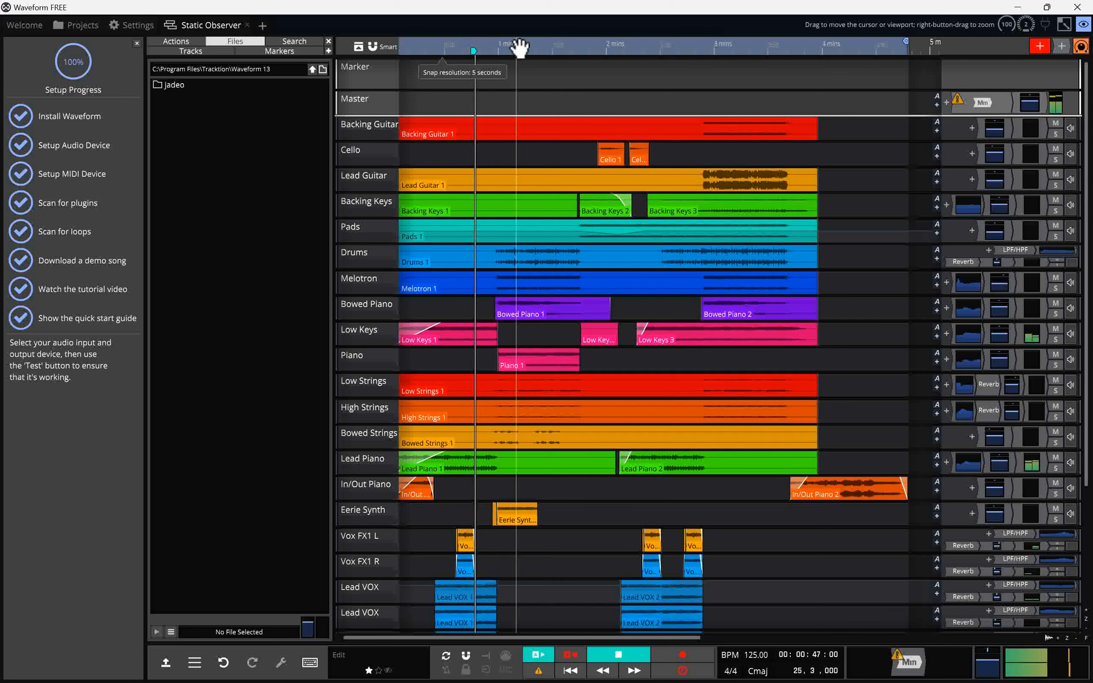
left_click(573, 50)
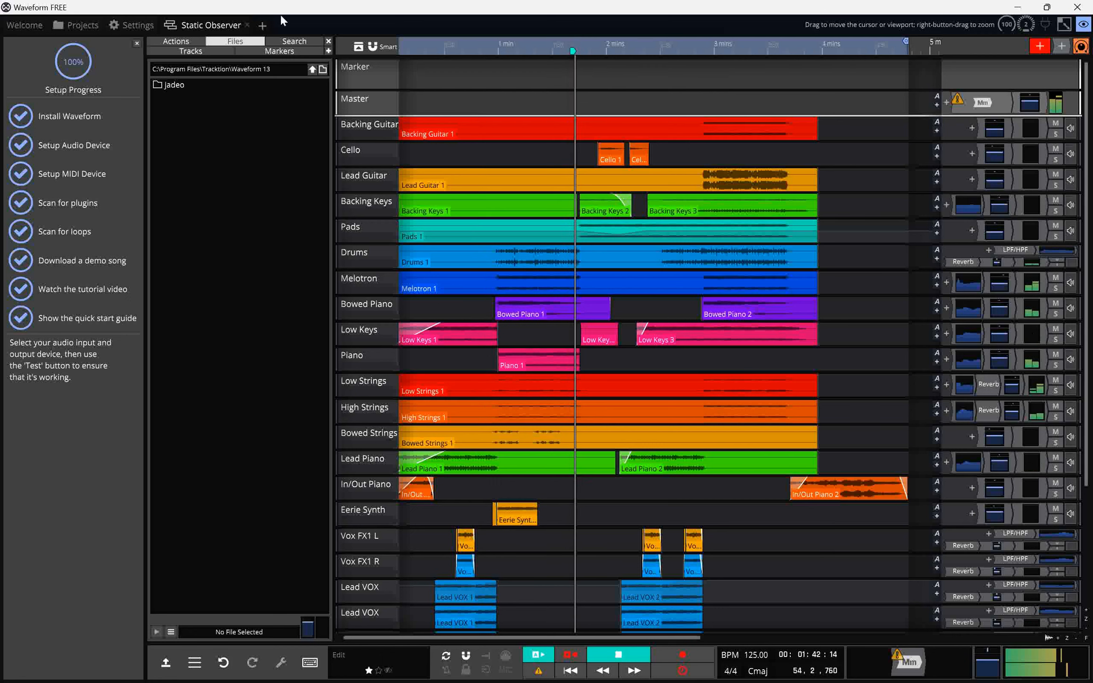
left_click(247, 24)
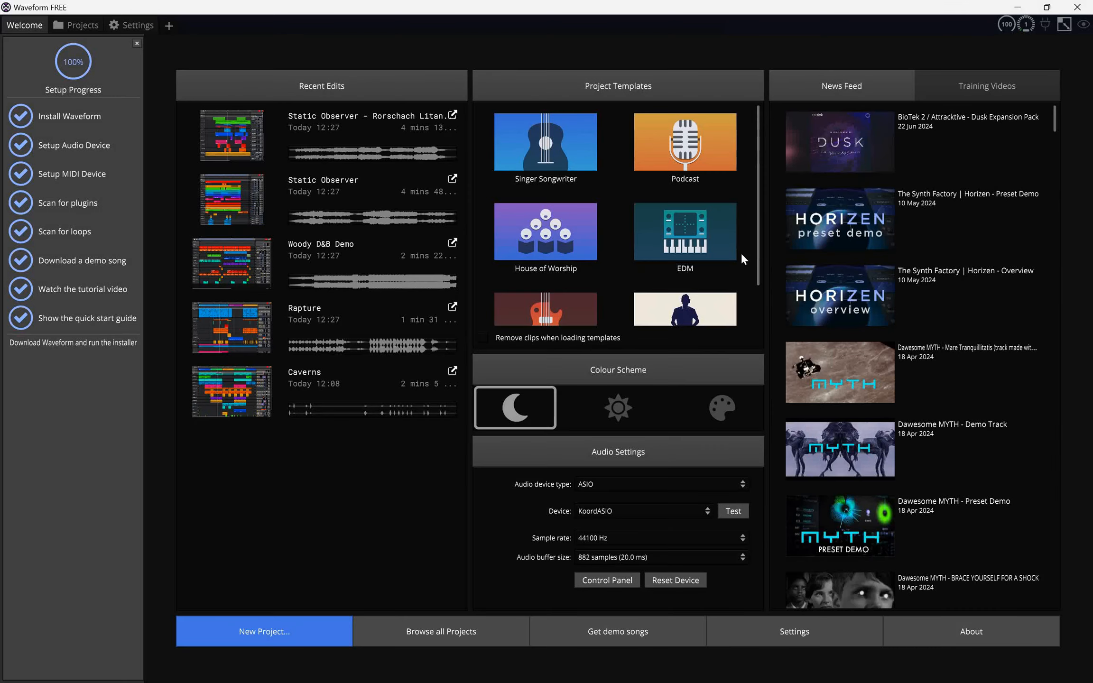
Create a new project named TestEDM from the EDM template, opening its default edit.
left_click(708, 246)
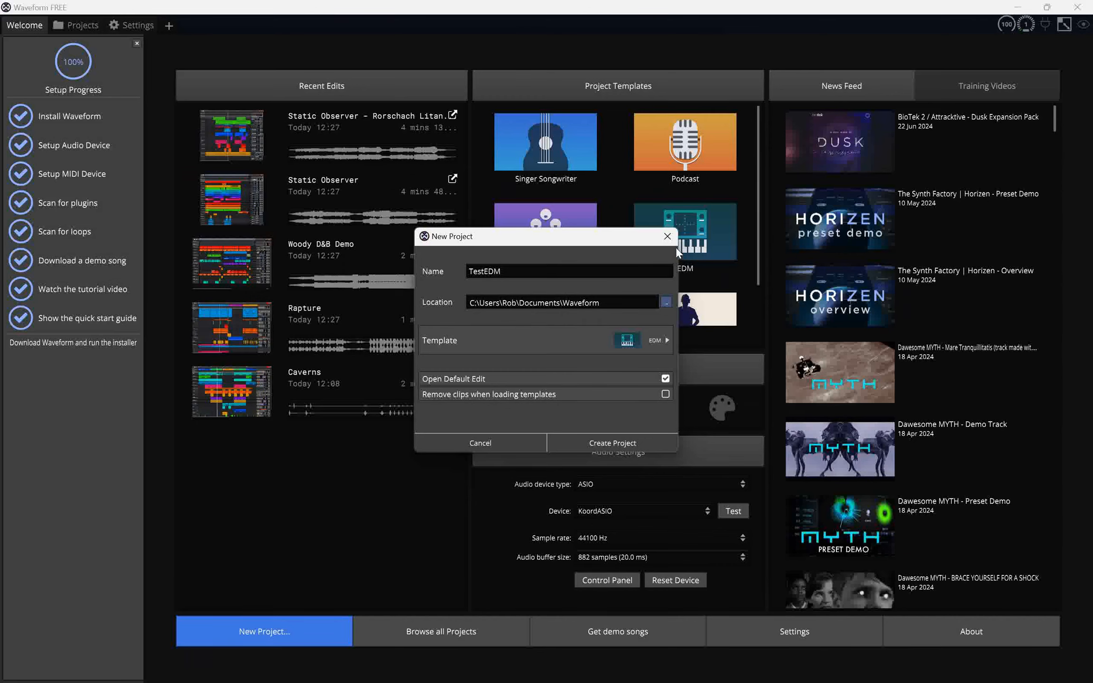
key("Return")
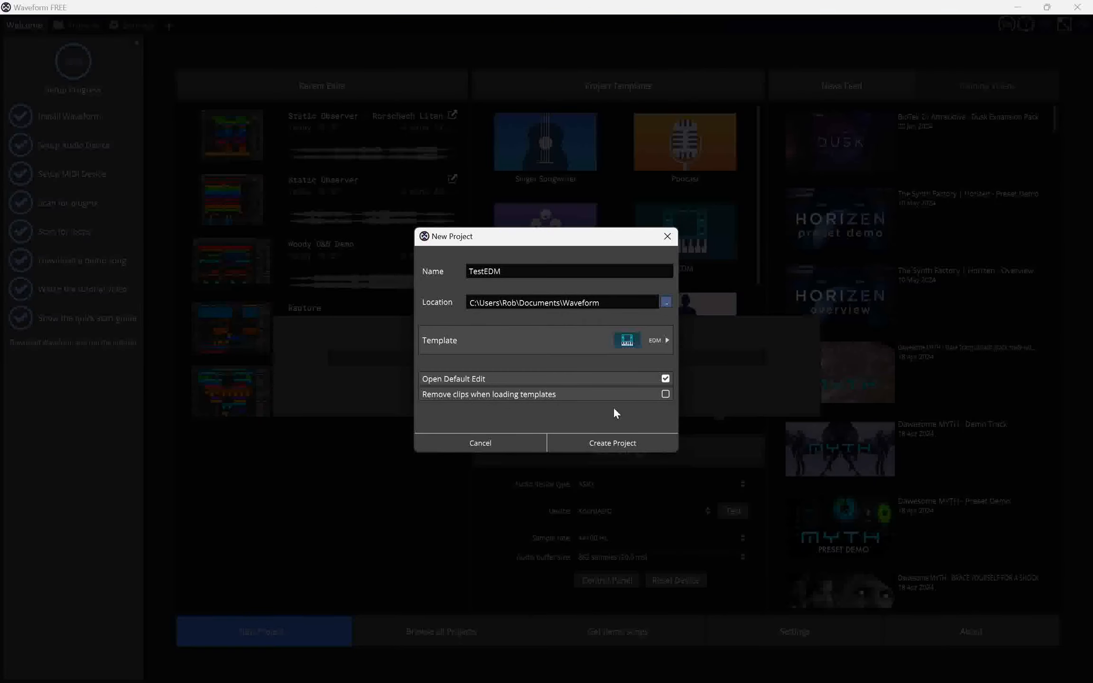
left_click(616, 441)
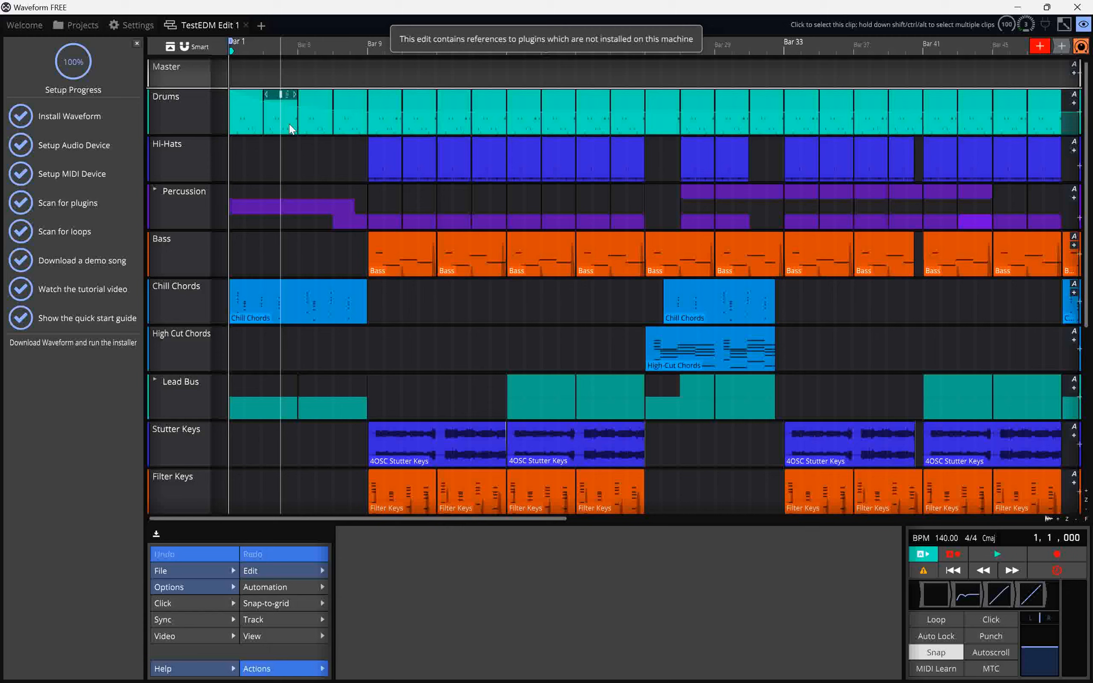
Start playback of the TestEDM edit.
left_click(986, 553)
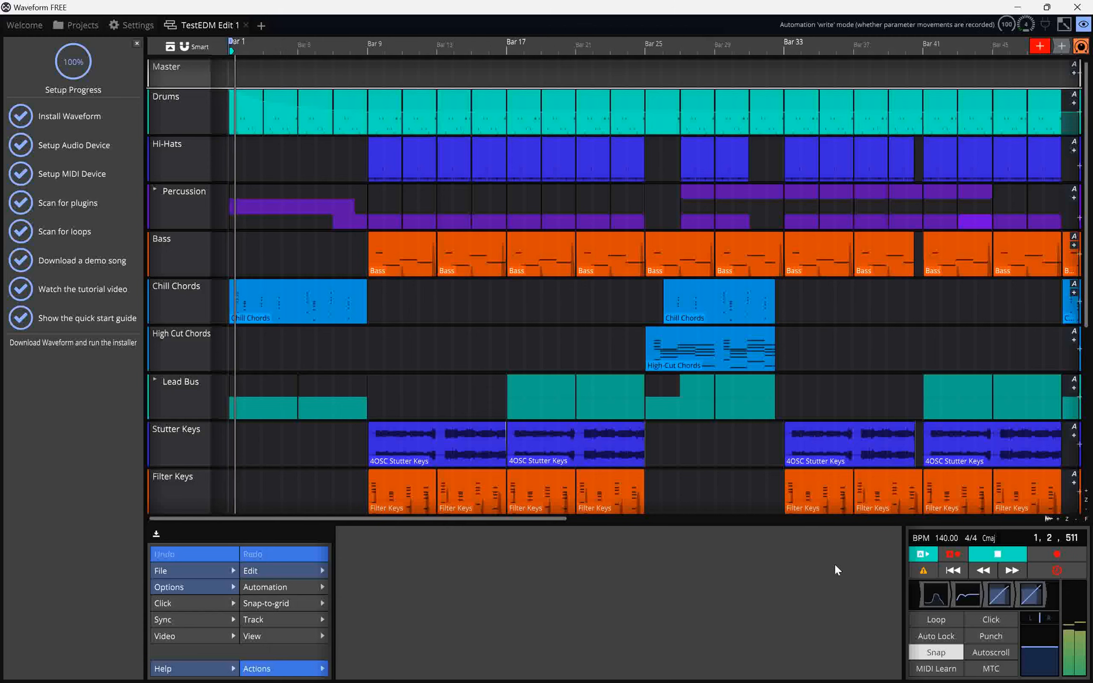
mouse_move(684, 609)
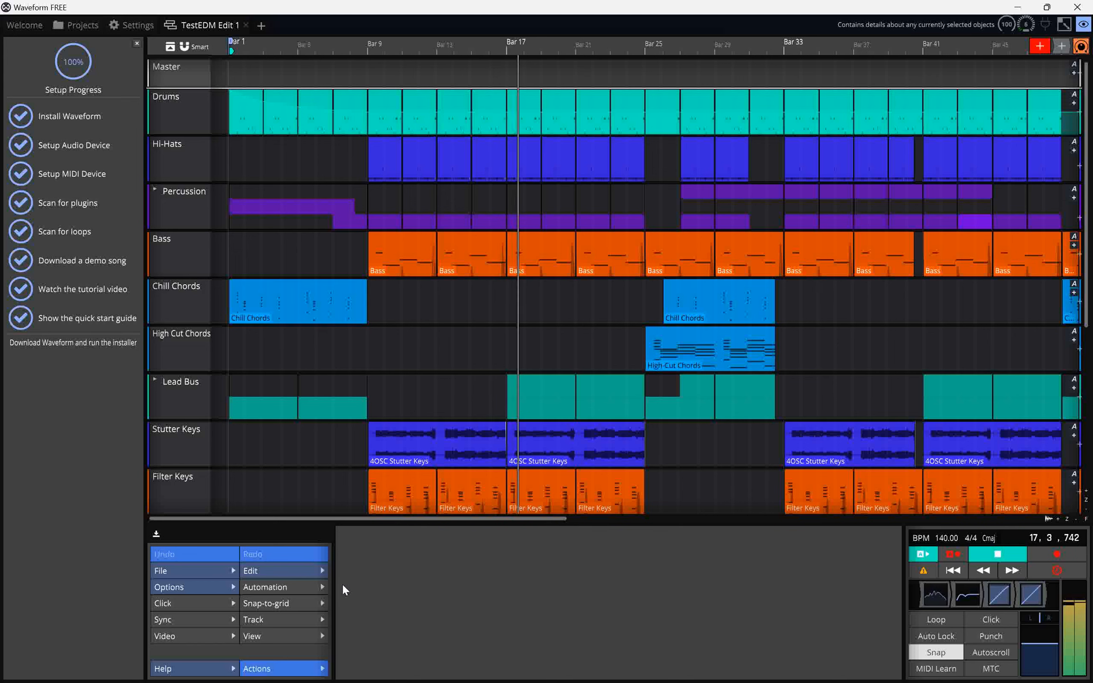
mouse_move(419, 589)
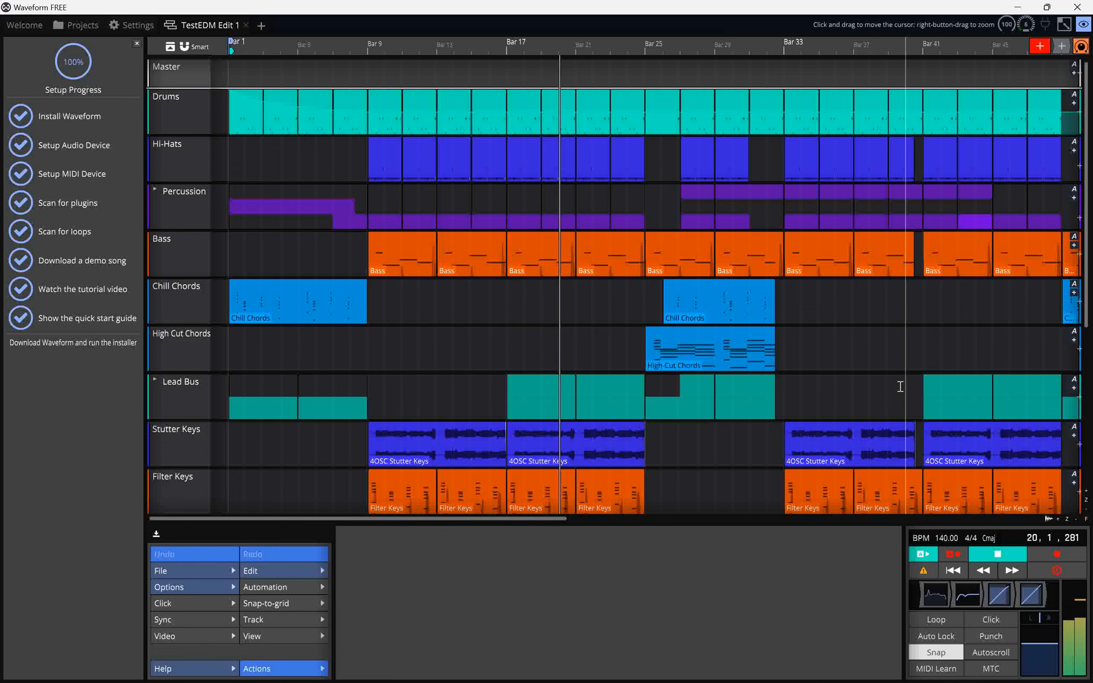
Turn off the delayed pop-up help messages option and stop playback.
left_click(205, 674)
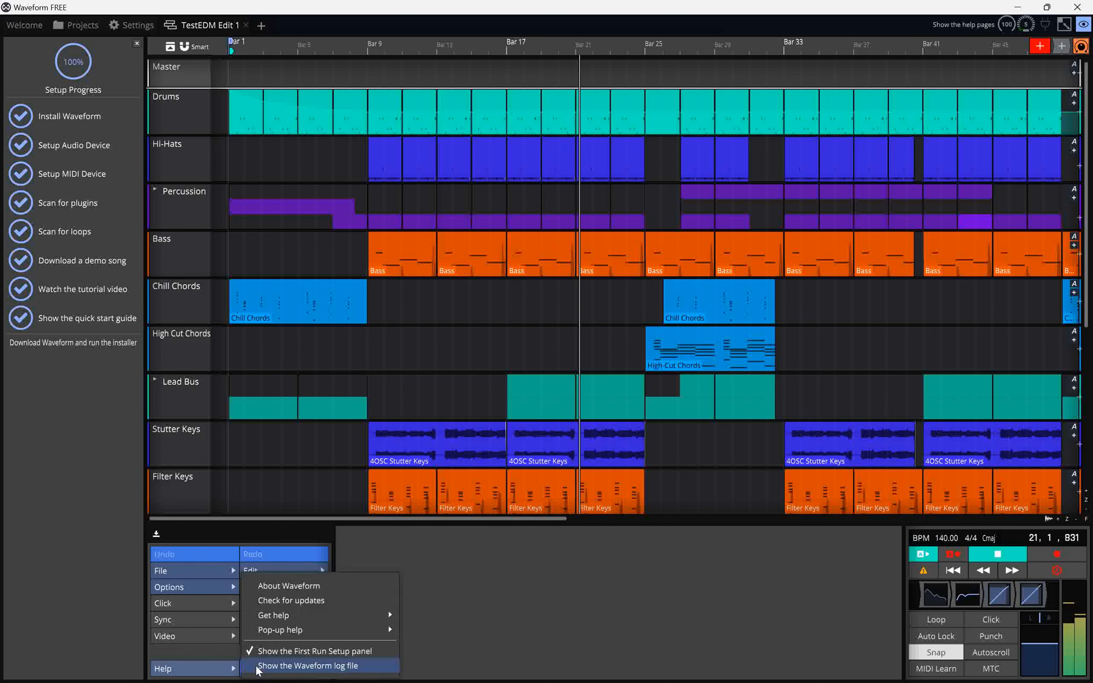
mouse_move(319, 629)
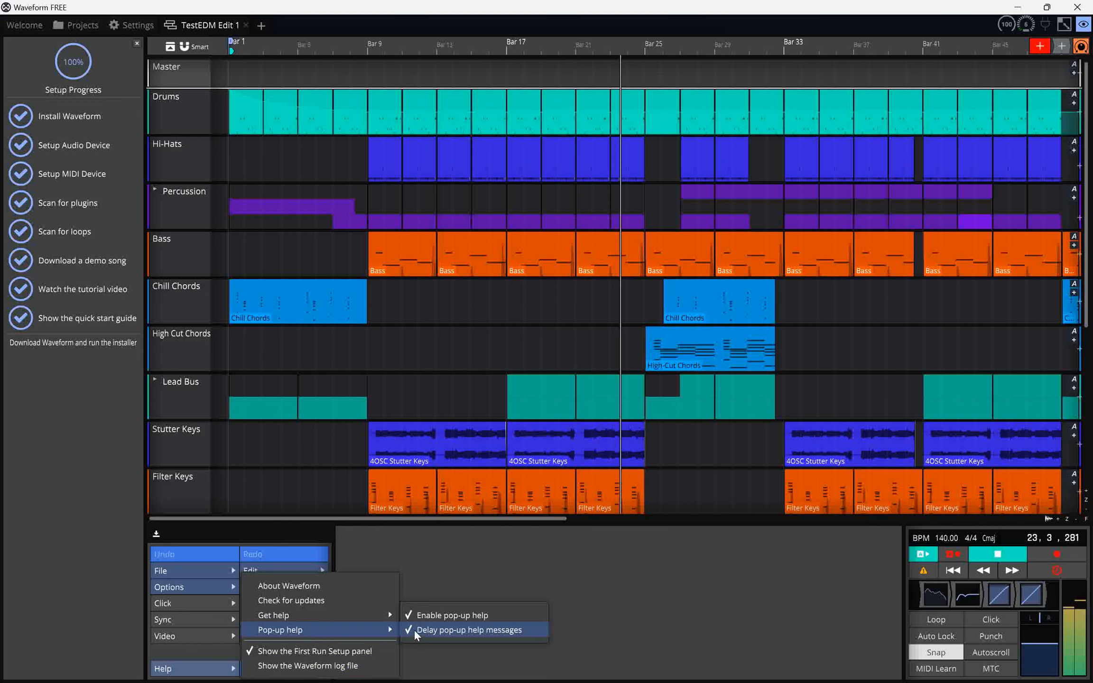
left_click(425, 618)
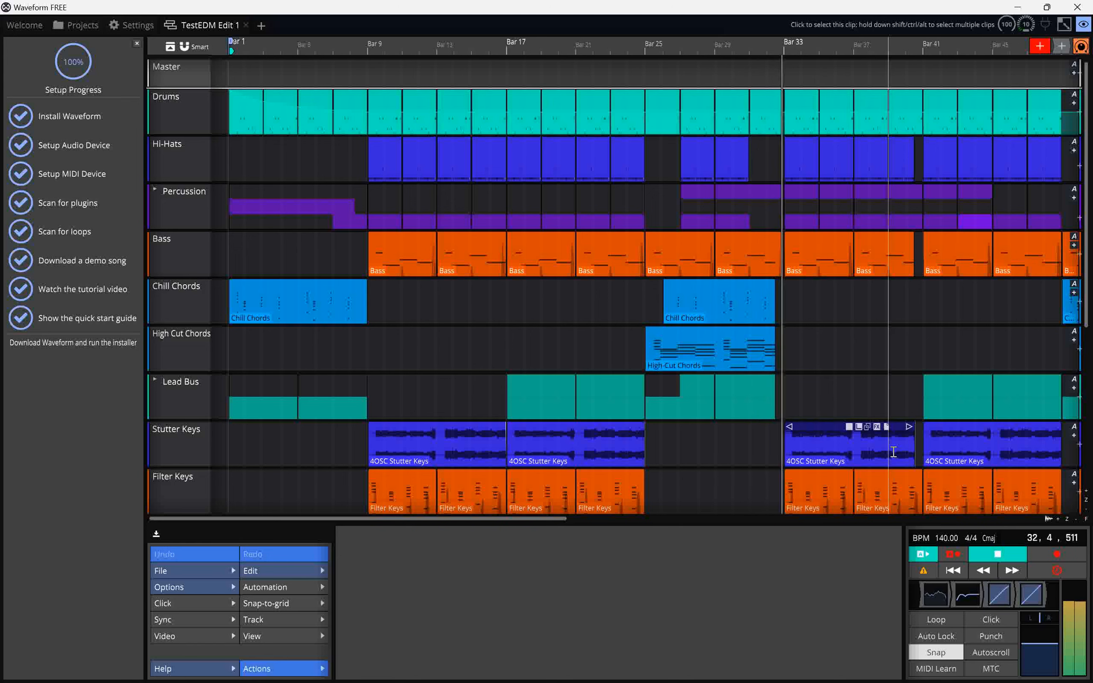
key("space")
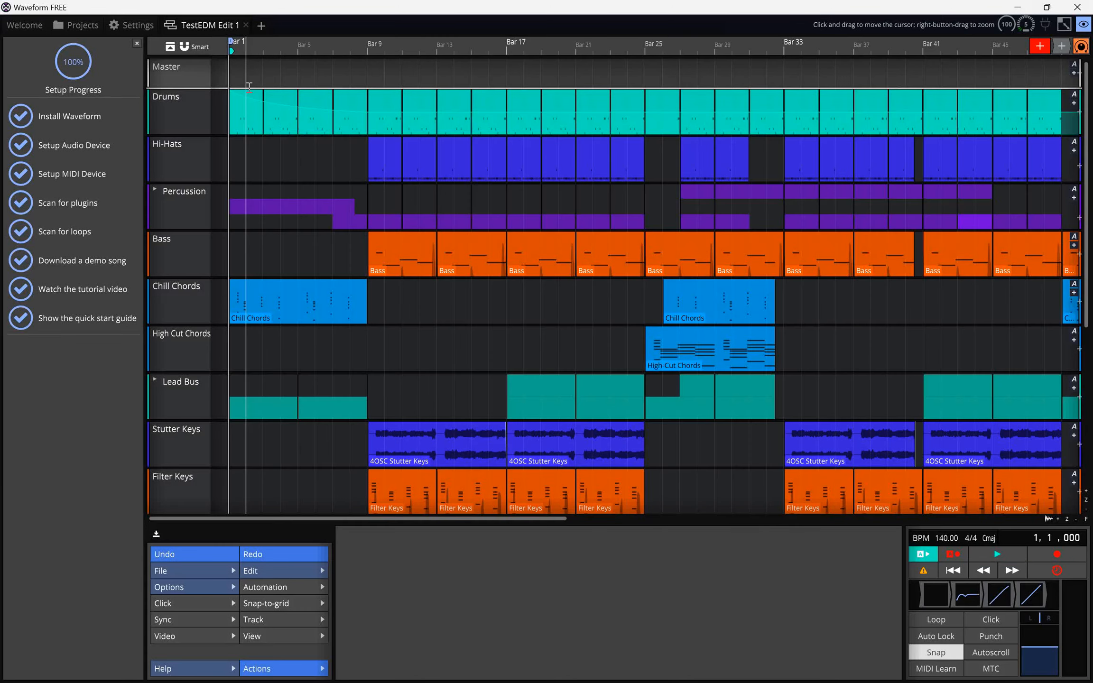
Select the Drums clip, zoom in on the first bars, and expand the Drums track into its step grid.
left_click(199, 119)
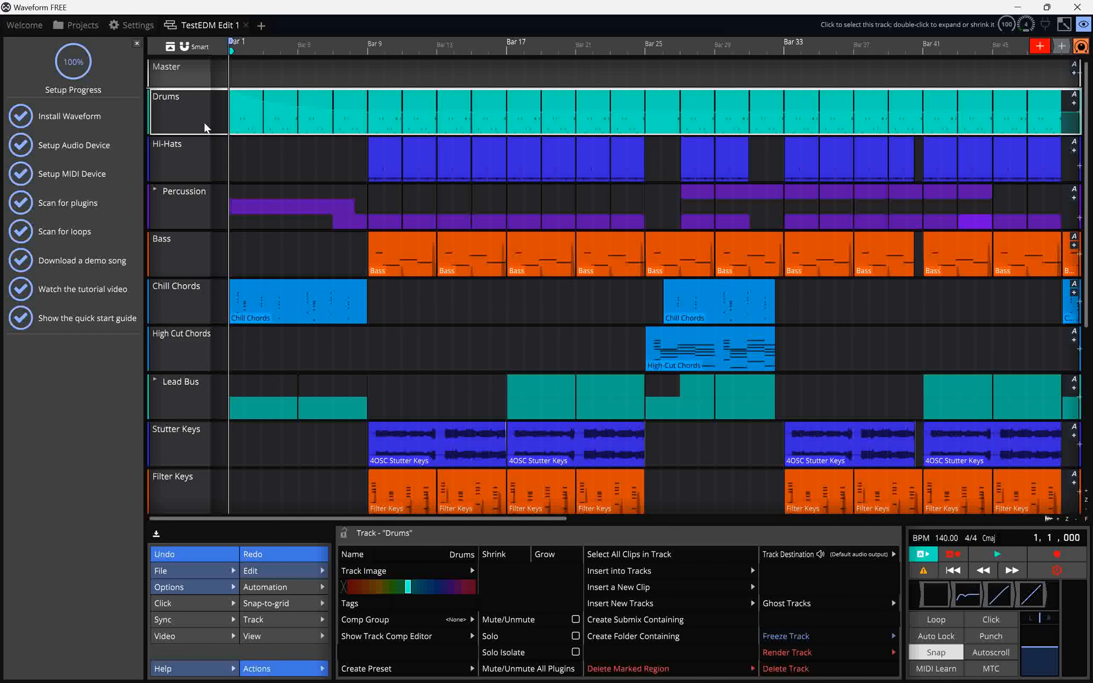
left_click(237, 113)
scroll(234, 119, "up", 5)
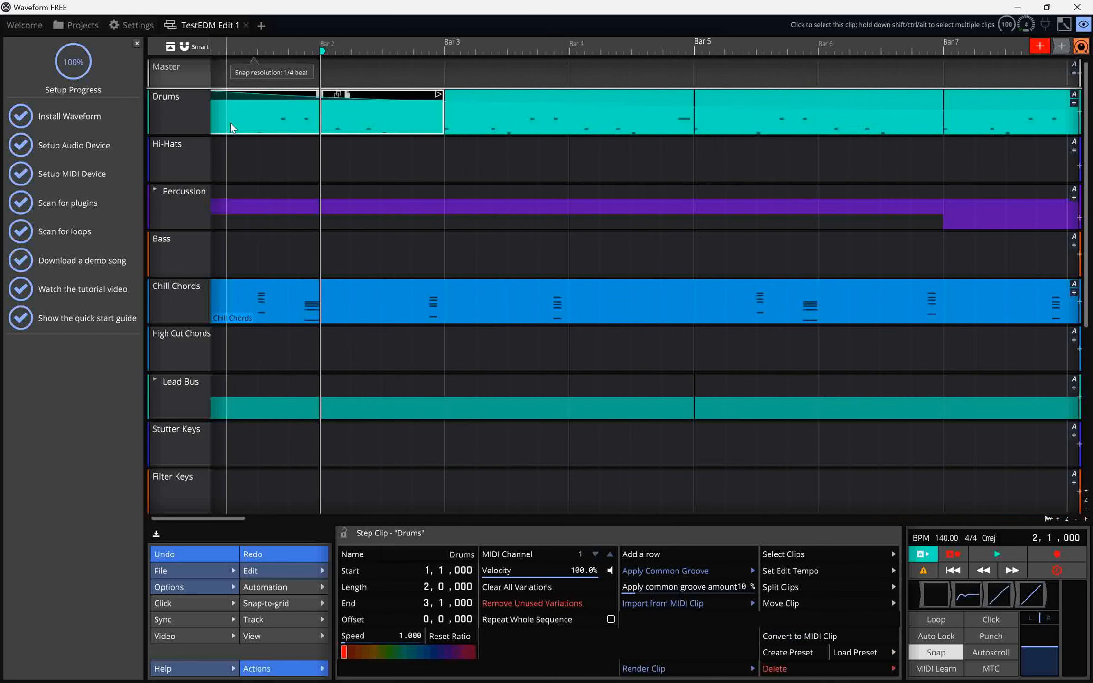
scroll(232, 128, "up", 5)
left_click(181, 130)
double_click(180, 130)
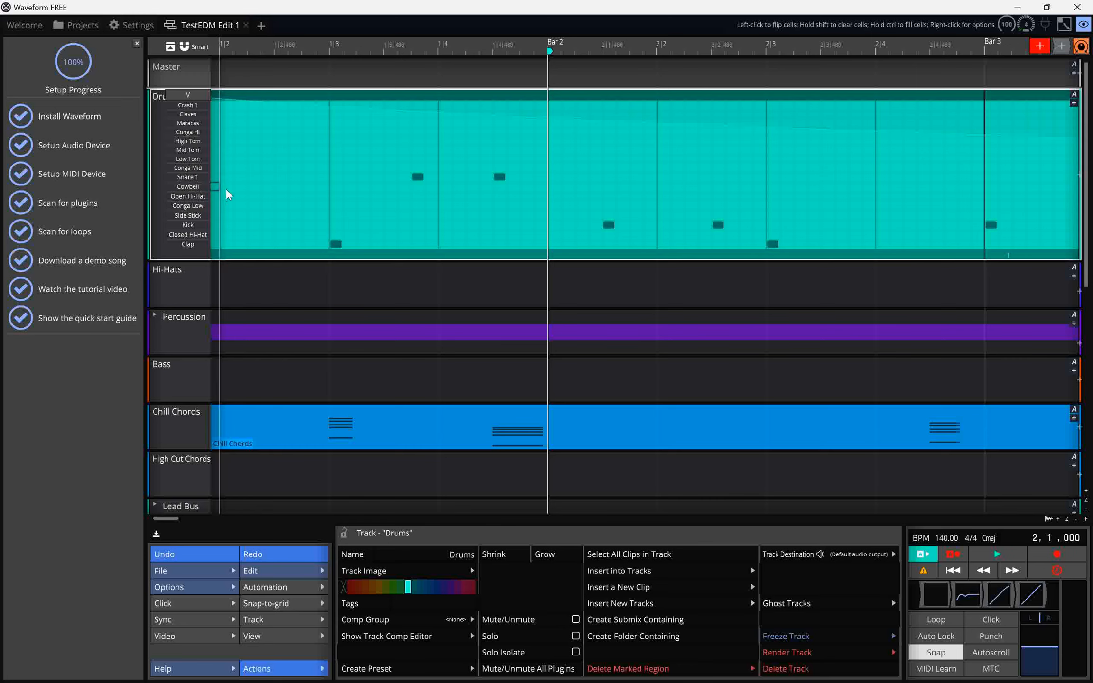
left_click(246, 189)
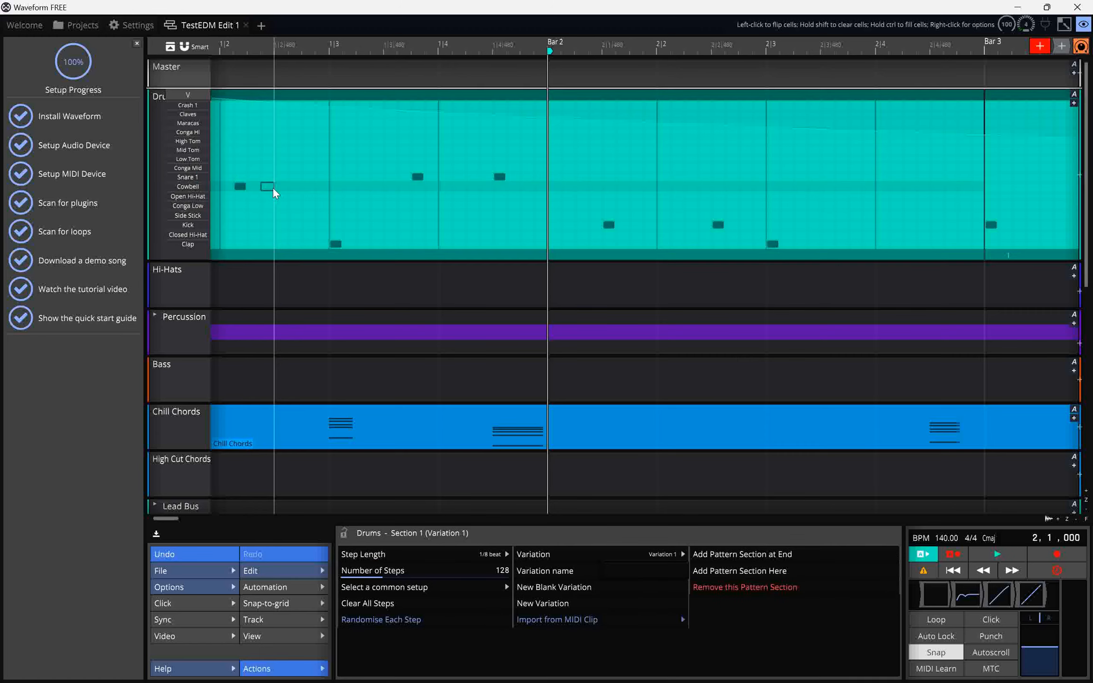
left_click(273, 189)
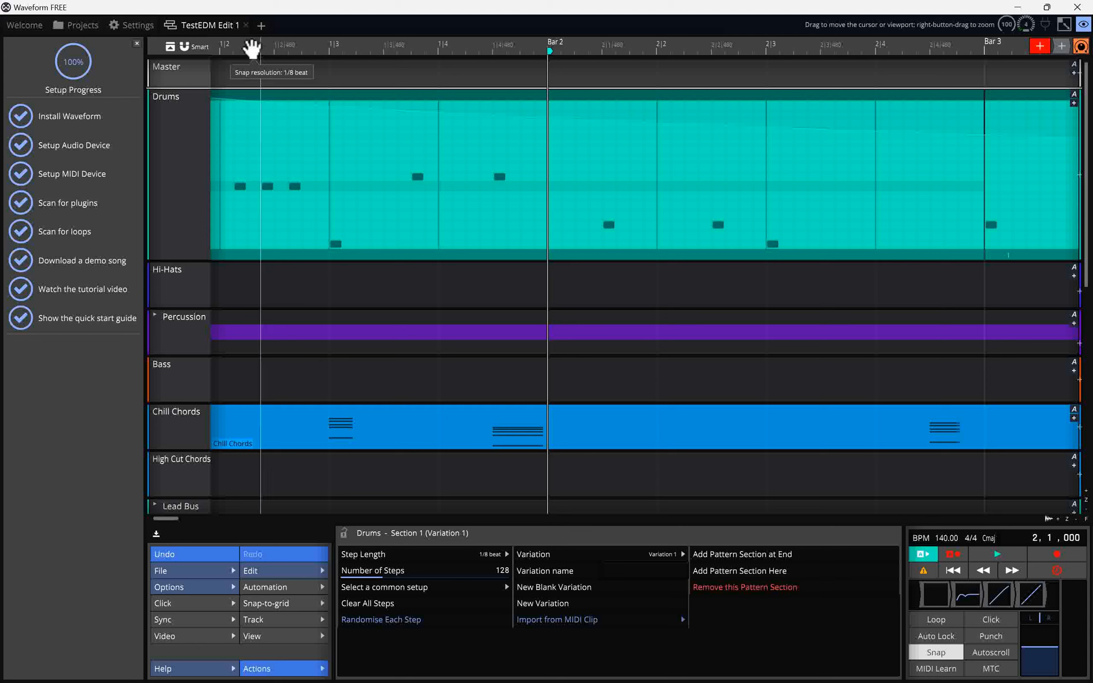
left_click(234, 52)
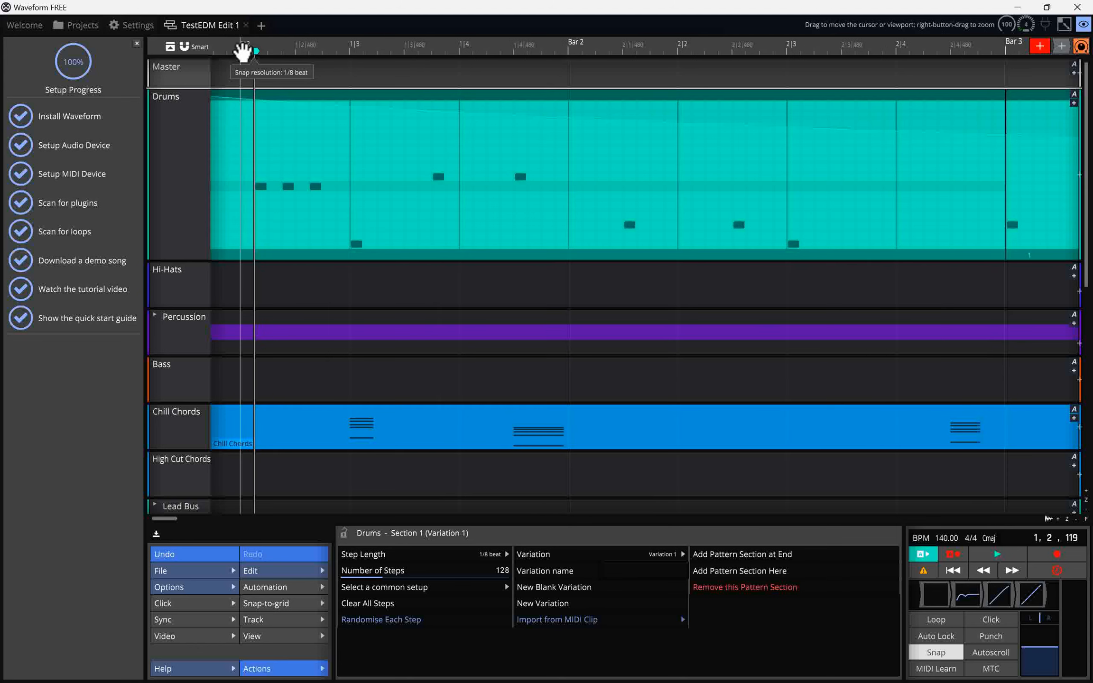
scroll(355, 189, "left", 2)
left_click(356, 190)
left_click(385, 187)
left_click(413, 186)
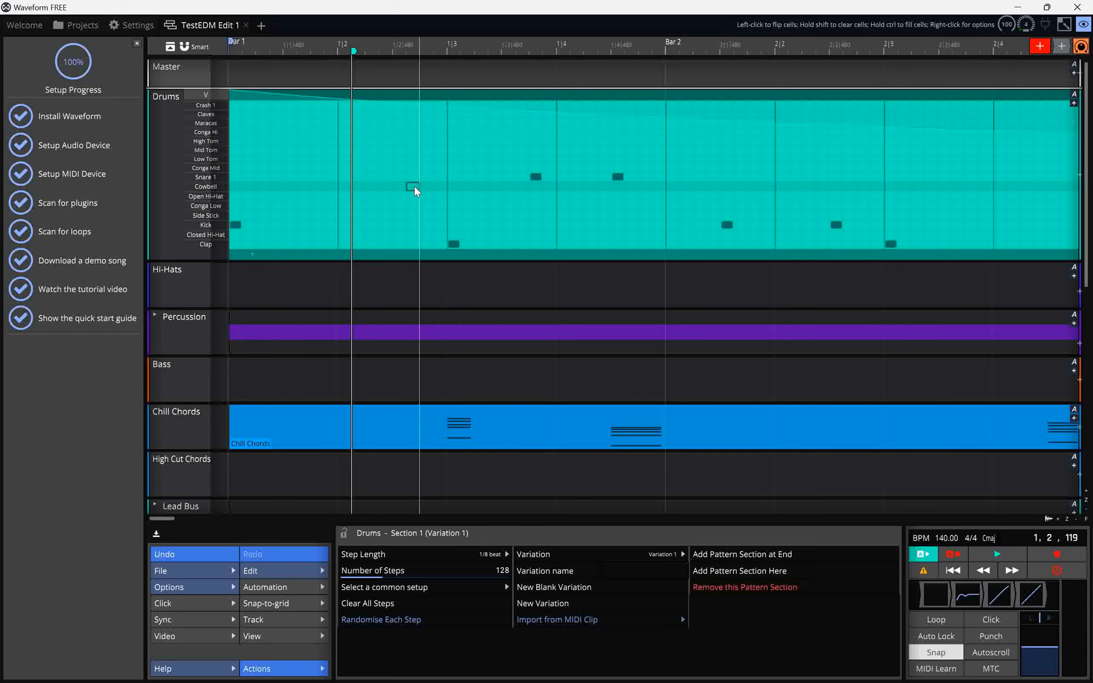
Add three consecutive Cowbell steps just after beat 2 of bar 1 in the Drums pattern.
left_click(363, 187)
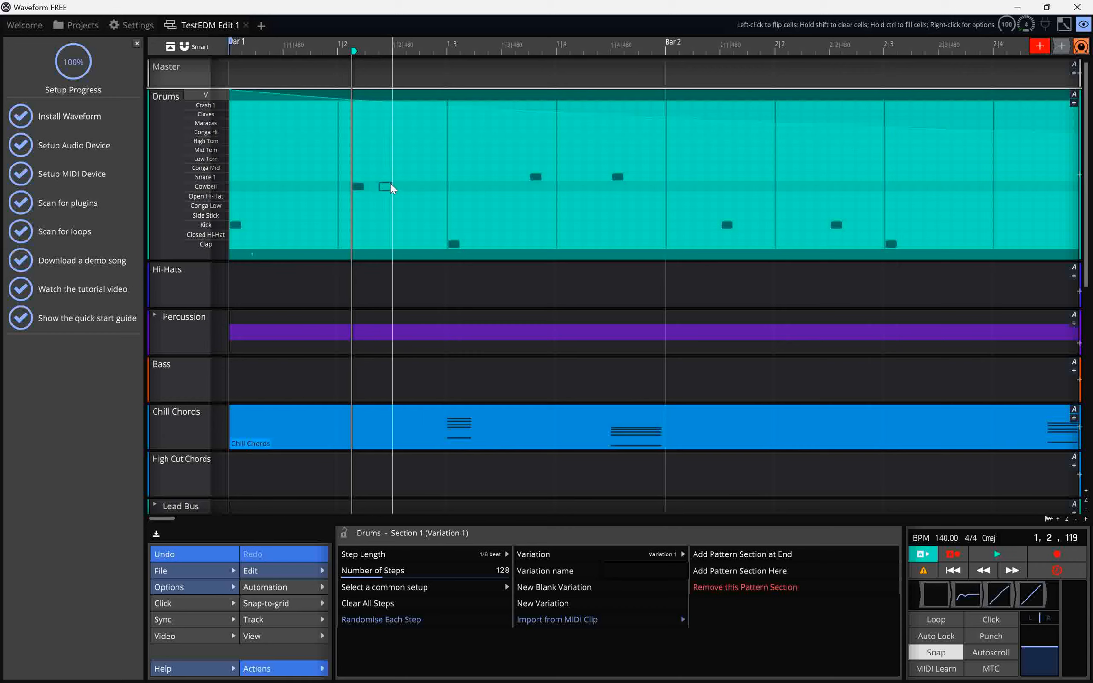
left_click(389, 184)
left_click(413, 186)
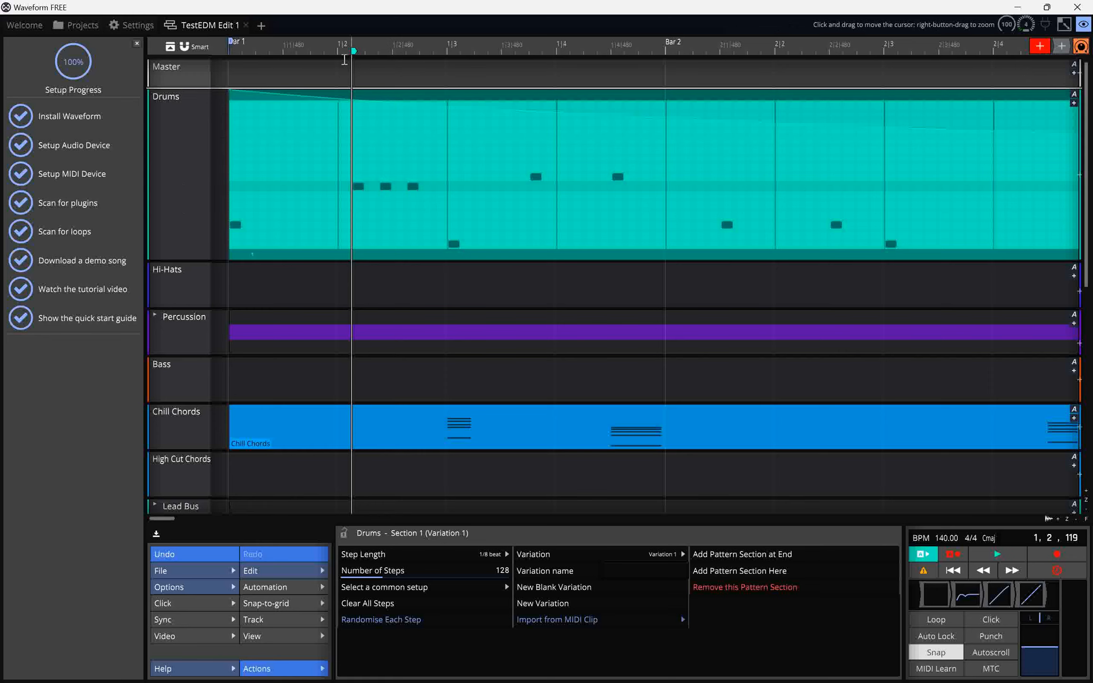
Play the pattern from the middle of beat 1 in bar 1 to hear the new Cowbell steps.
left_click(298, 48)
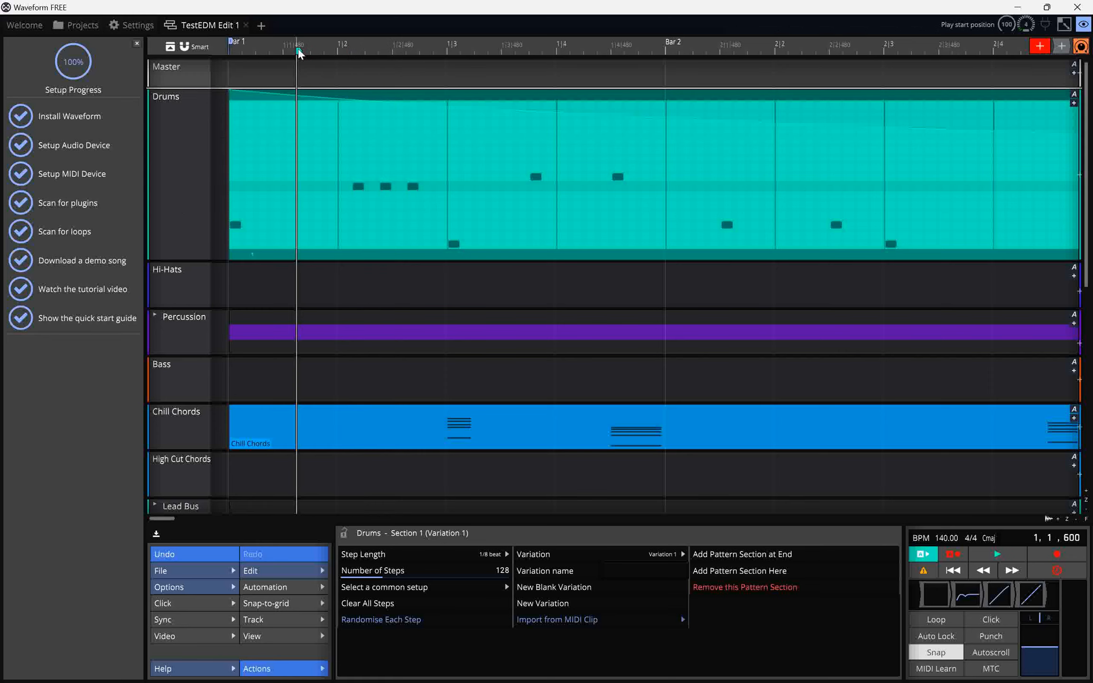
key("space")
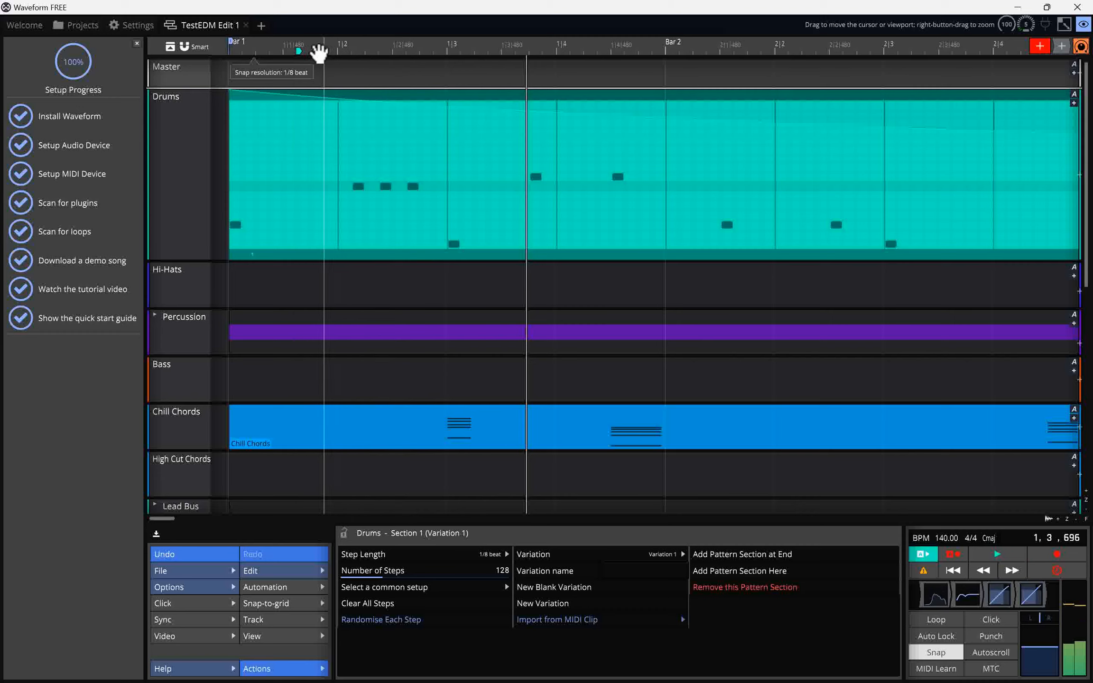
left_click(311, 48)
key("space")
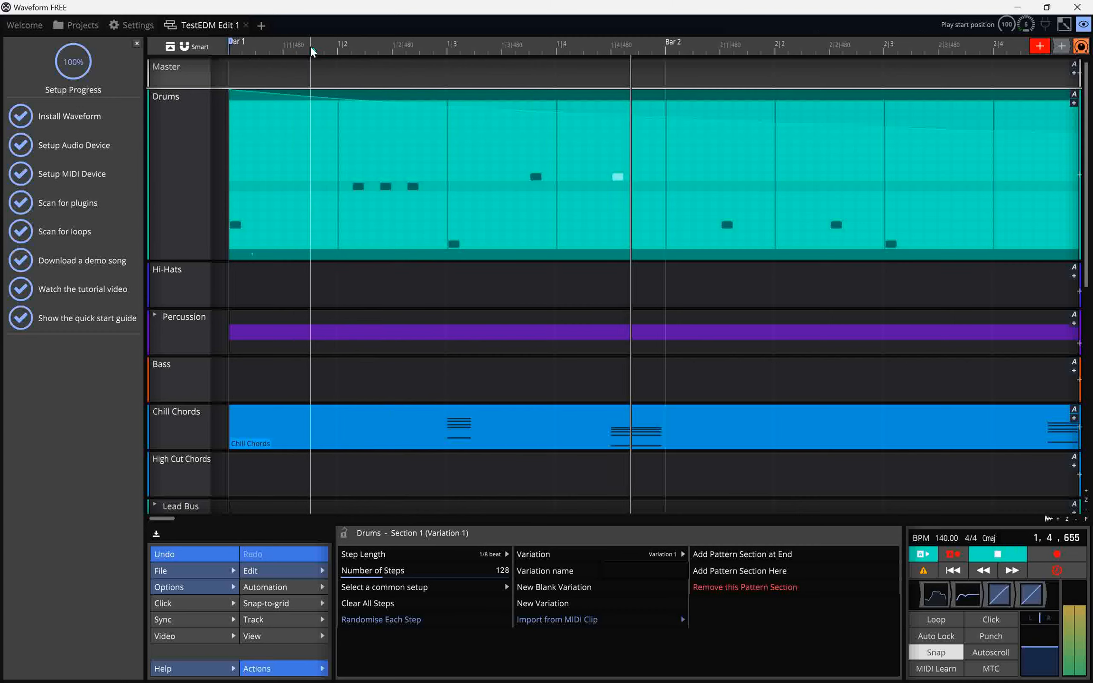
Start and stop playback again to listen to the Drums pattern.
key("space")
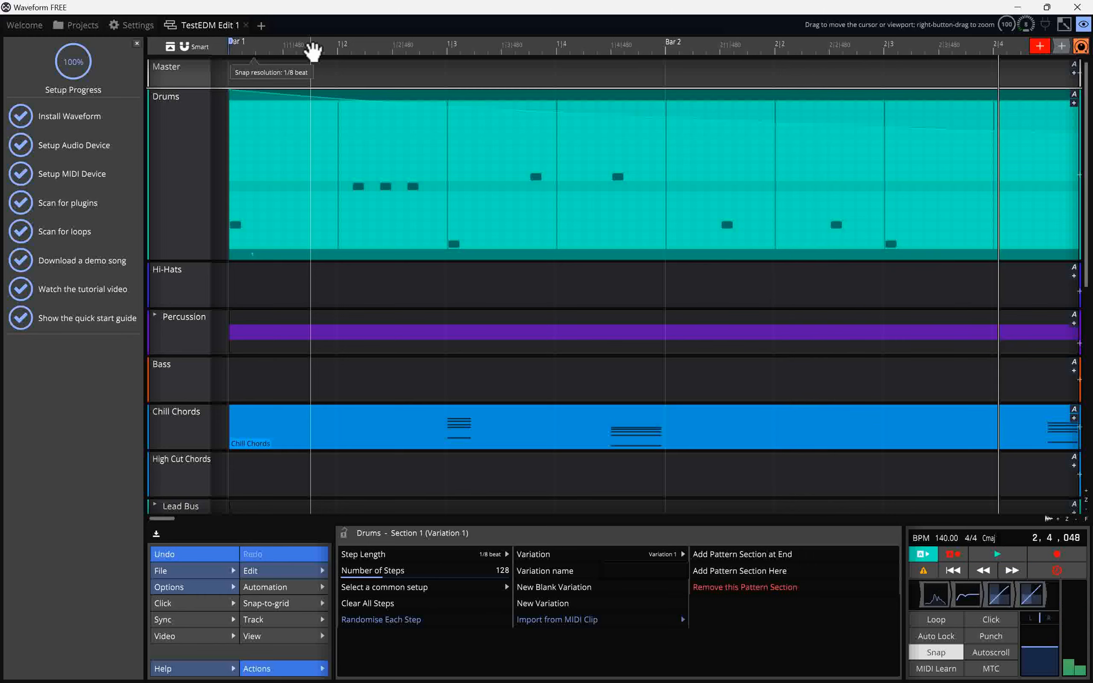
key("space")
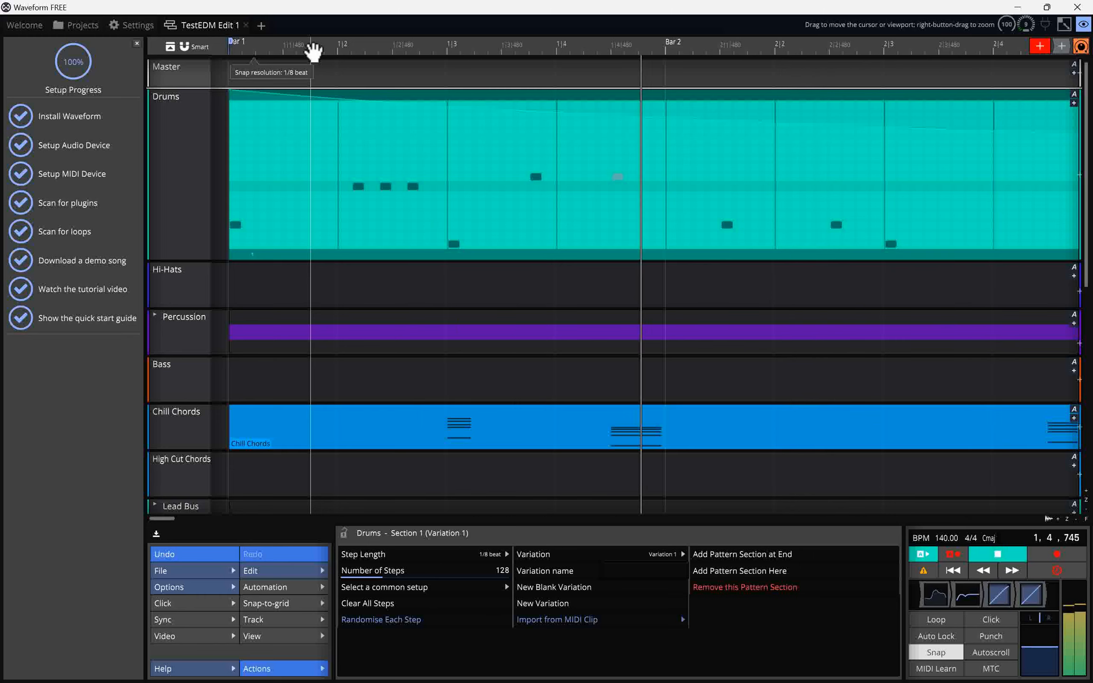
key("space")
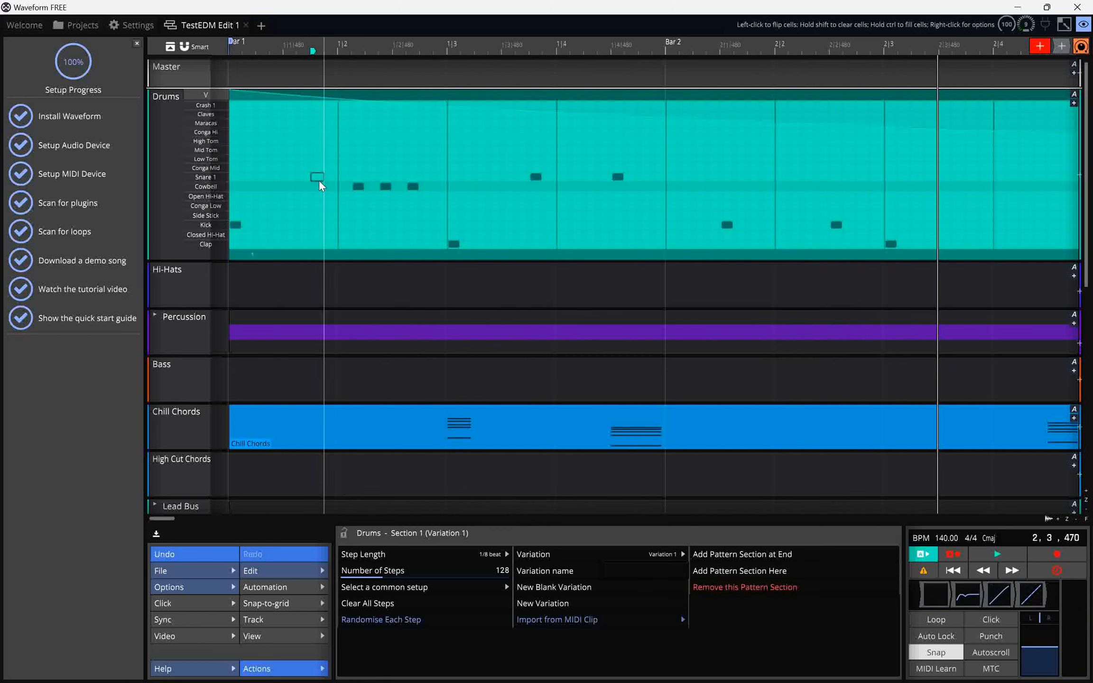
Replace the Cowbell steps with a run of eight Snare 1 steps across beat 2 of bar 1.
left_click(356, 188)
left_click(419, 186)
left_click(349, 175)
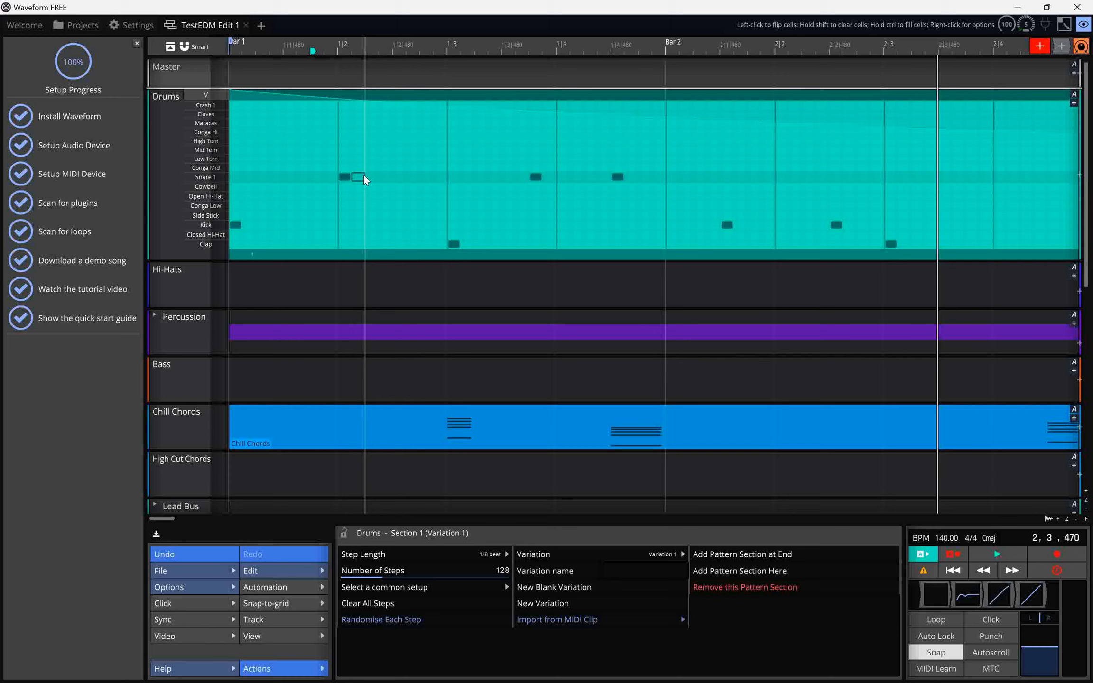
left_click(363, 176)
left_click(374, 176)
left_click(386, 176)
left_click(401, 176)
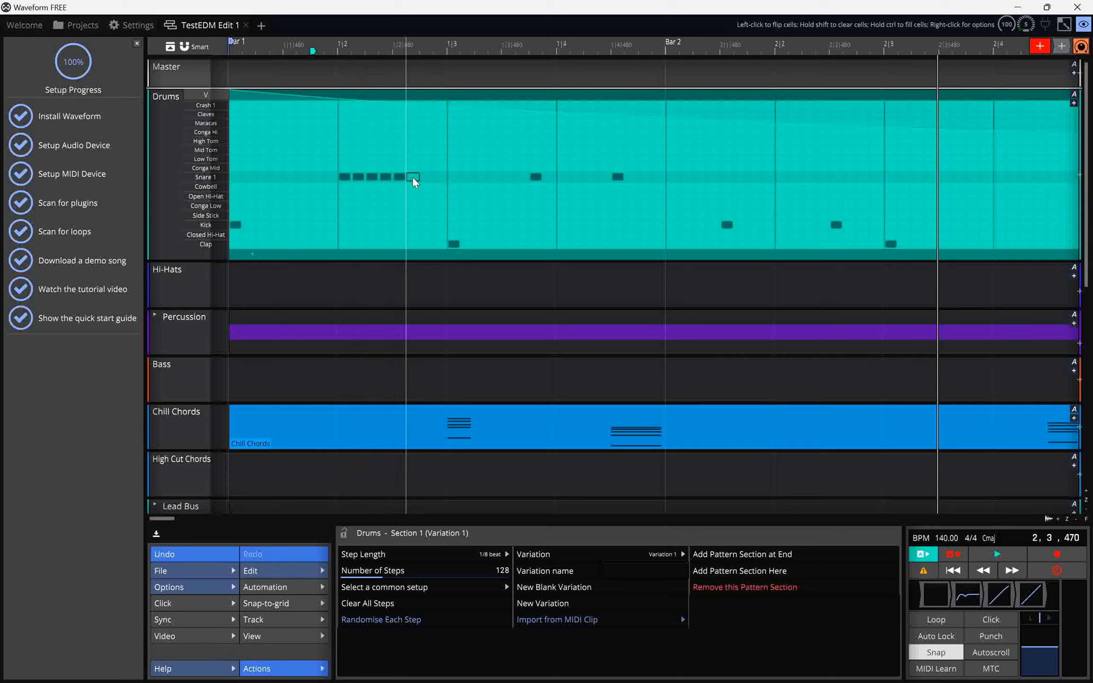
left_click(412, 178)
left_click(440, 177)
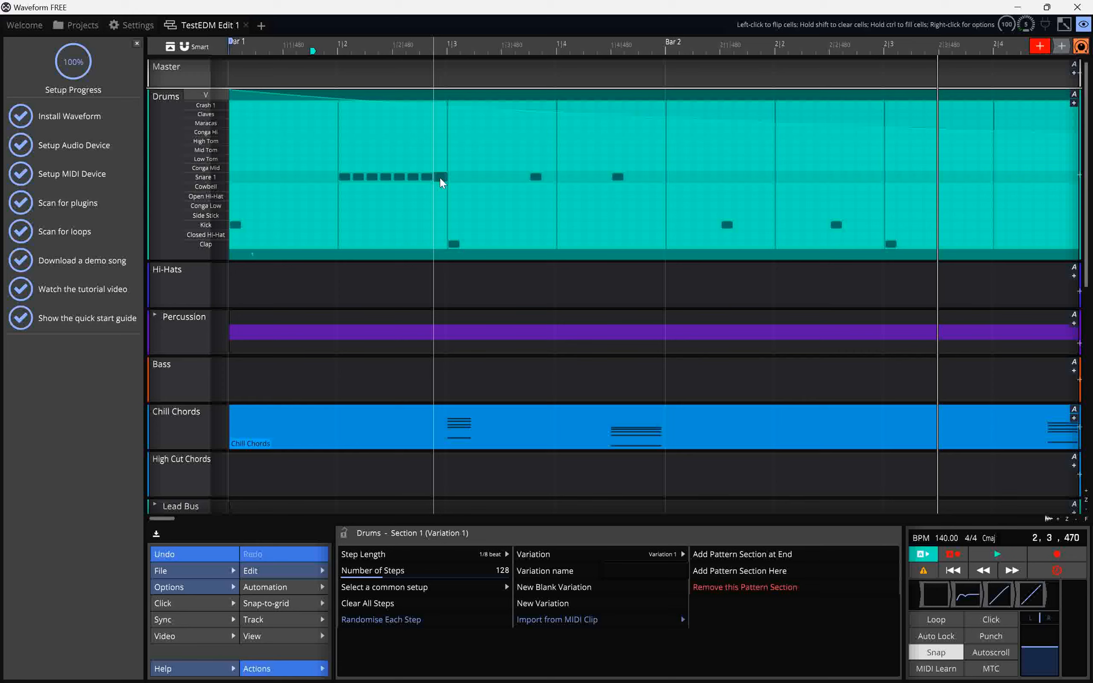
Add two Cowbell steps within beat 3 of bar 1 in the Drums pattern.
left_click(481, 186)
left_click(507, 186)
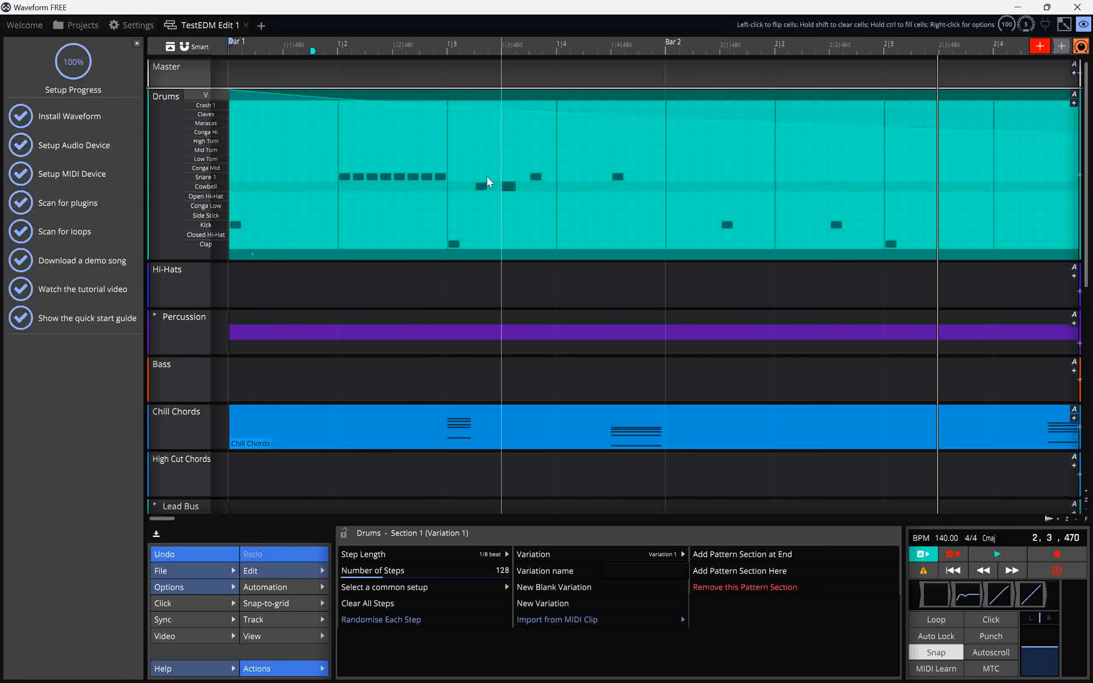
Play the edited drum pattern from early in bar 1 and stop it.
left_click(286, 48)
key("space")
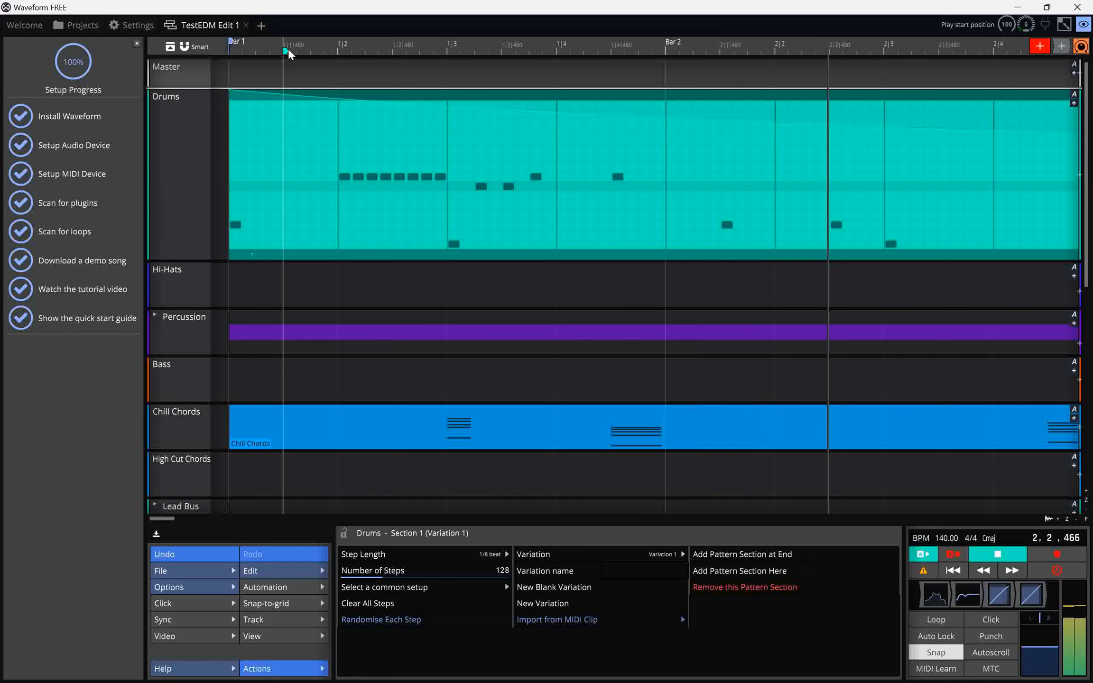
key("space")
left_click(296, 46)
key("space")
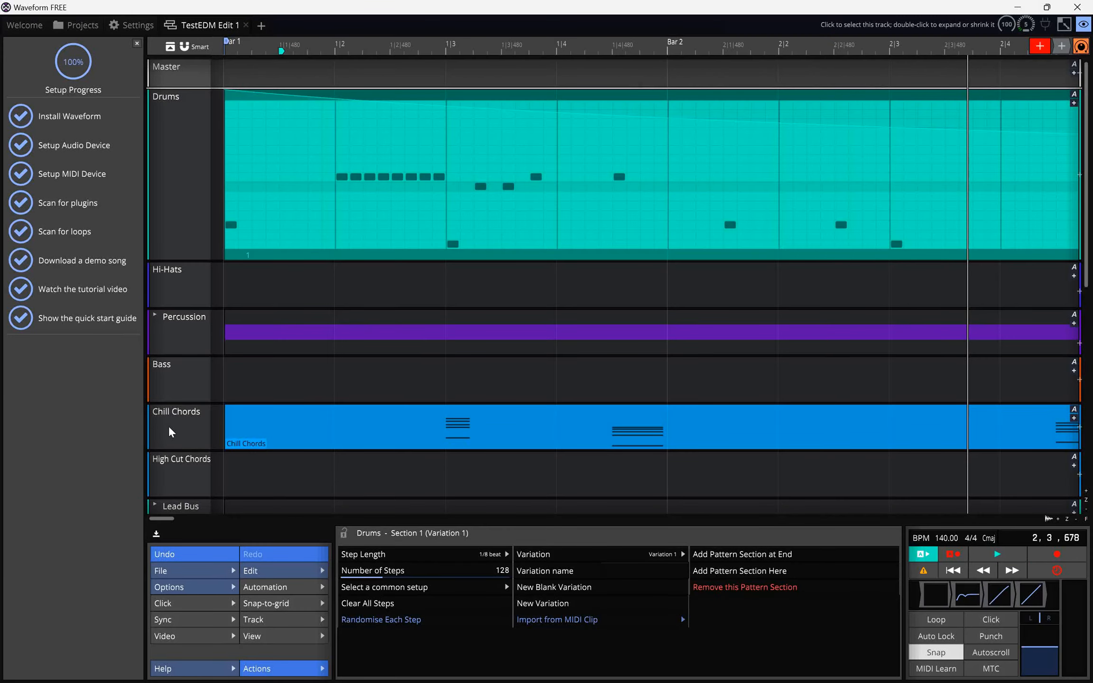
Expand the Chill Chords track and open its clip in the MIDI note editor.
double_click(169, 426)
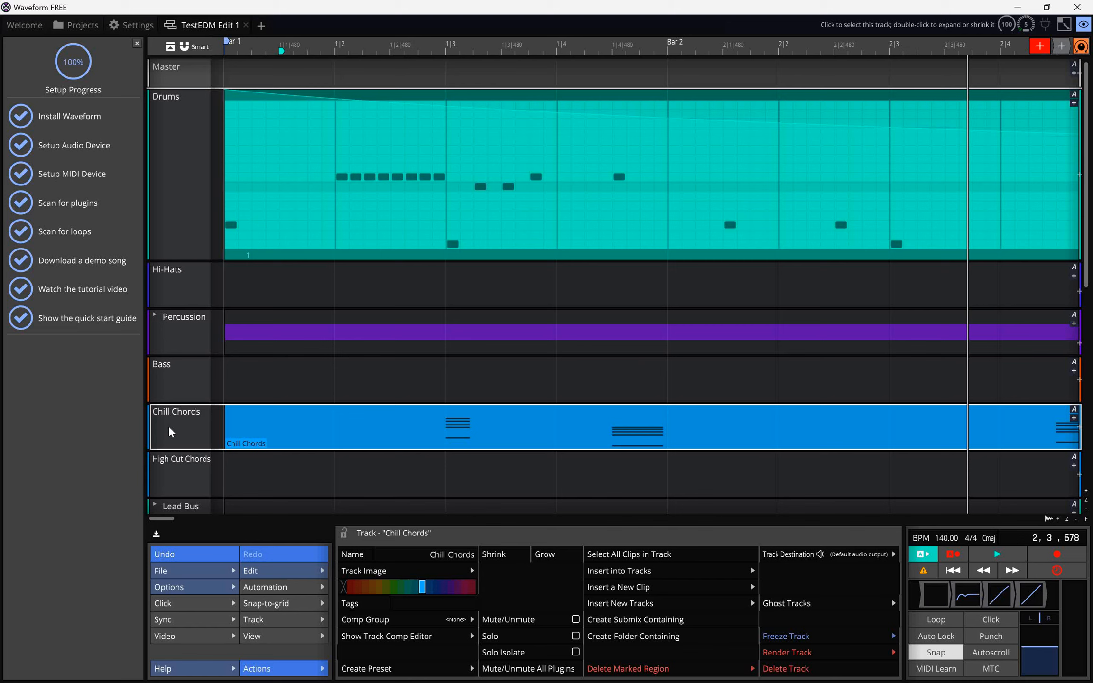
scroll(472, 443, "down", 4)
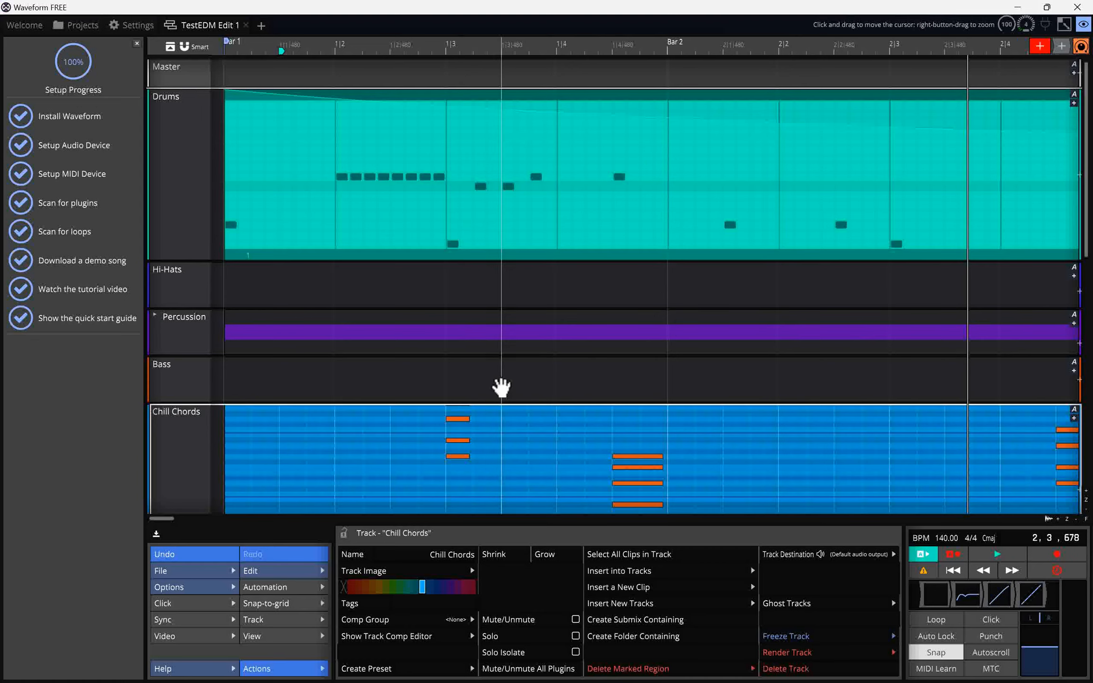
scroll(501, 387, "down", 3)
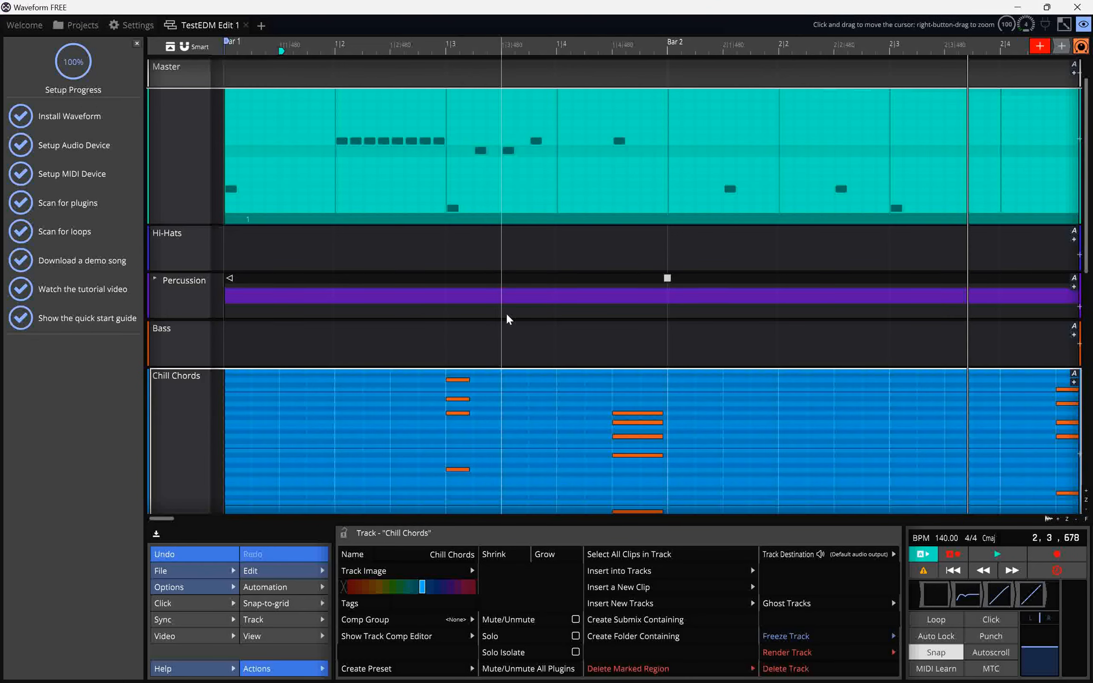
scroll(507, 317, "down", 6)
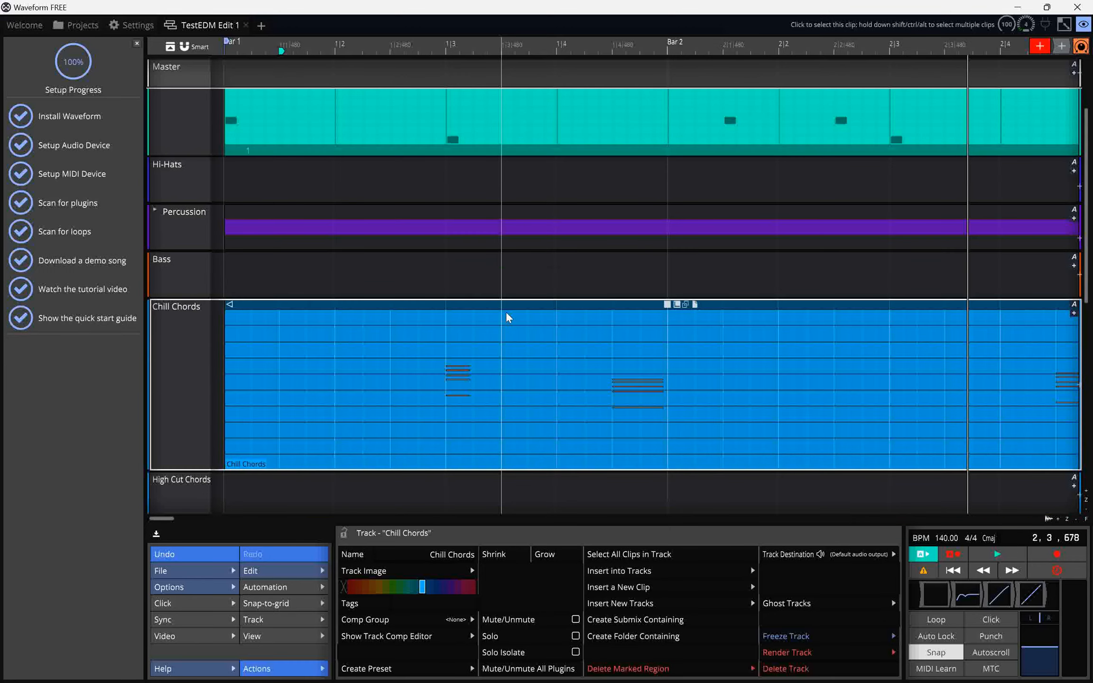
scroll(512, 319, "down", 5)
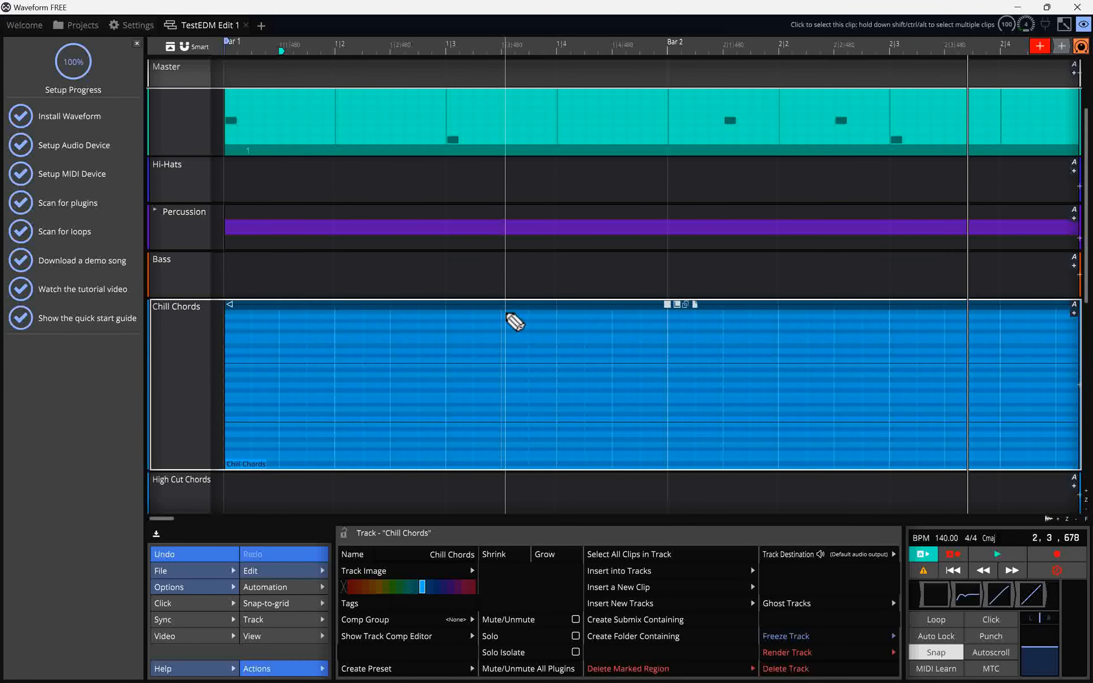
scroll(508, 318, "down", 4)
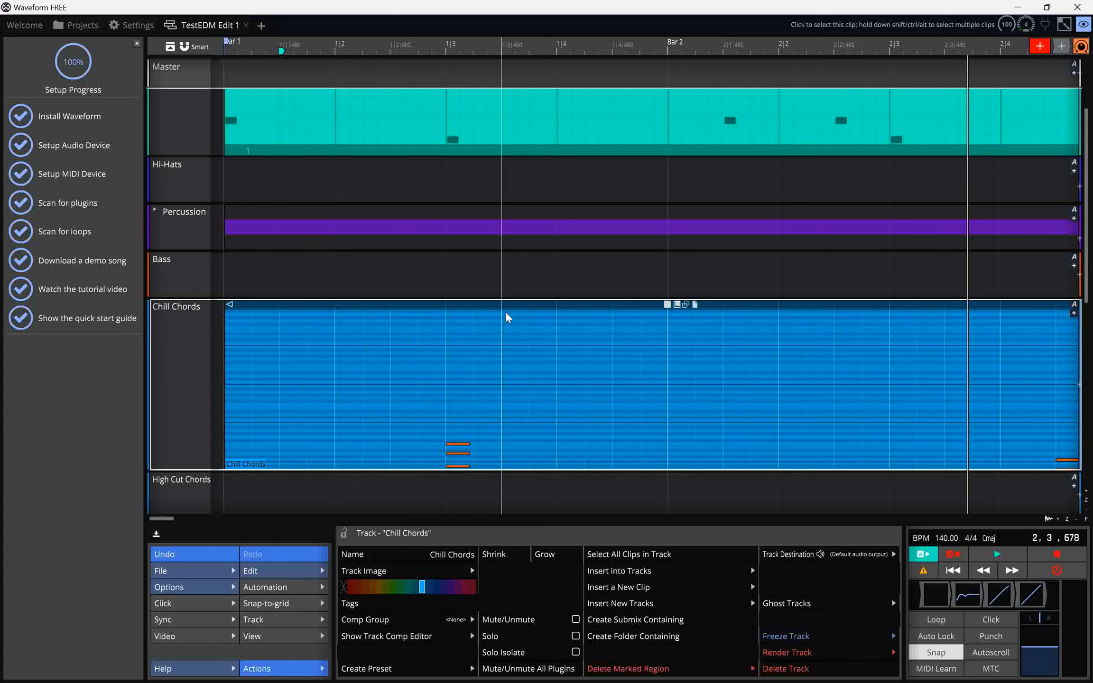
scroll(533, 399, "down", 5)
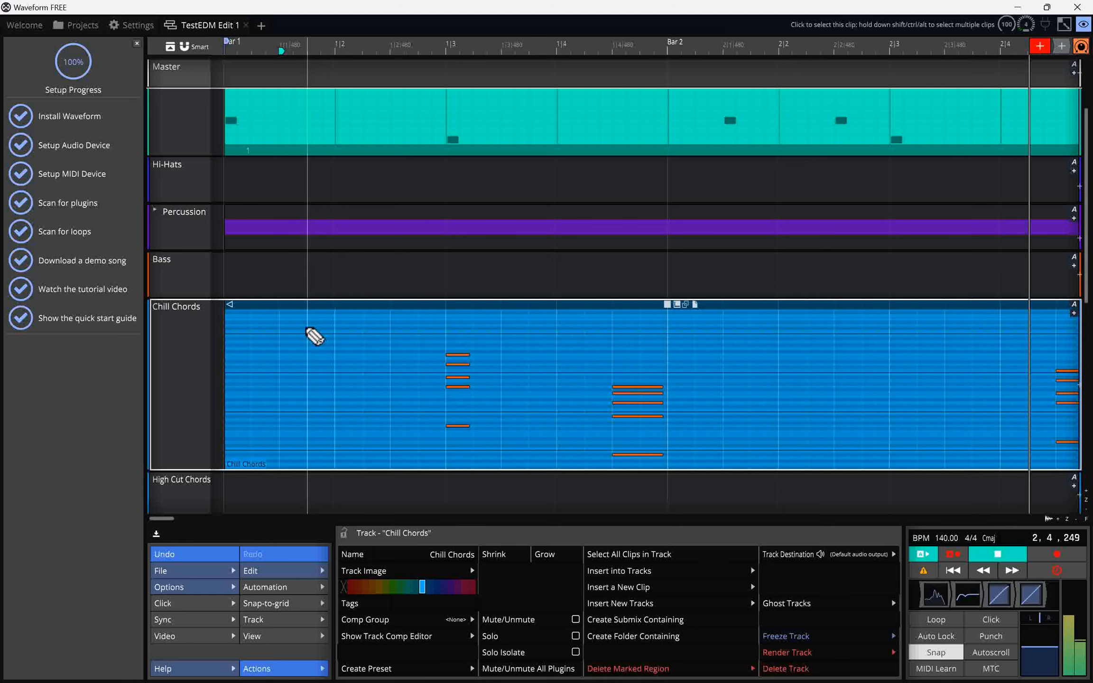
left_click(377, 53)
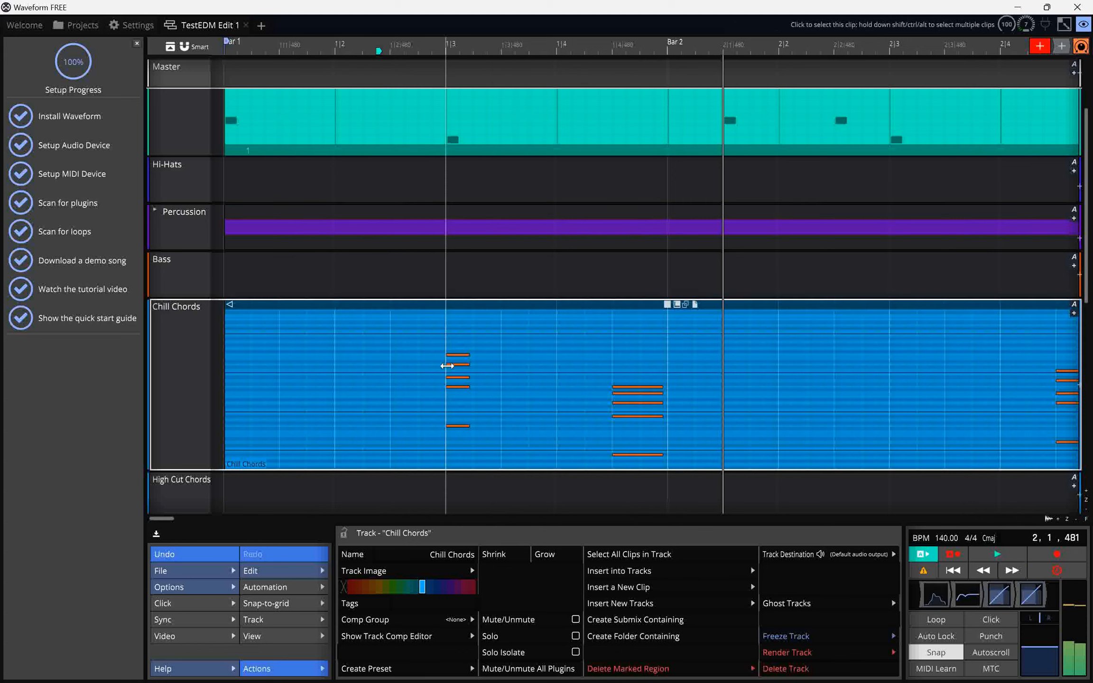
left_click(459, 356)
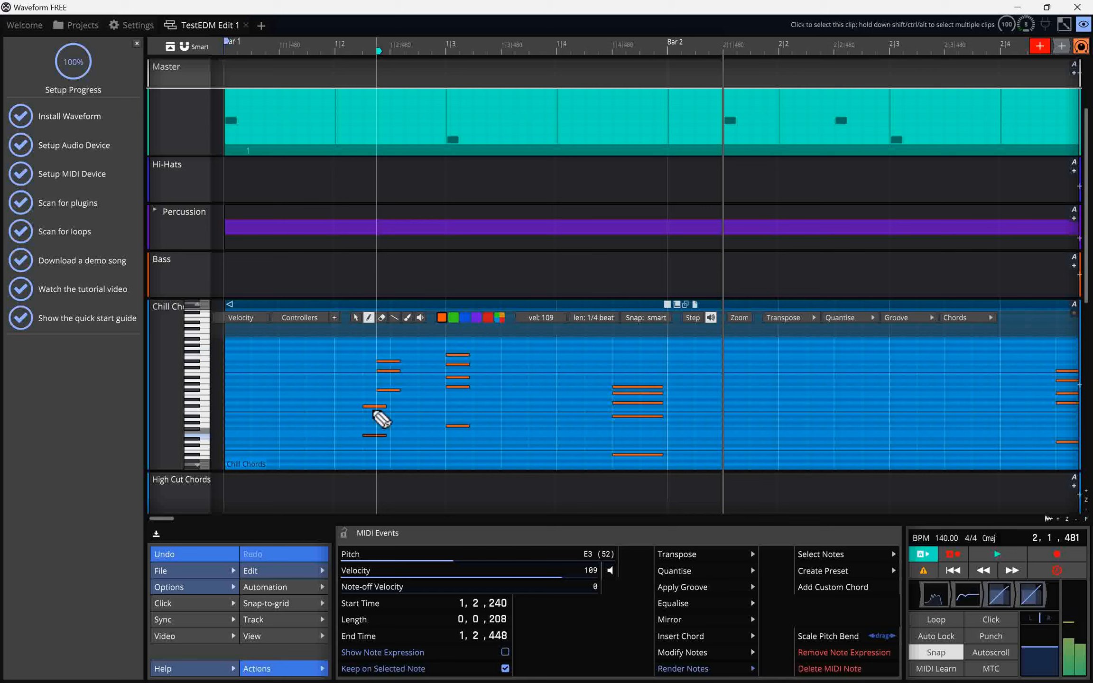
Play the edit from the start of bar 1 to hear the chords.
left_click(309, 47)
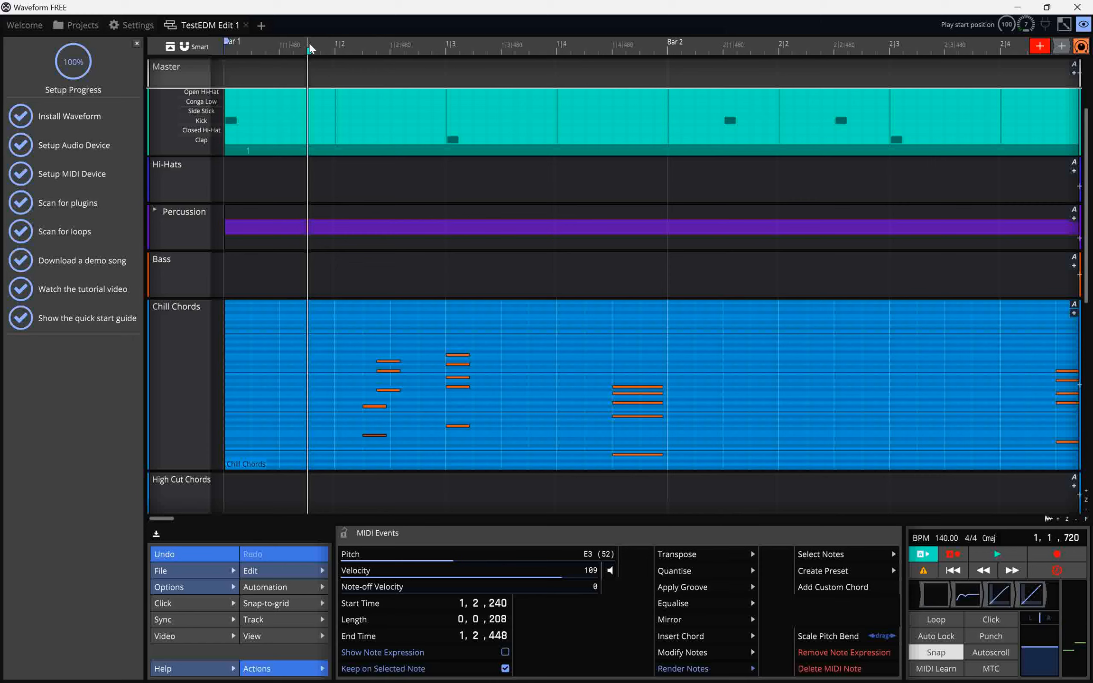
key("space")
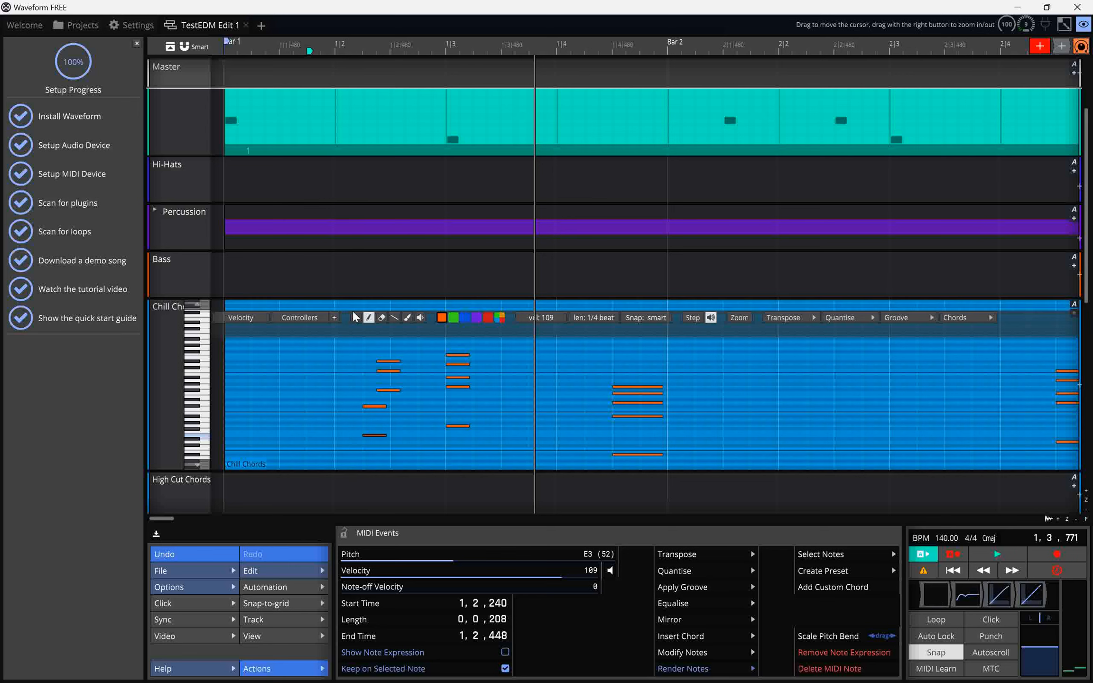
Select and delete the Chill Chords notes in beat 2 of bar 1.
left_click(355, 318)
left_click_drag(346, 346, 401, 451)
key("Delete")
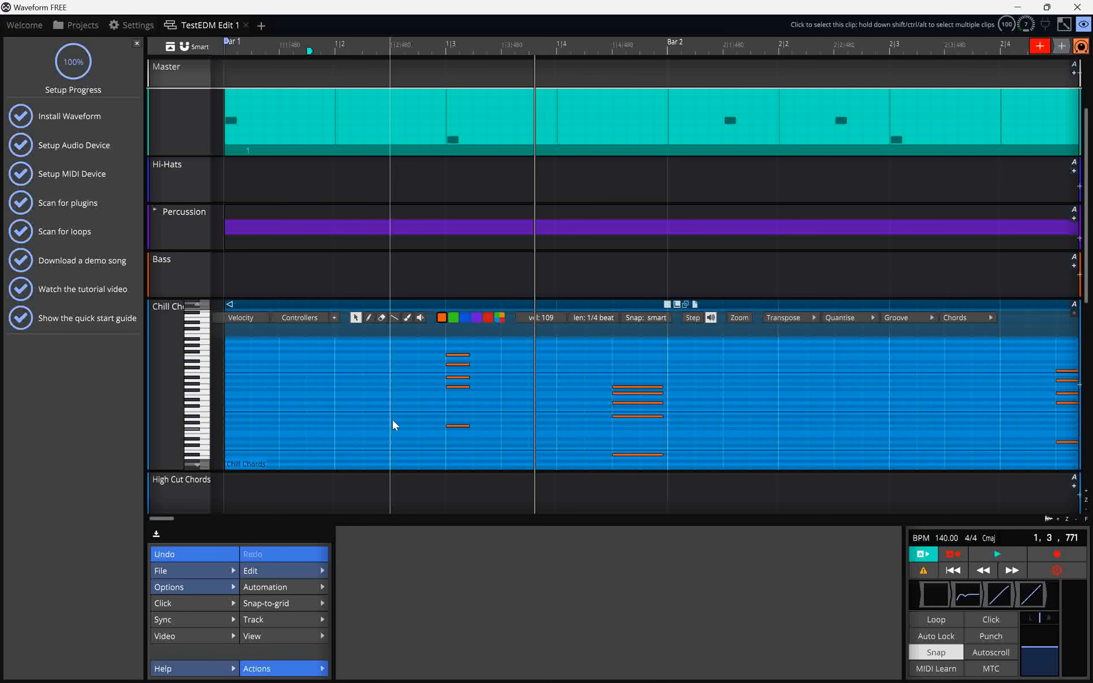
Draw a B2 note at beat 3 of bar 1 in Chill Chords and play it back.
left_click(368, 317)
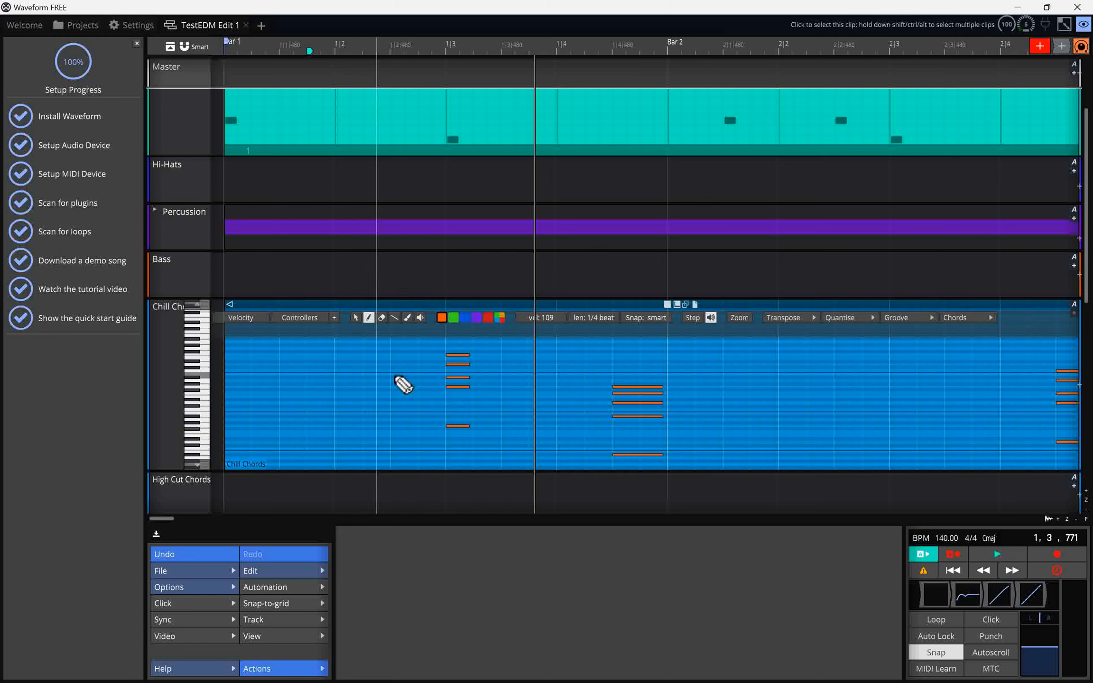
left_click(456, 452)
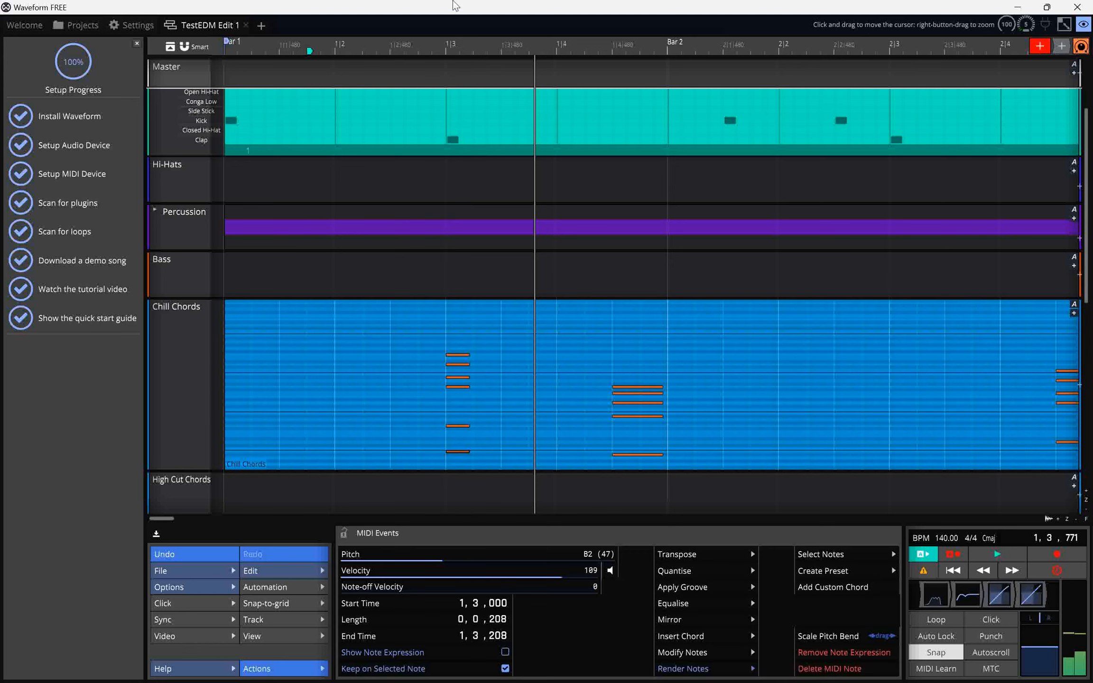
left_click(400, 42)
key("space")
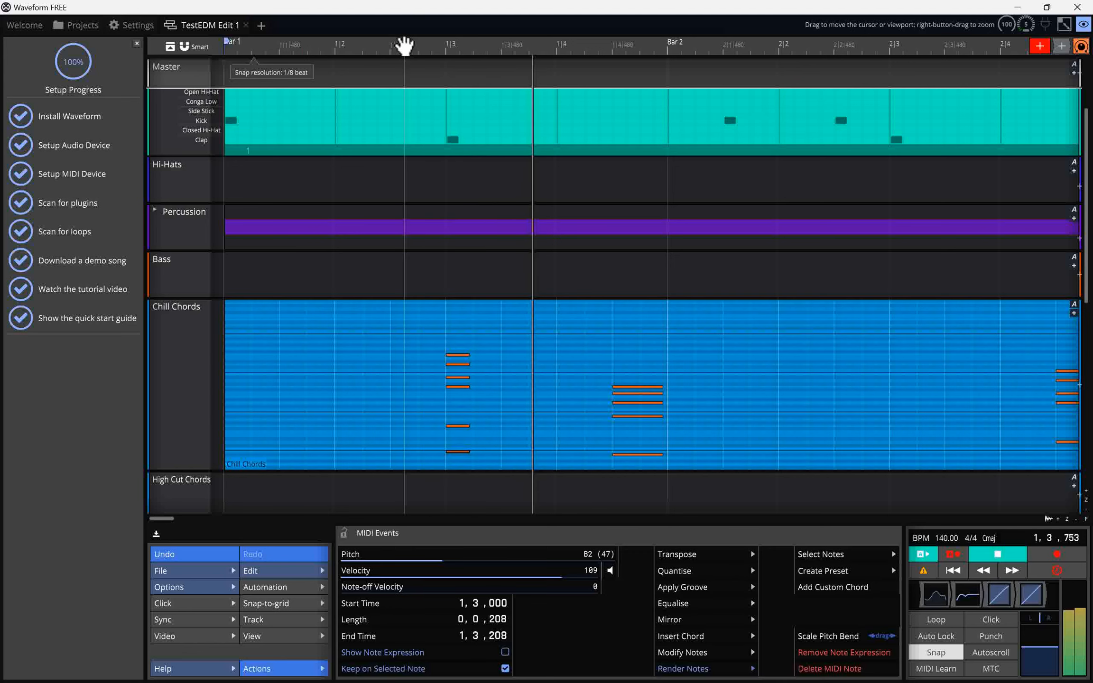
key("space")
left_click(637, 346)
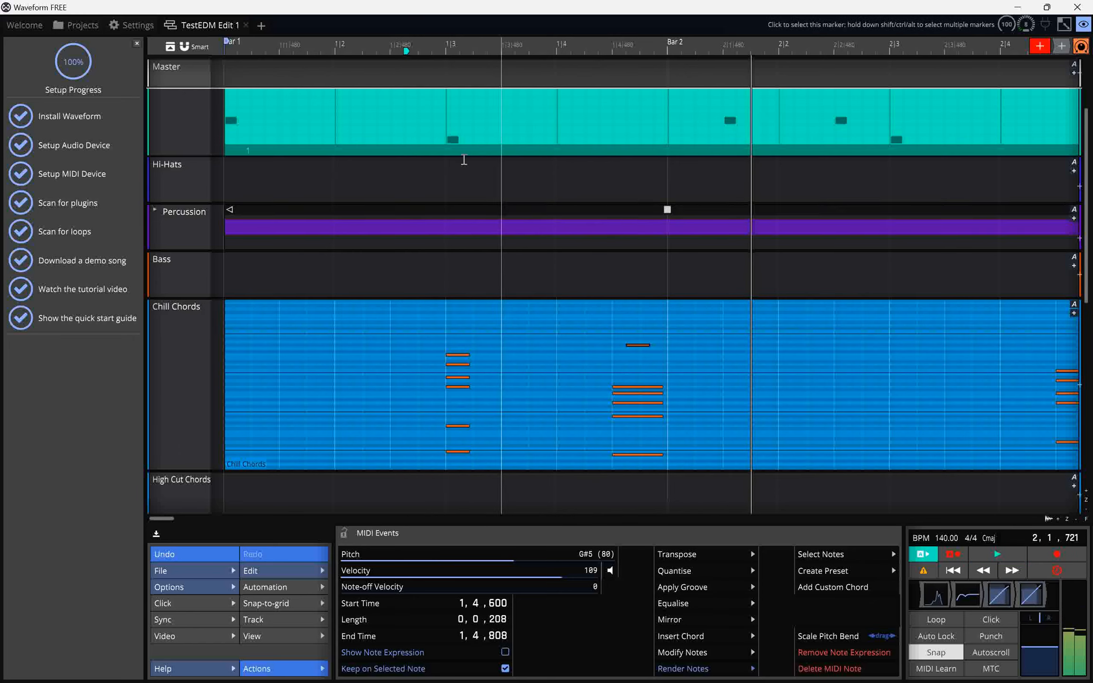
left_click(371, 45)
key("space")
key("space")
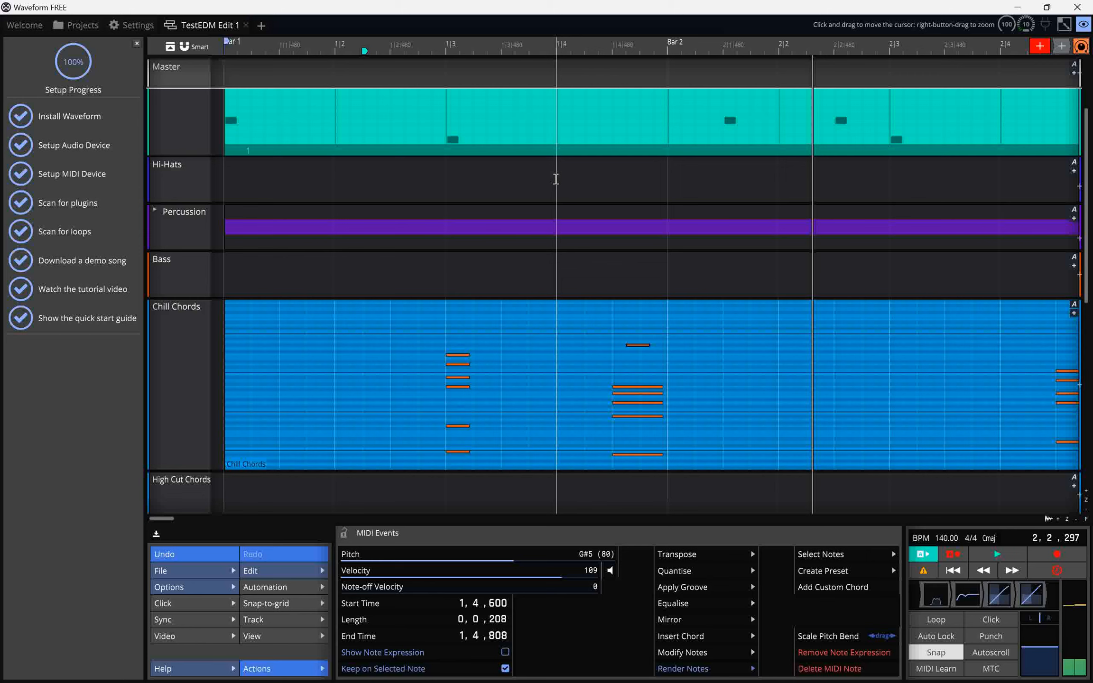
key("Delete")
left_click(304, 346)
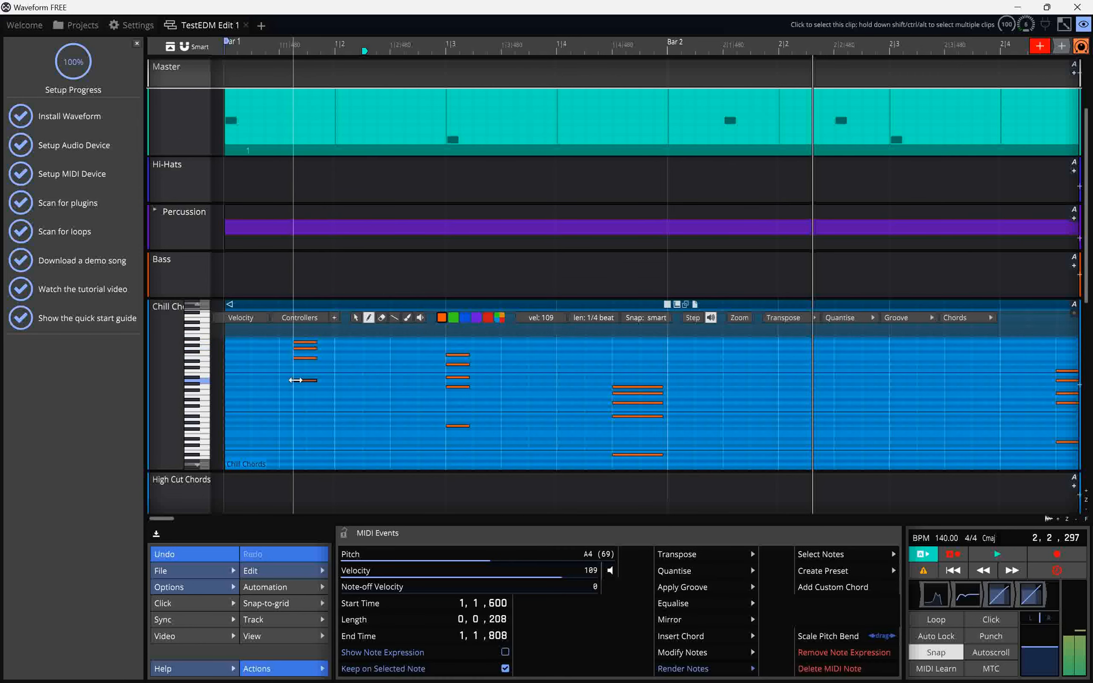
left_click(281, 46)
key("space")
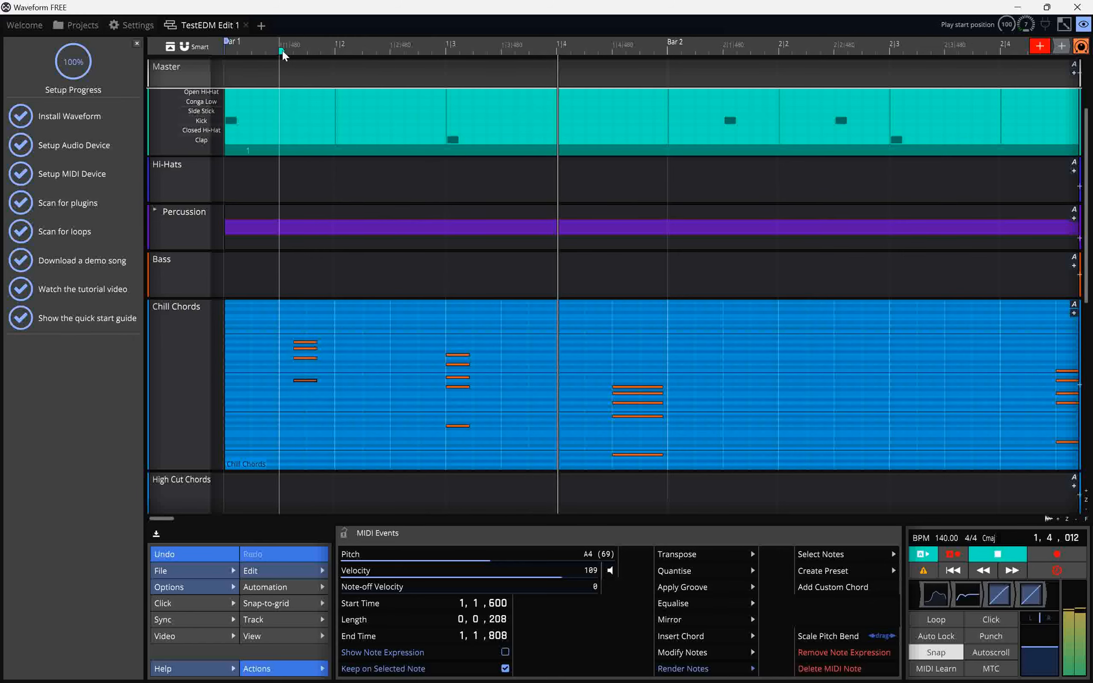
mouse_move(357, 336)
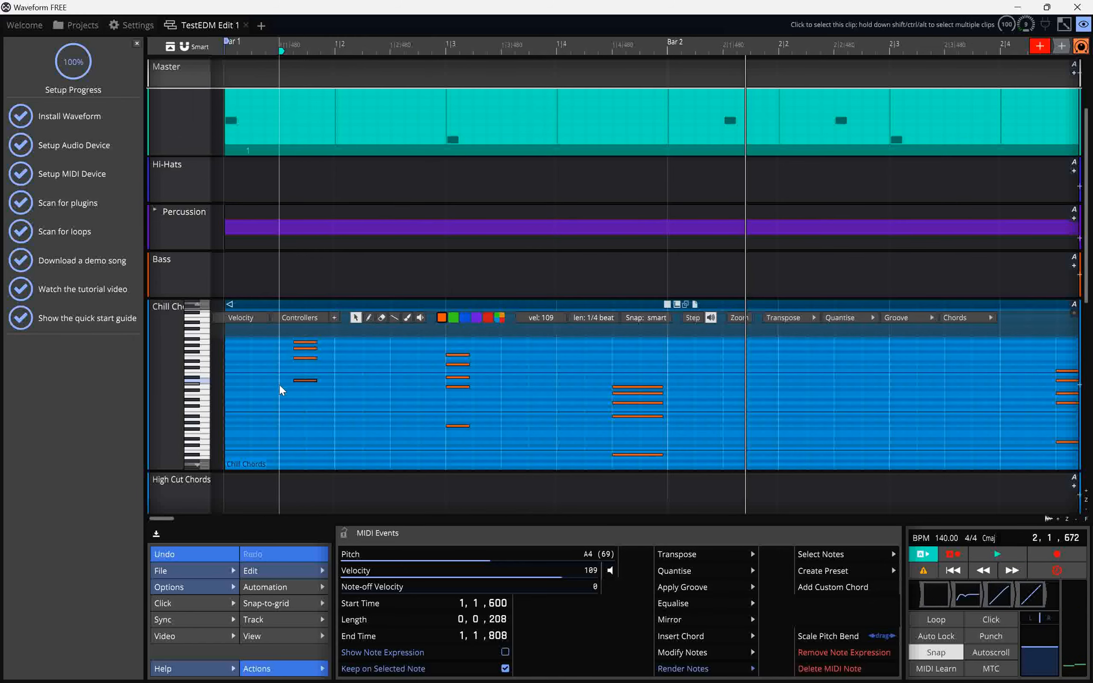
left_click_drag(278, 388, 327, 341)
key("Delete")
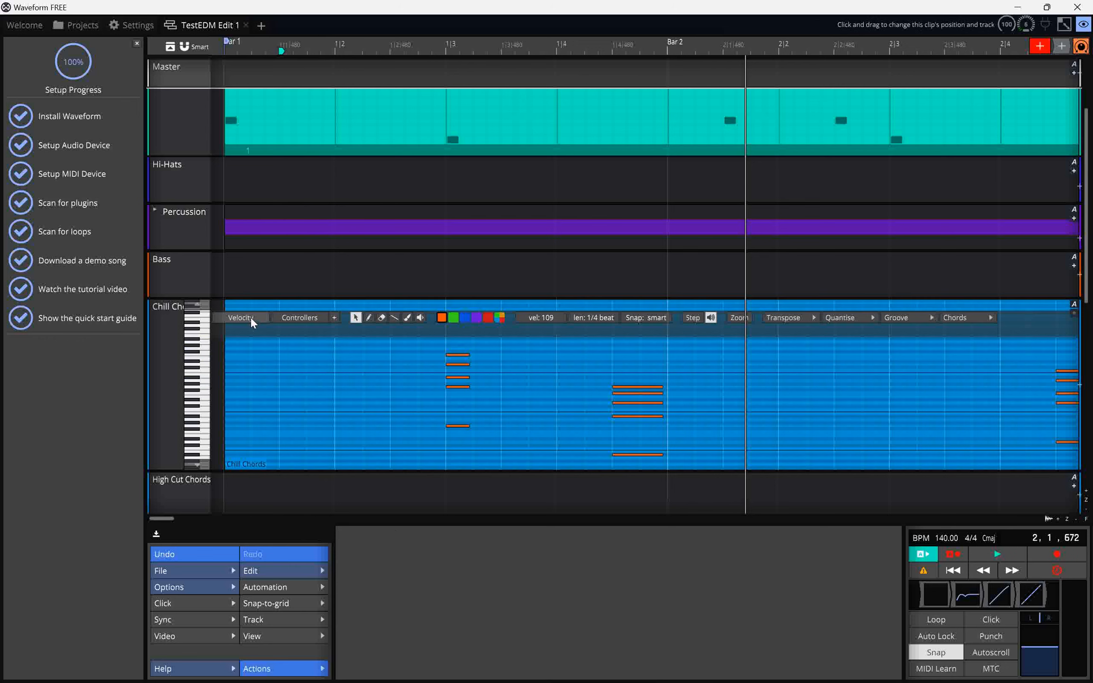
Expand the Bass track.
double_click(180, 283)
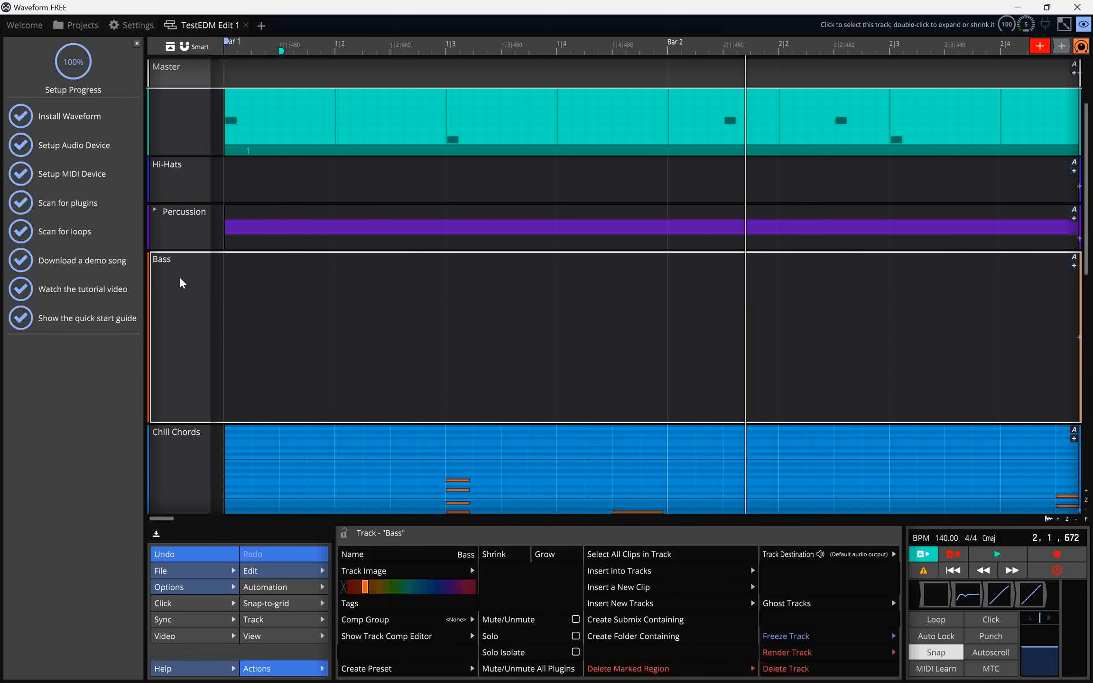
right_click(180, 283)
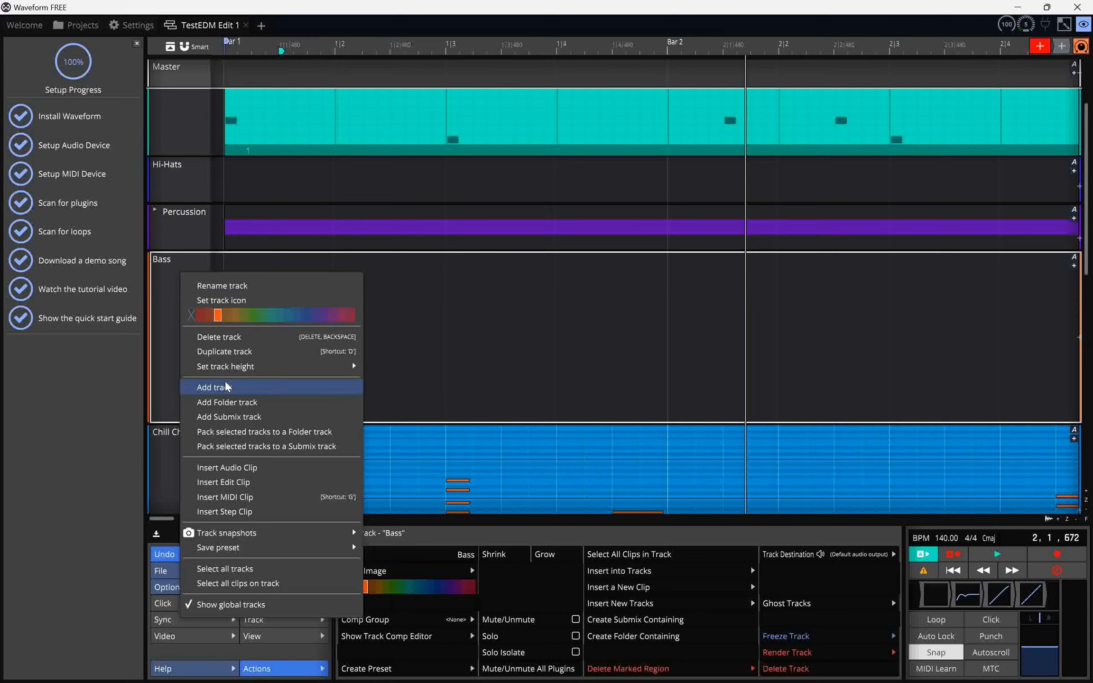
left_click(167, 319)
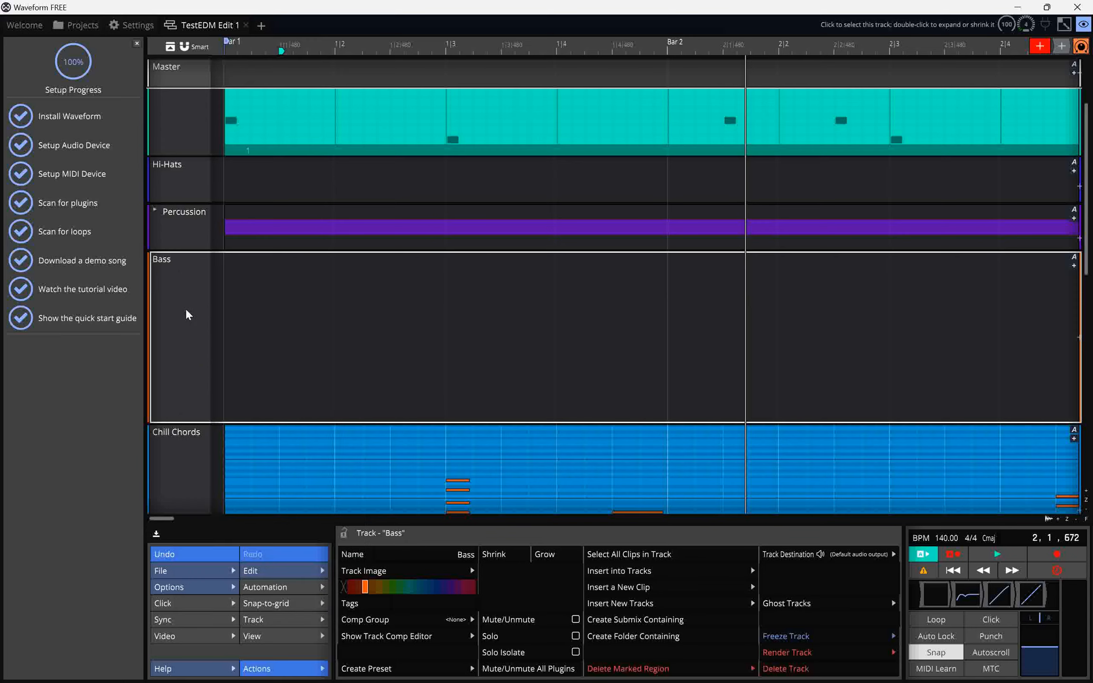
Add a new track at the end of the track list.
scroll(188, 314, "down", 10)
left_click(158, 492)
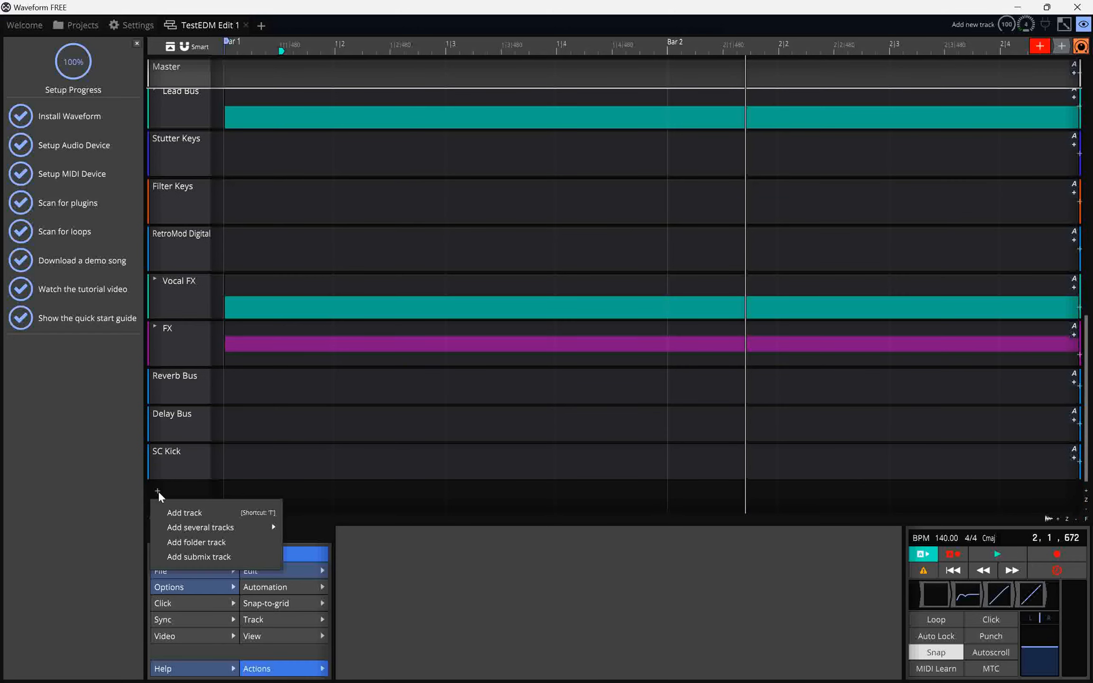
left_click(185, 512)
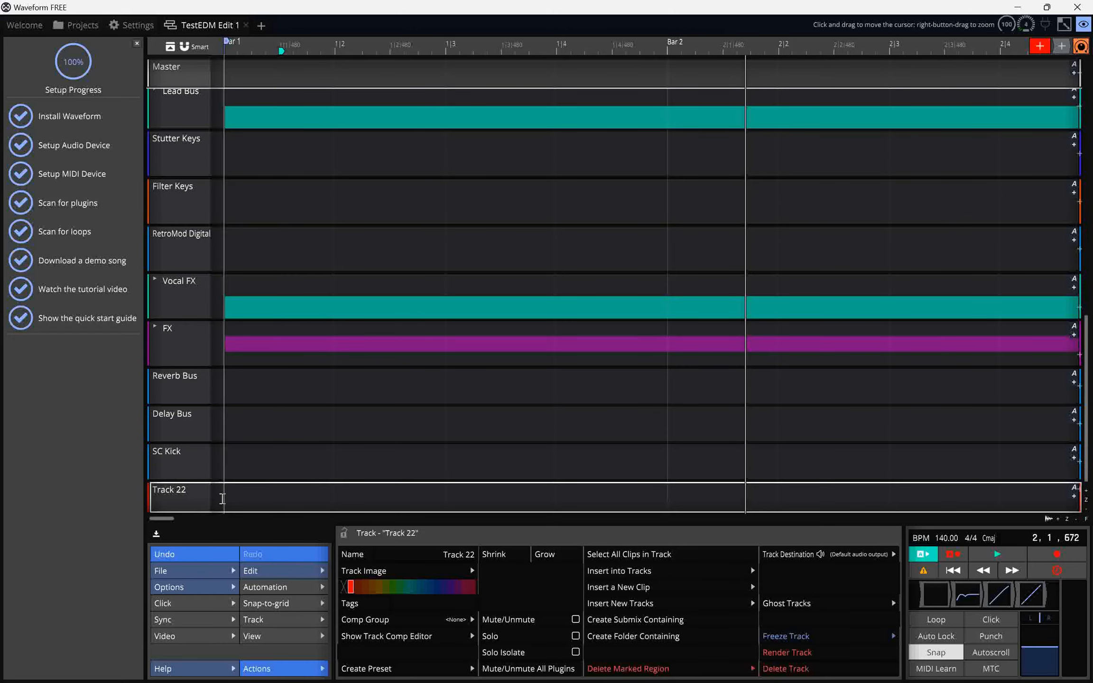
Insert a MIDI clip on Track 22 and select the track.
right_click(192, 503)
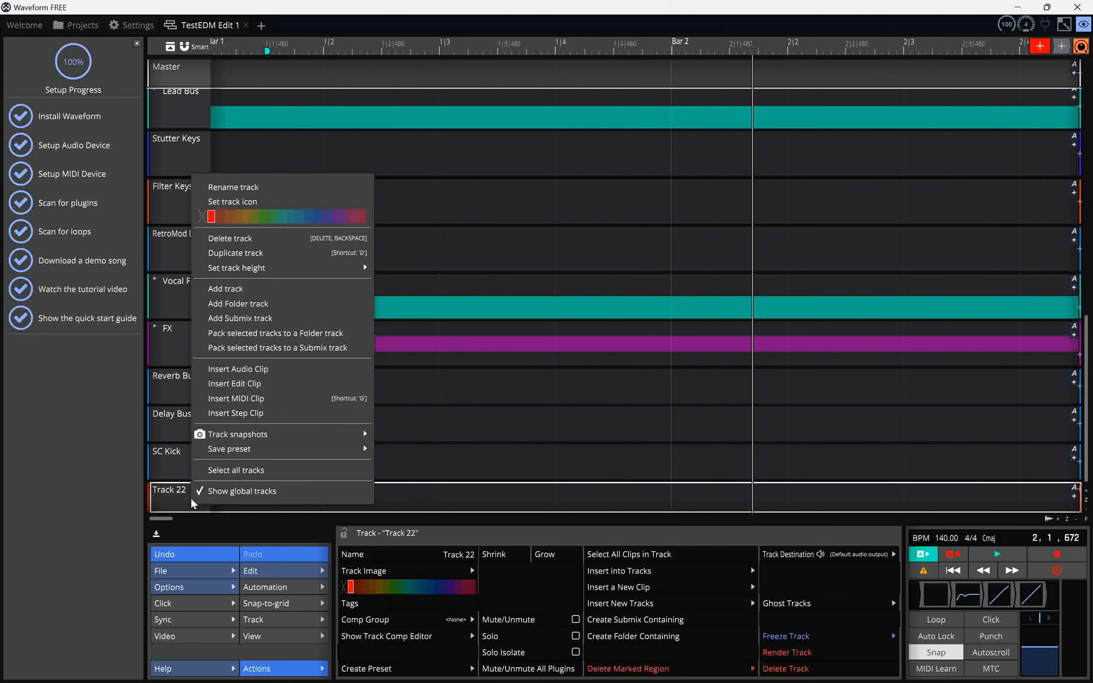
left_click(262, 398)
scroll(318, 461, "down", 2)
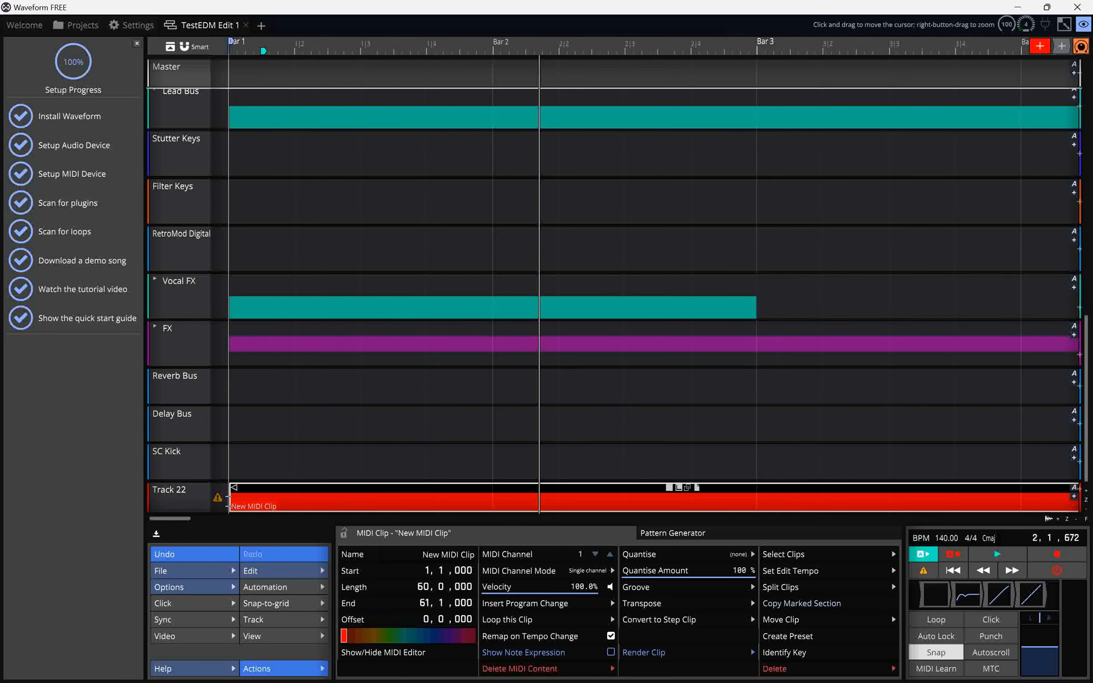
mouse_move(220, 497)
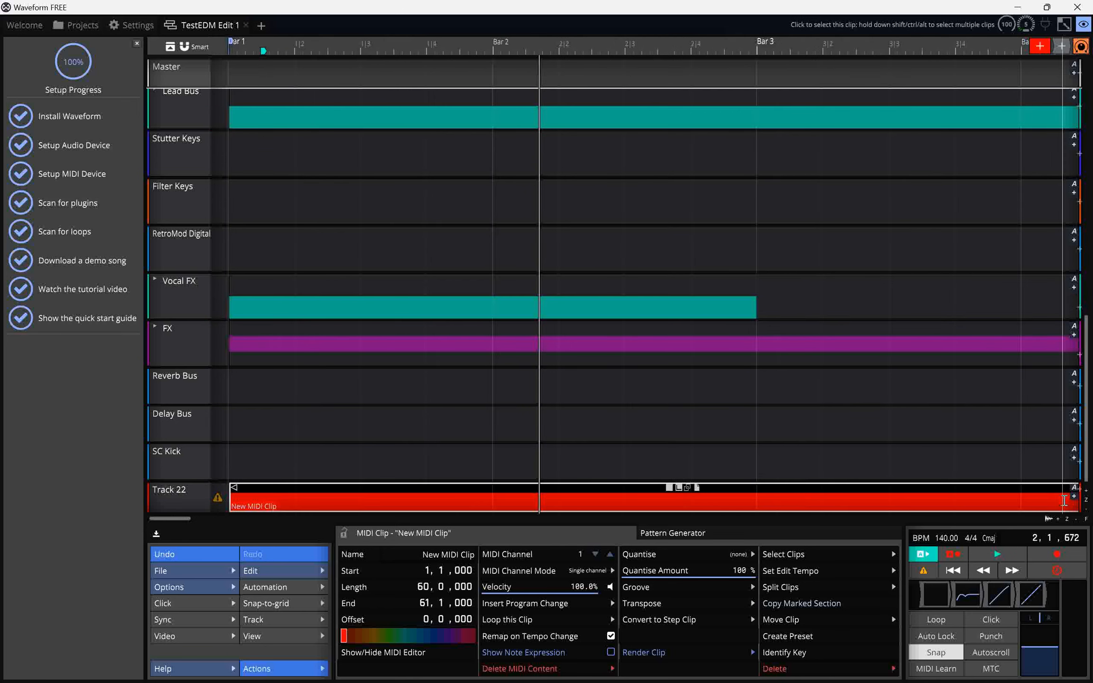
left_click(175, 502)
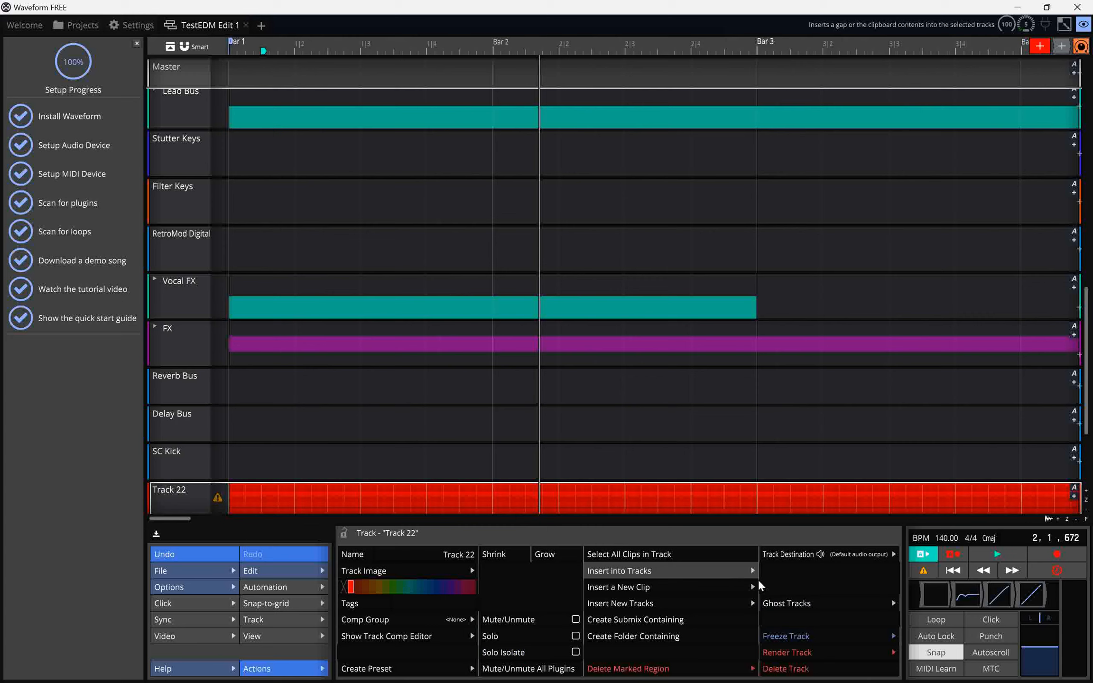
scroll(517, 399, "down", 2)
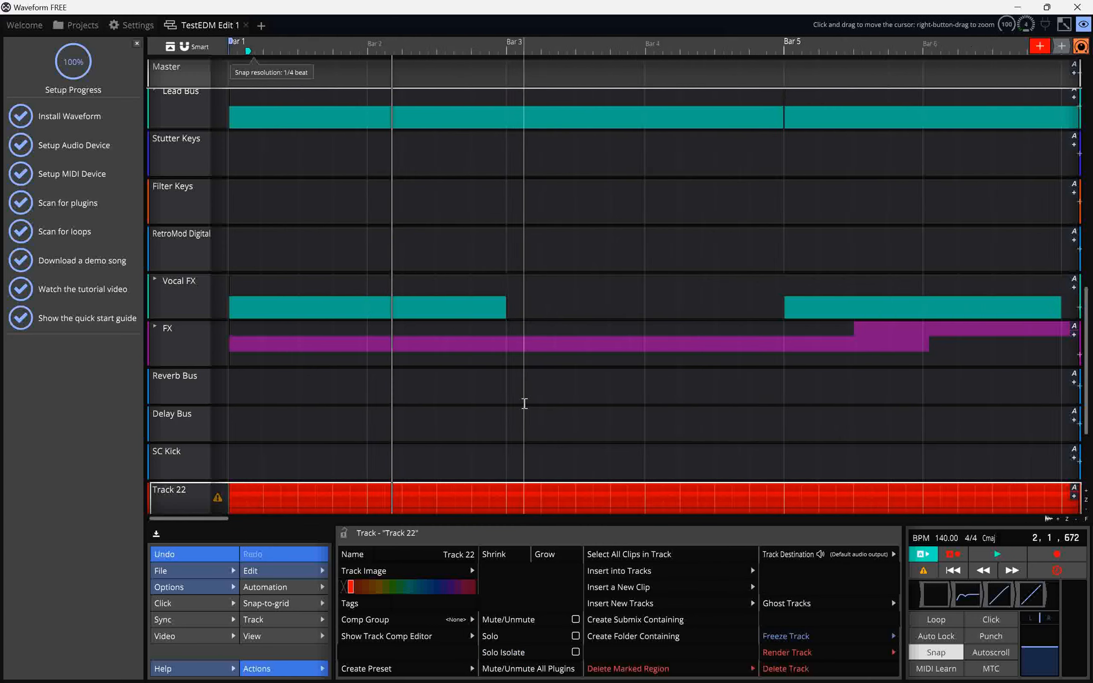
scroll(525, 406, "right", 5)
scroll(526, 407, "left", 3)
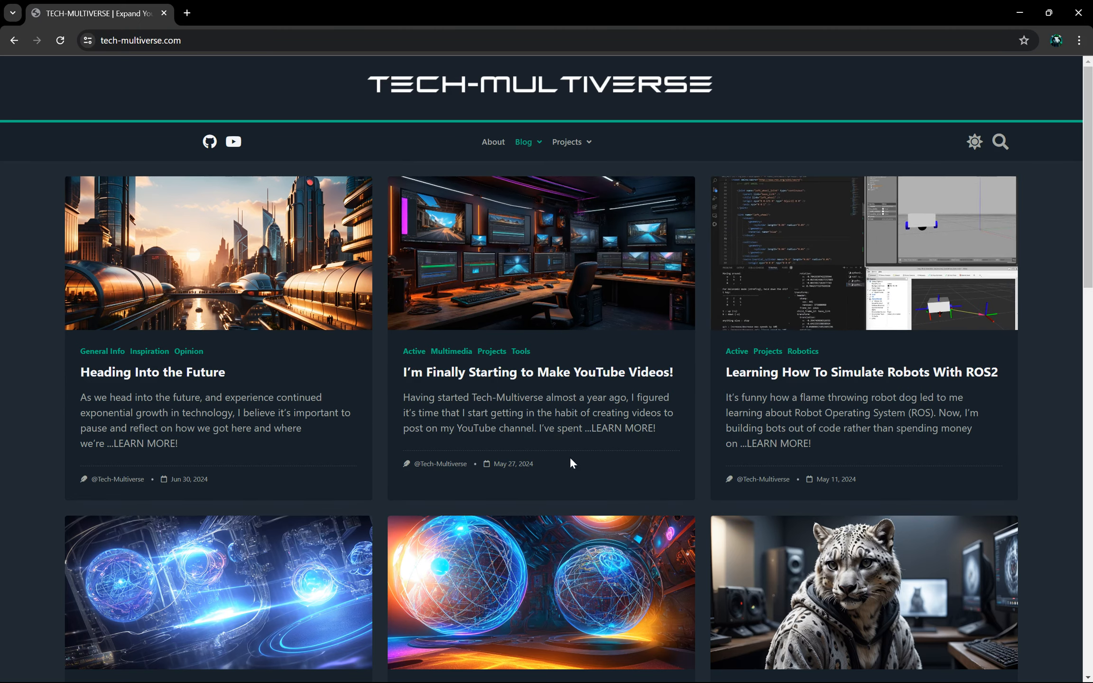
Switch to the browser, open the Tech-Multiverse blog post "Heading Into the Future" and read through it.
scroll(571, 458, "down", 3)
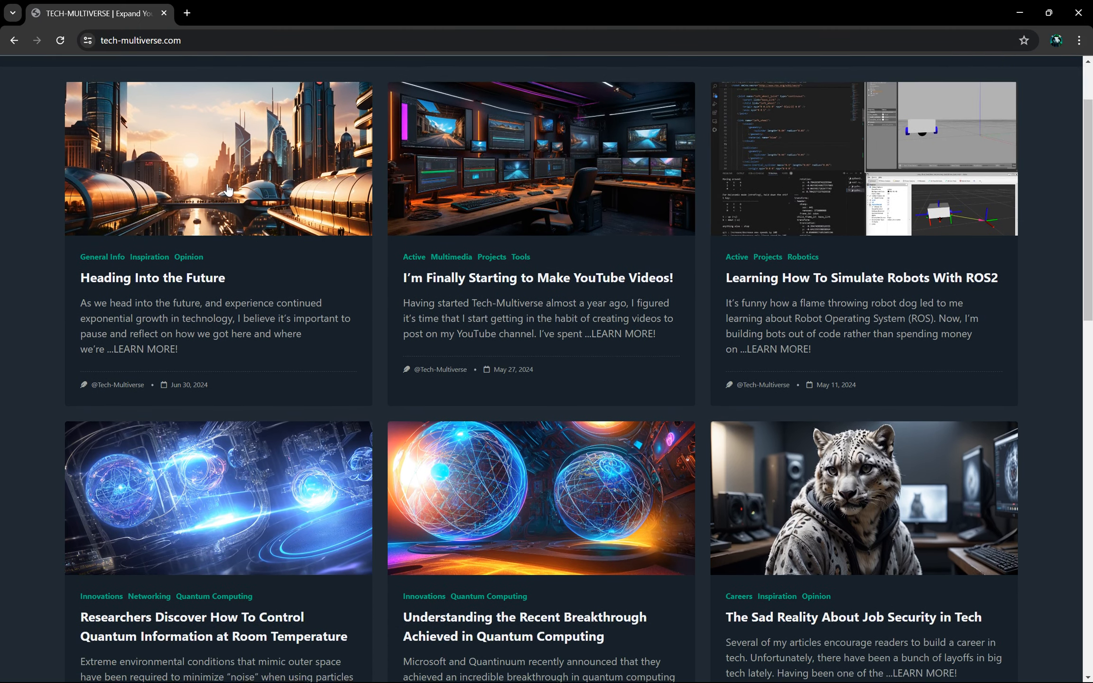
left_click(228, 188)
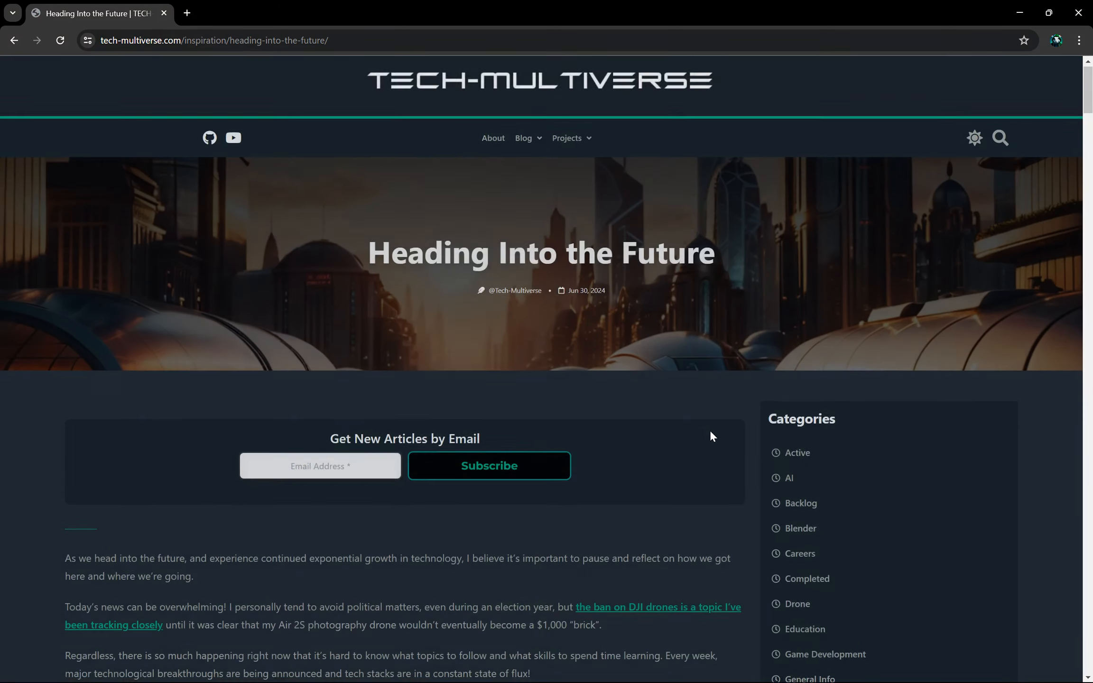
scroll(711, 436, "down", 6)
scroll(703, 443, "down", 5)
scroll(702, 444, "down", 7)
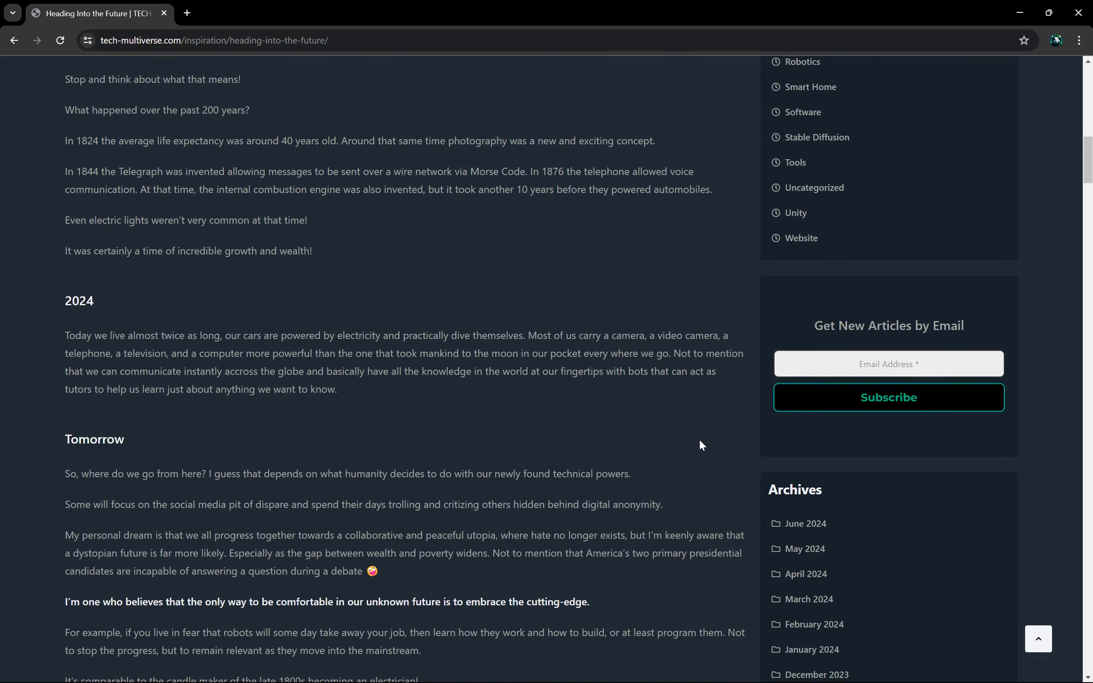
scroll(702, 444, "down", 5)
scroll(697, 441, "down", 3)
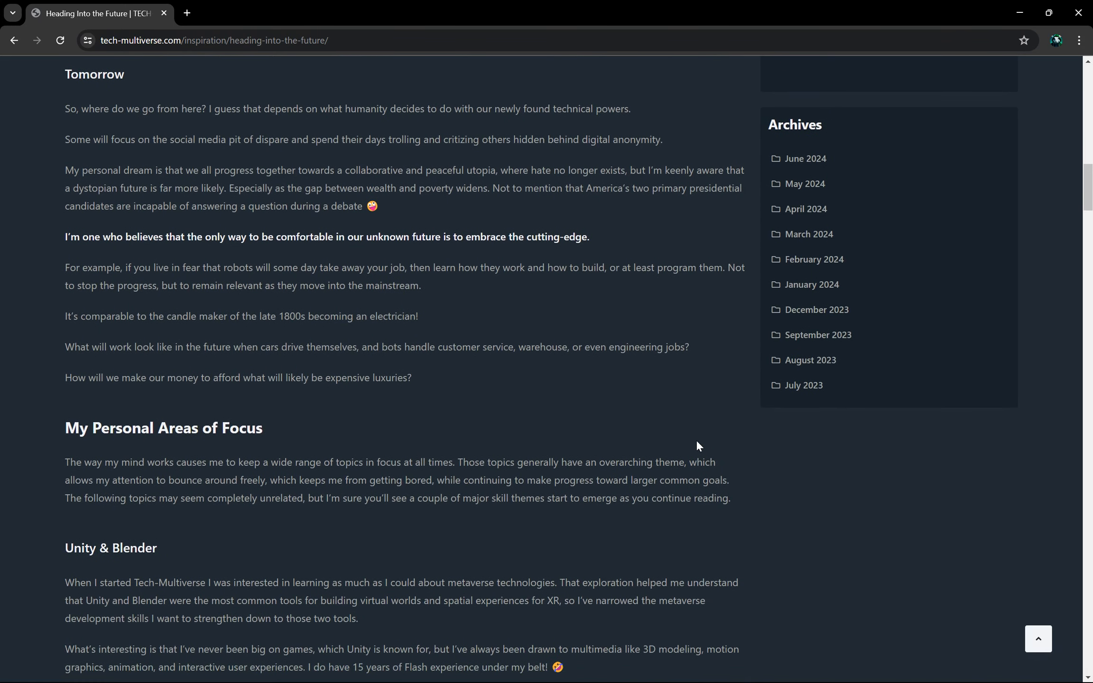